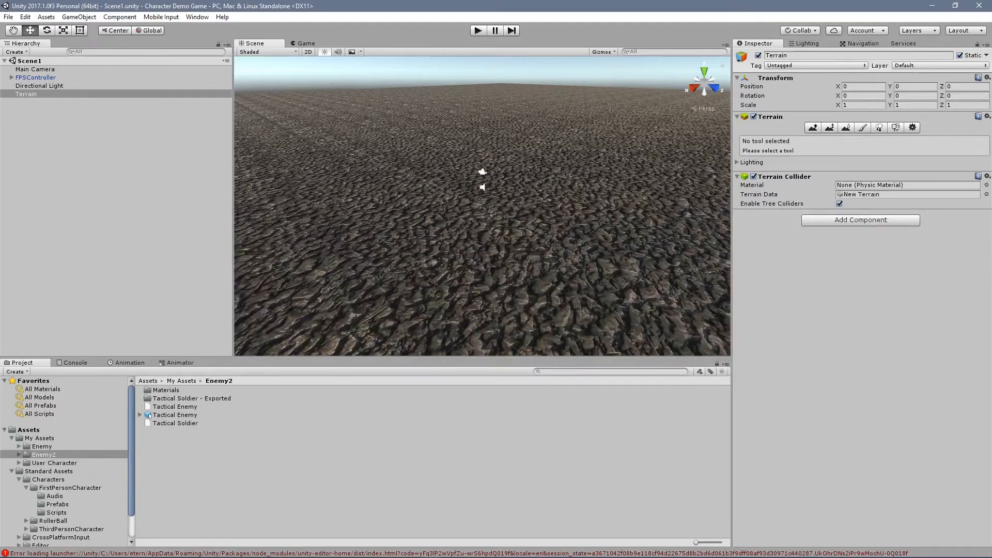
Switch to Blender, examine the rigged, posed soldier from several angles, and return to Unity
key(alt+Tab)
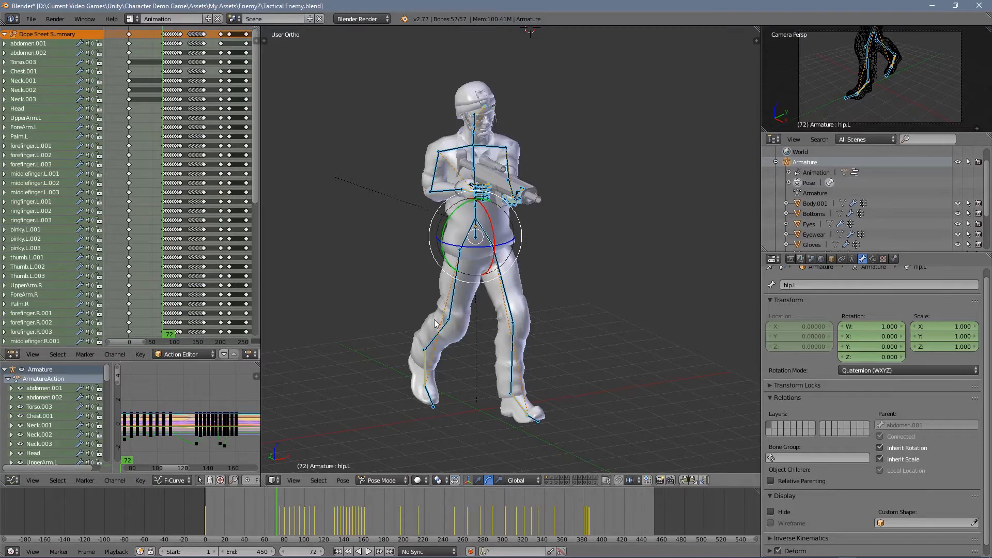
middle_drag(442, 306, 464, 320)
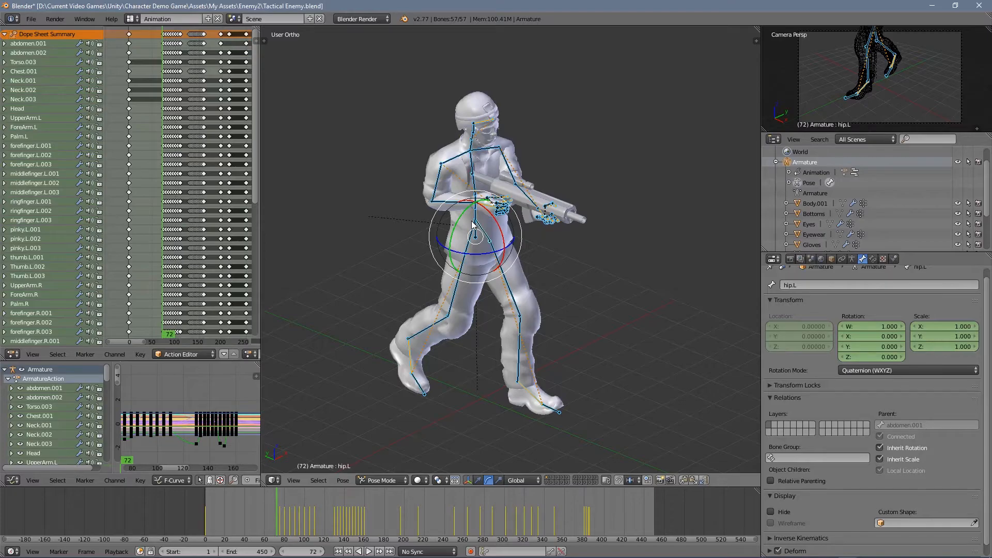
key(alt+Tab)
mouse_move(498, 237)
middle_down()
mouse_move(517, 214)
mouse_move(510, 241)
mouse_move(473, 266)
mouse_move(315, 222)
mouse_move(485, 232)
mouse_move(479, 239)
middle_up()
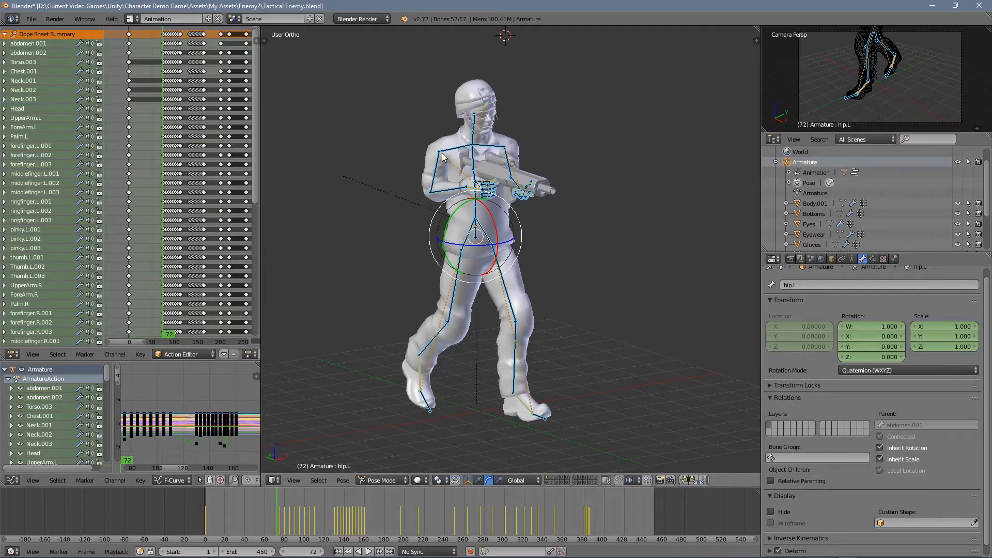
key(alt+Tab)
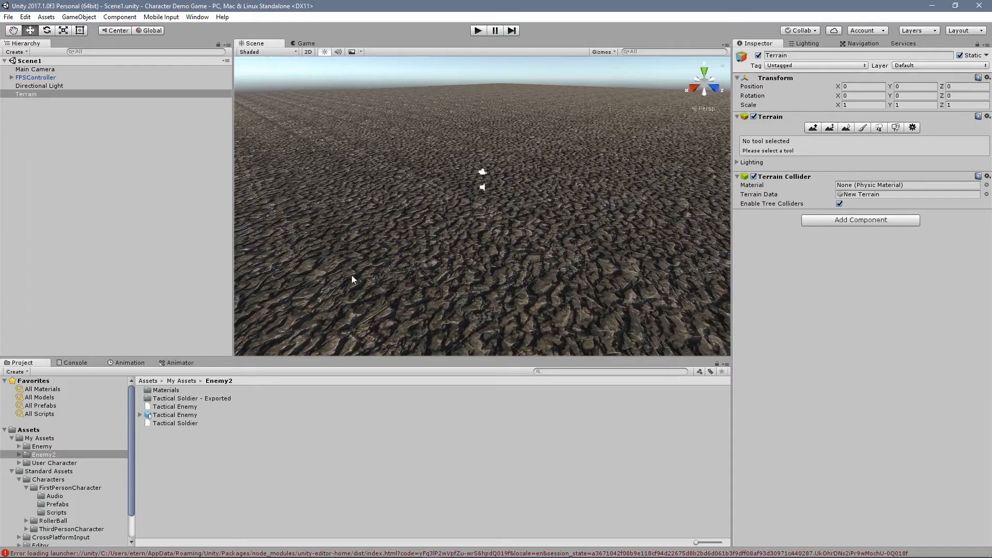
Select the Tactical Enemy model in the Enemy2 folder, enlarge the asset thumbnails and its preview, and rotate the previewed model
click(160, 417)
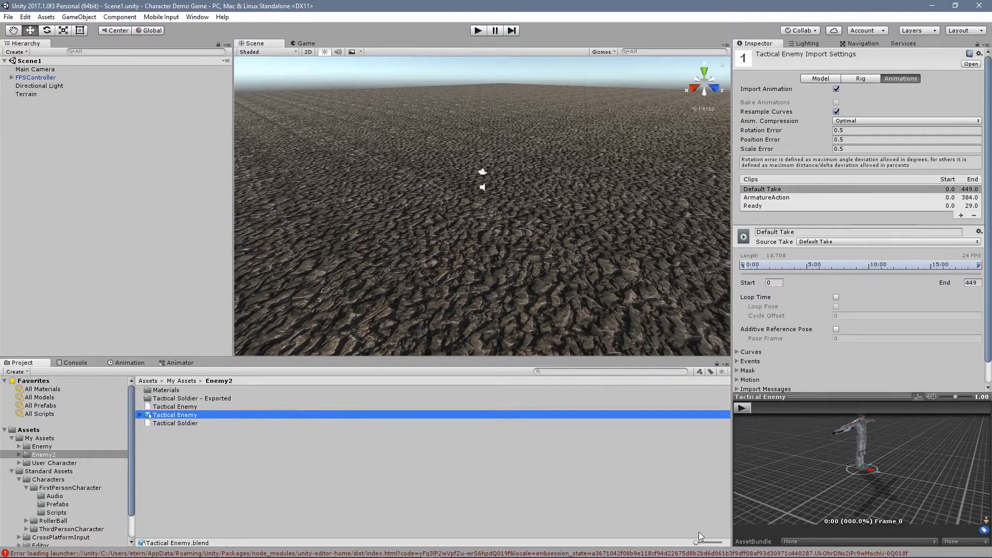
drag(696, 542, 719, 542)
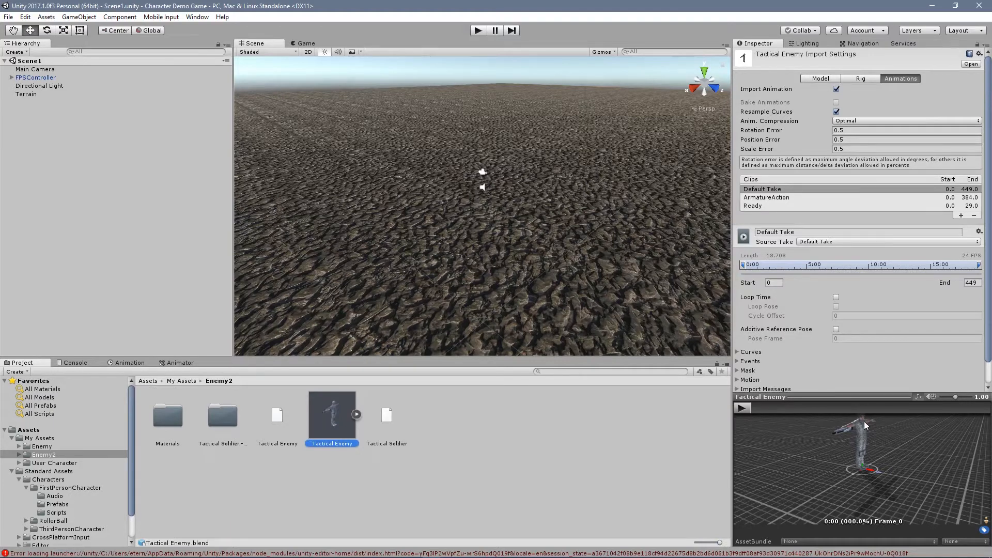
drag(868, 397, 874, 368)
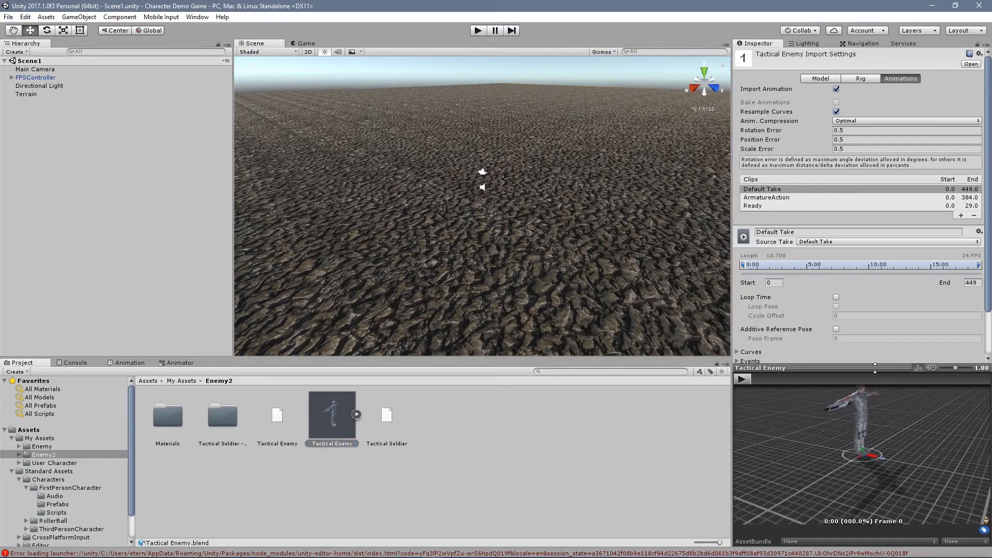
drag(870, 433, 903, 436)
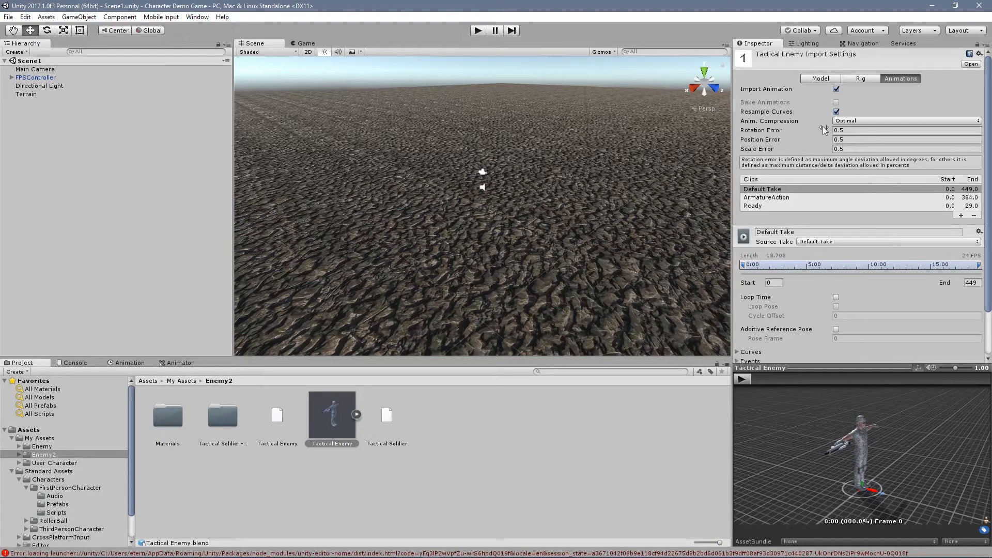
Play the Default Take animation in the Tactical Enemy preview and pause it
mouse_move(799, 104)
click(744, 379)
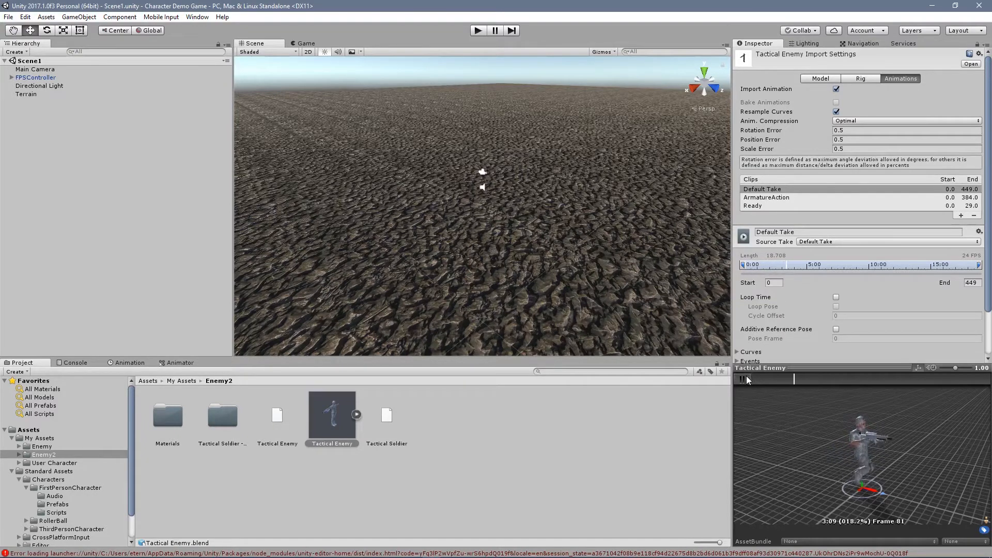
click(745, 379)
Change the Tactical Enemy rig's animation type to Humanoid and apply the import settings
click(863, 78)
click(809, 82)
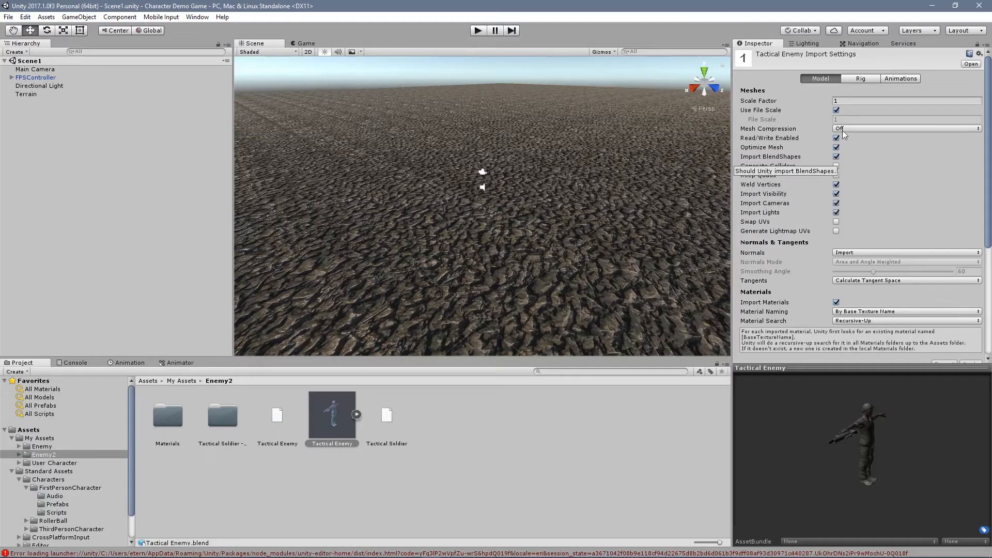
click(861, 80)
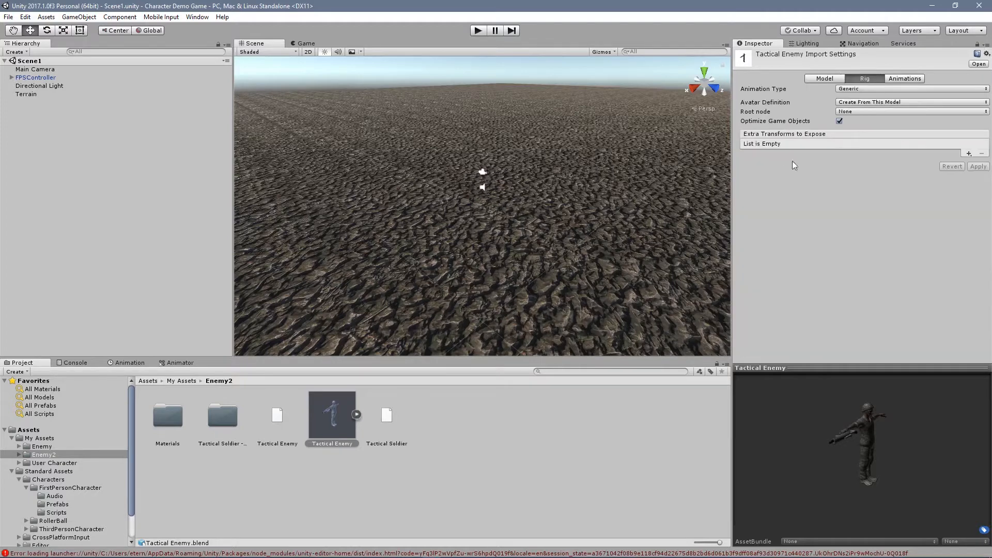
click(872, 88)
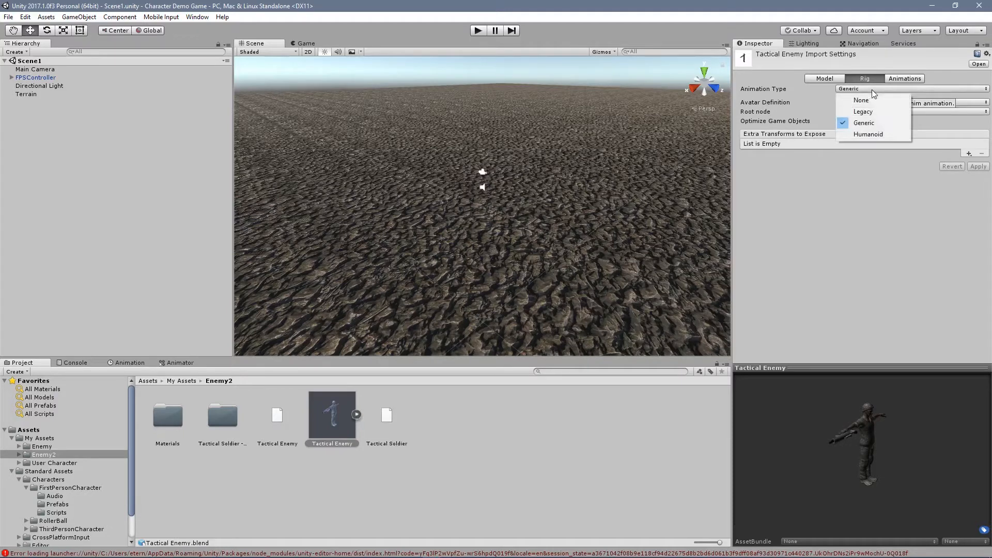
click(875, 135)
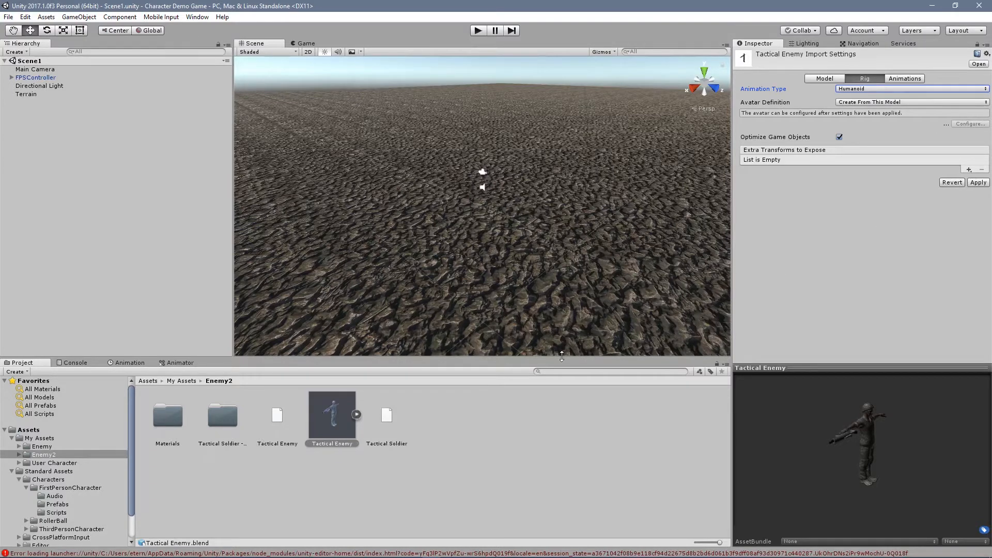
click(978, 183)
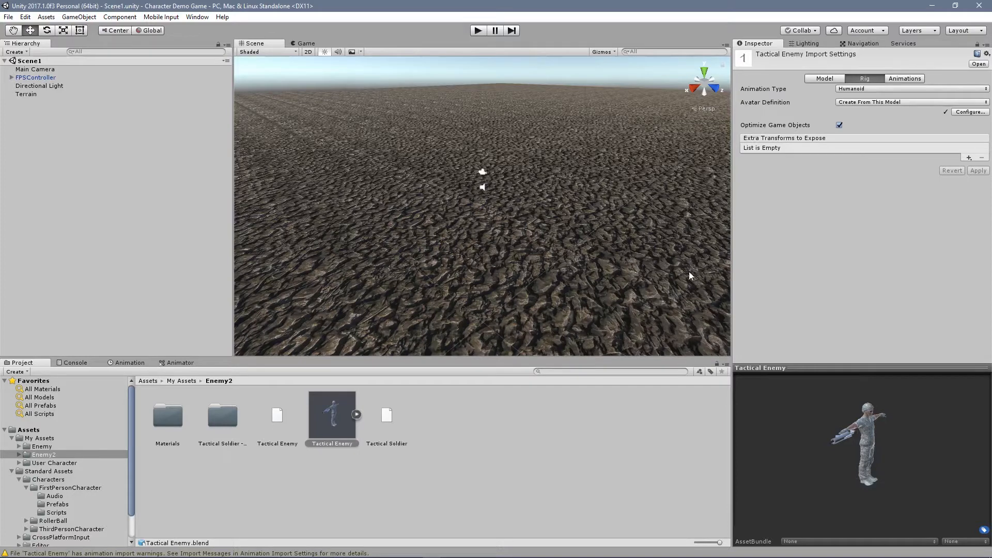
Switch to Blender, put the armature in Edit Mode, and display the relations of the hip.R bone
key(alt+Tab)
key(alt+Tab)
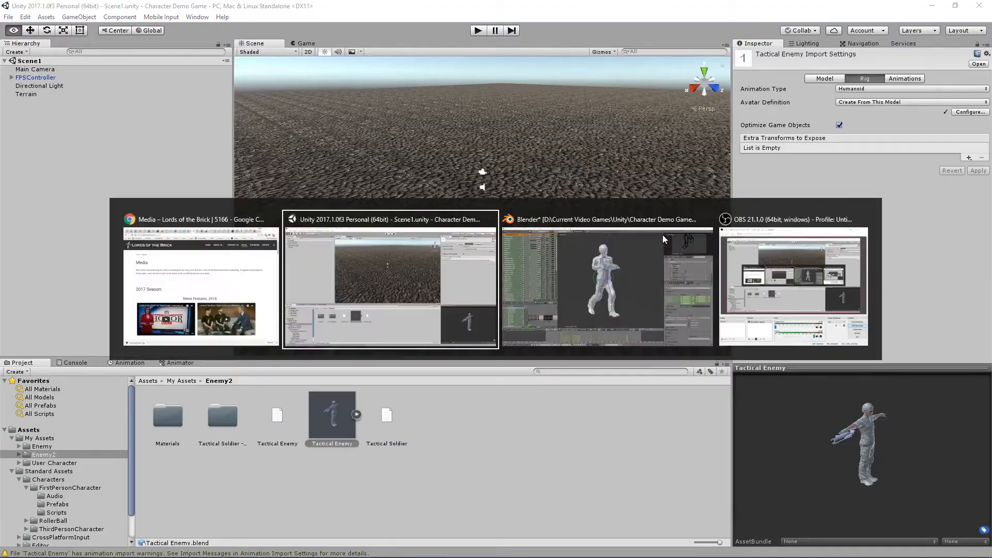
click(662, 234)
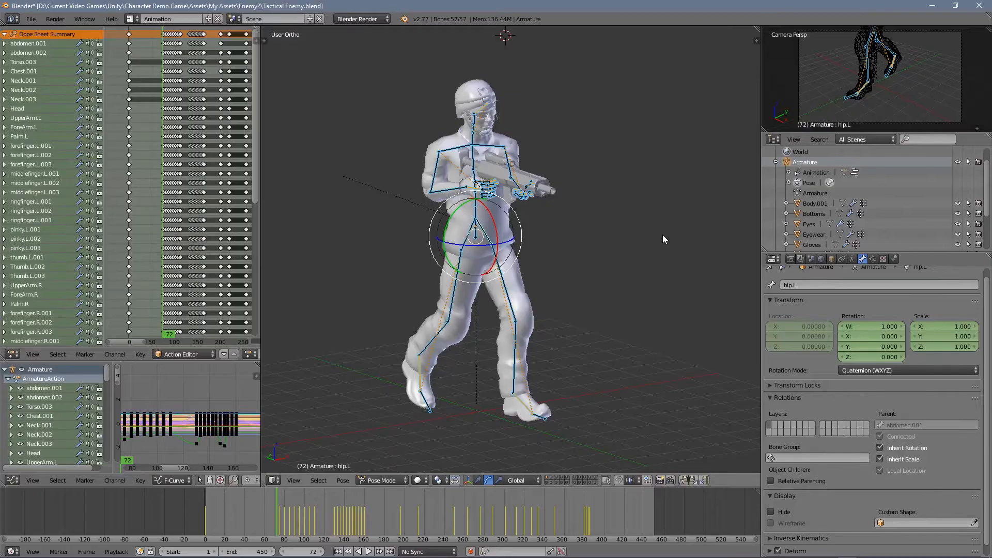
right_click(467, 244)
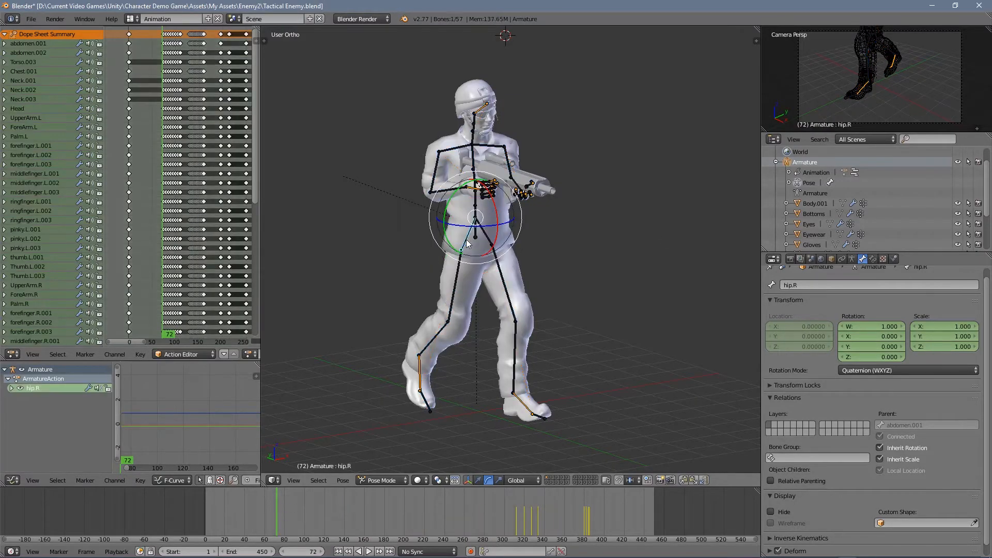
click(872, 259)
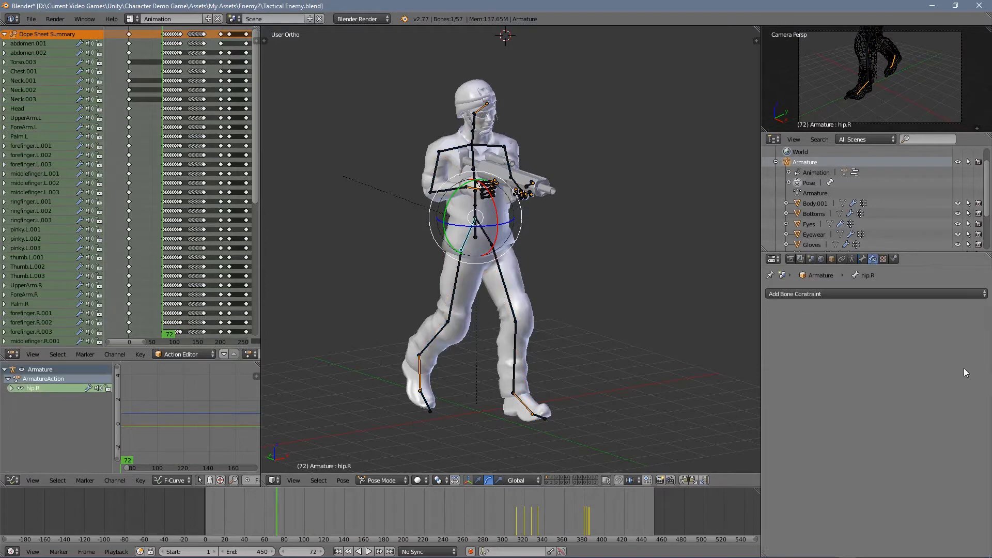
click(395, 480)
click(389, 451)
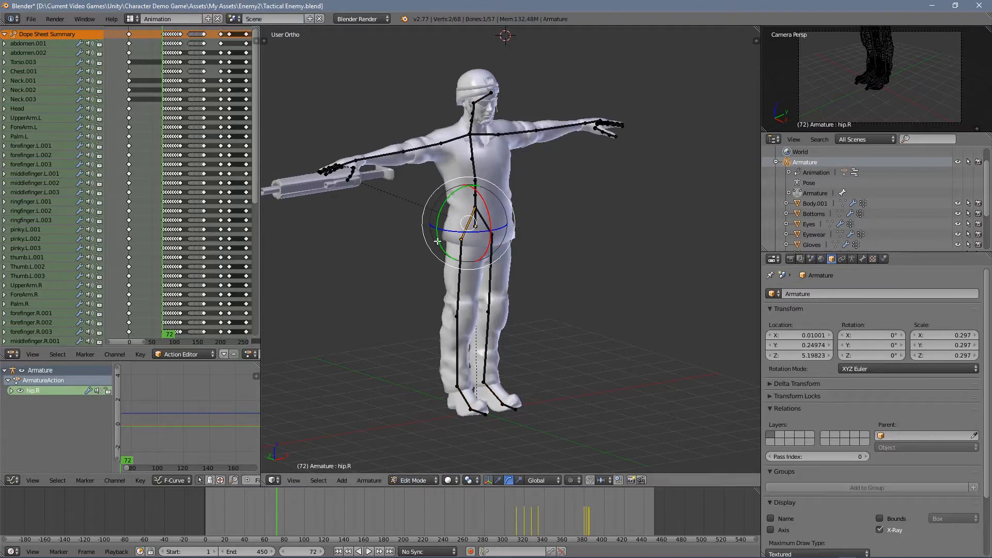
right_click(466, 234)
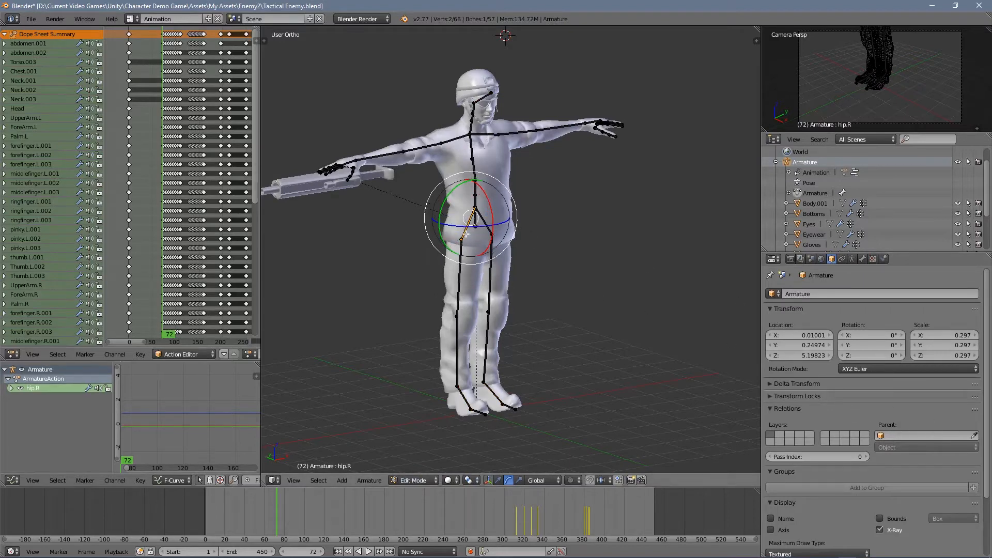
click(862, 259)
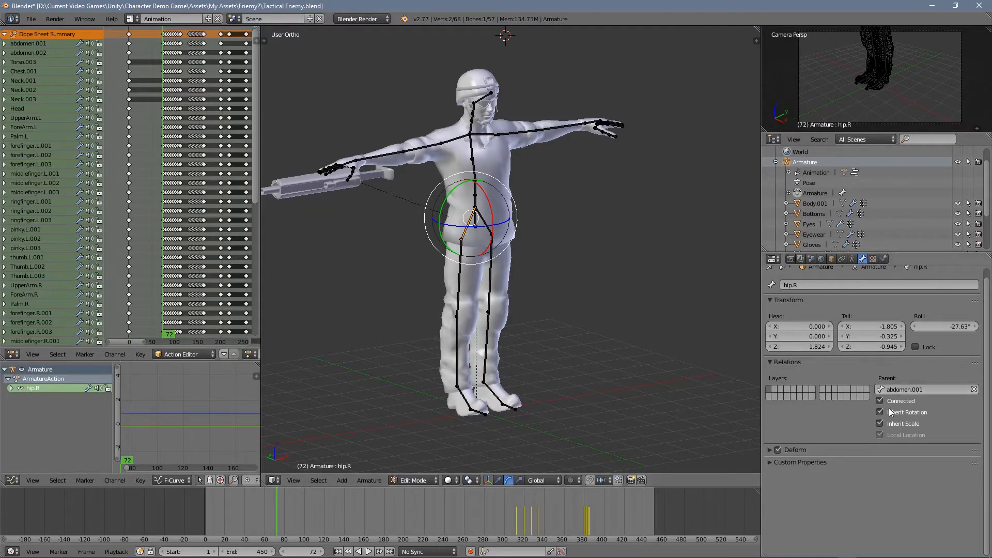
Disconnect the hip.R bone from its parent abdomen.001 and reconnect it
scroll(473, 218, up, 6)
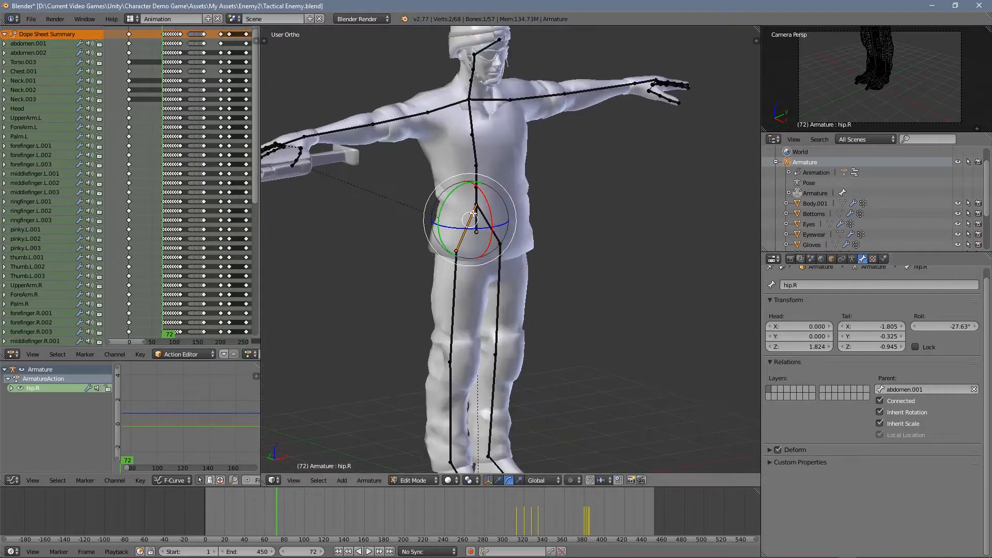
scroll(474, 219, up, 3)
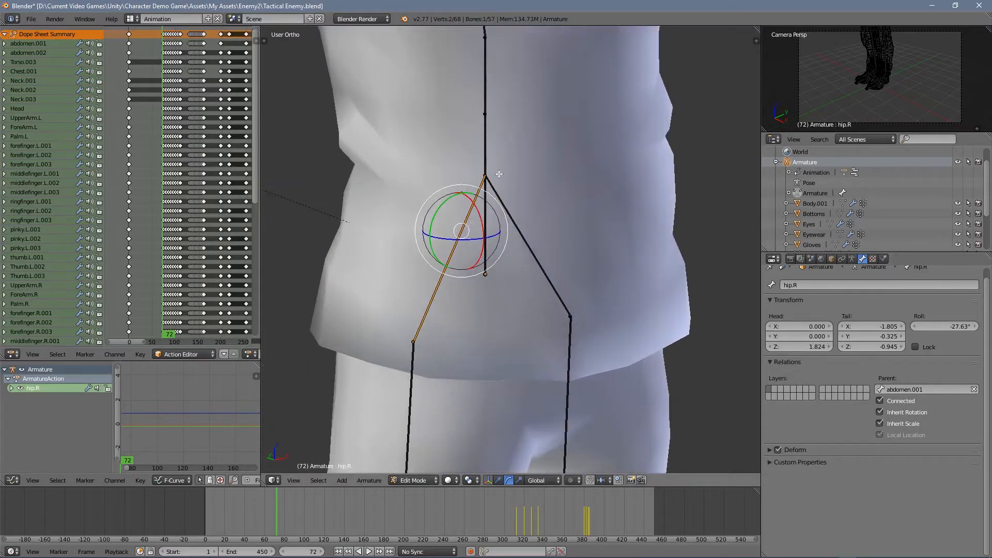
click(880, 401)
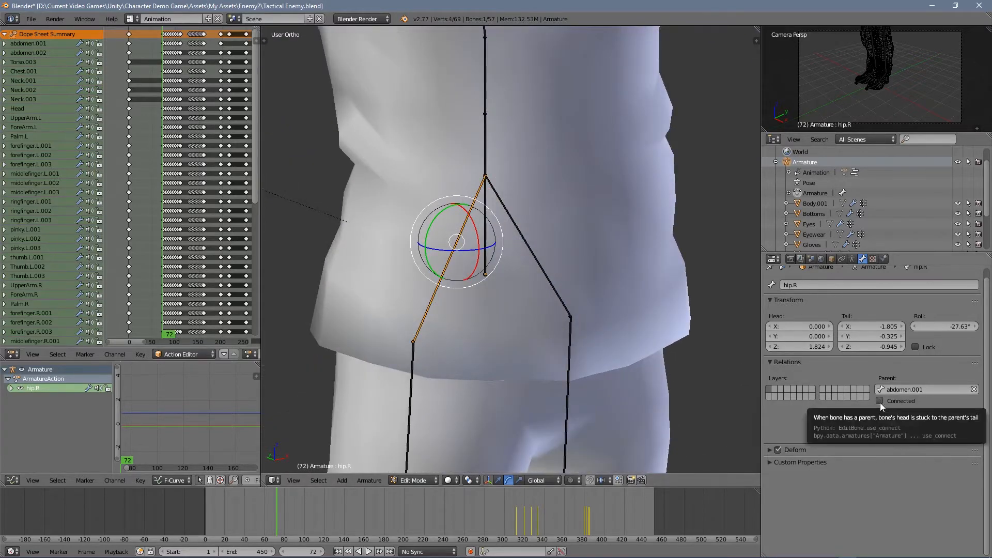
click(879, 400)
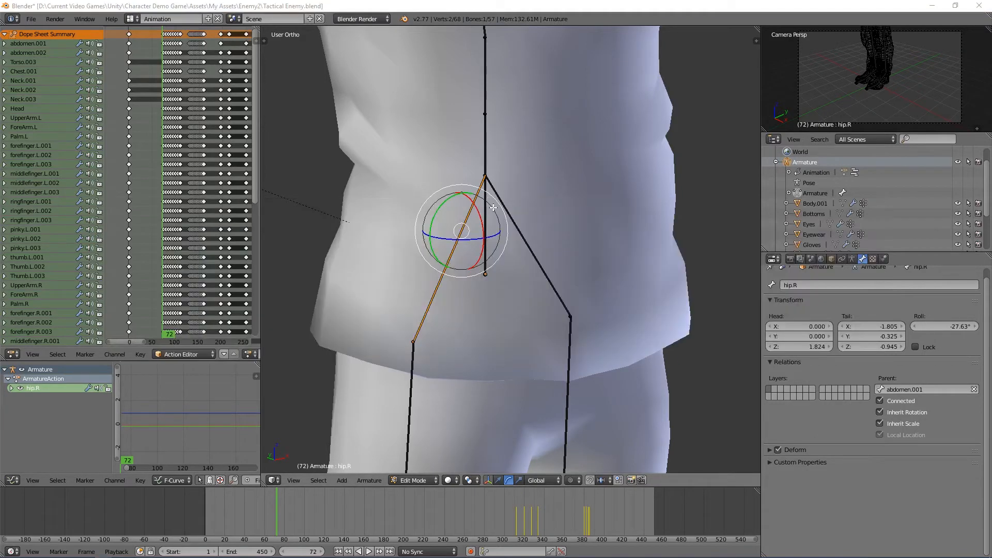
Return to Unity and open the avatar configuration for the Tactical Enemy's humanoid rig
key(alt+Tab)
key(alt+Tab)
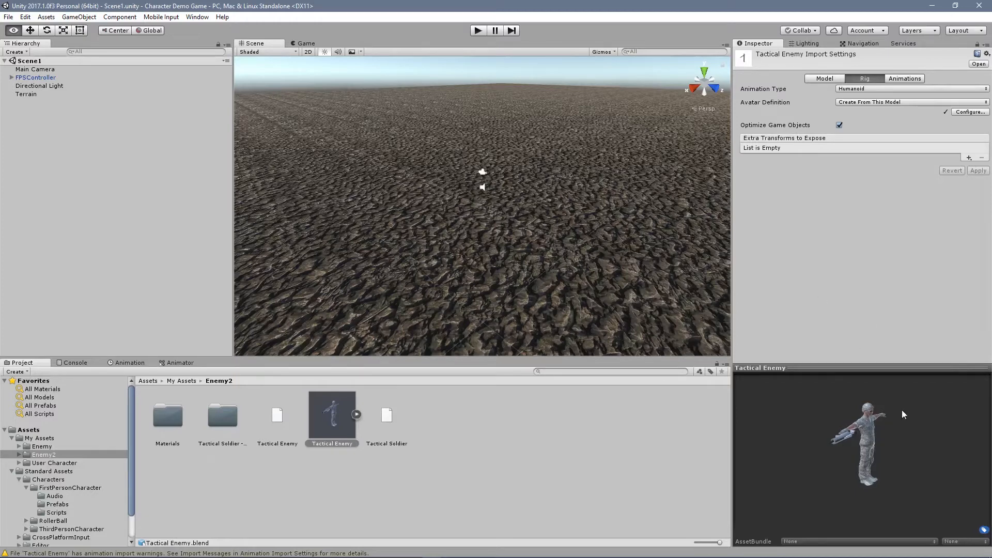
mouse_move(881, 438)
mouse_down()
mouse_move(851, 453)
mouse_move(887, 431)
mouse_move(860, 450)
mouse_move(872, 432)
mouse_move(869, 445)
mouse_up()
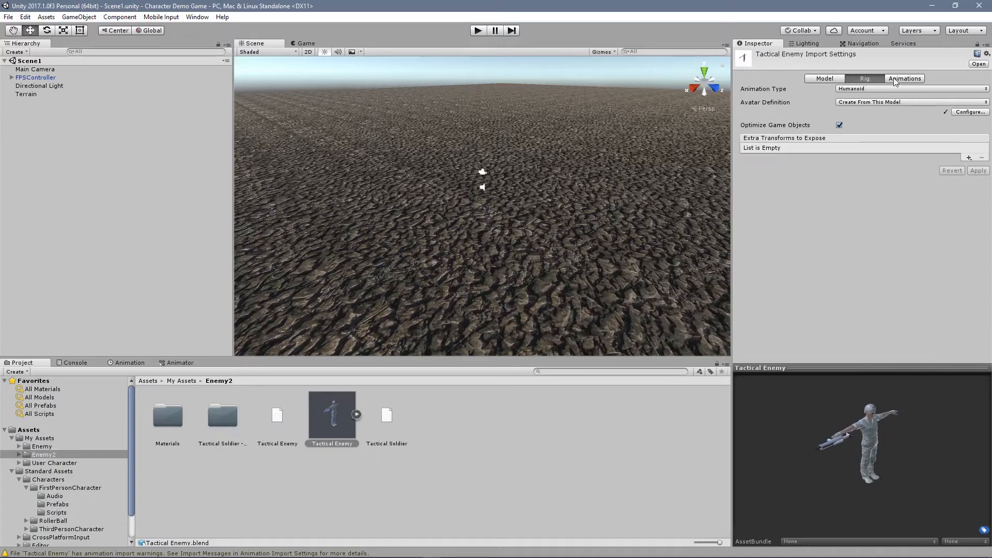
click(977, 112)
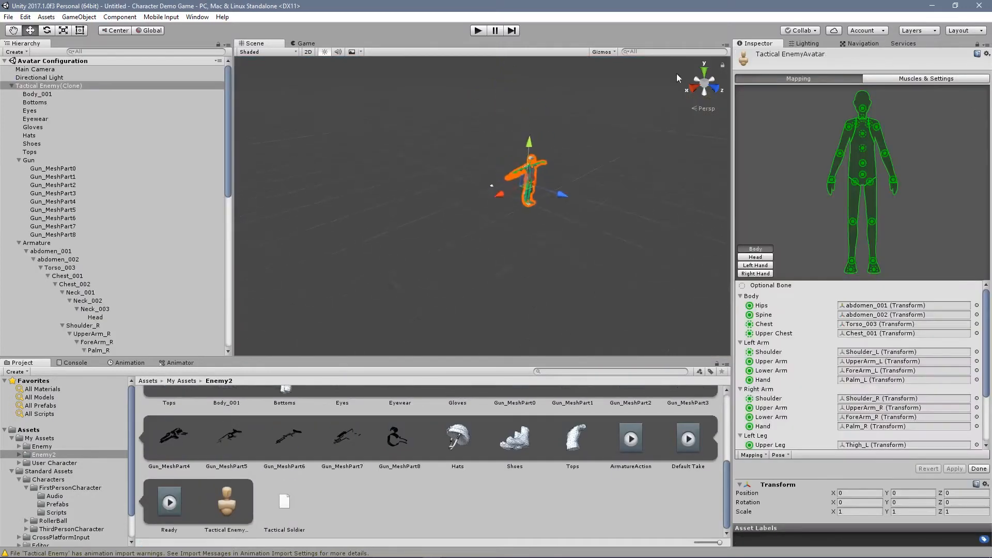
Examine the avatar's body, arm and leg bone mapping and its muscle settings
scroll(601, 175, up, 6)
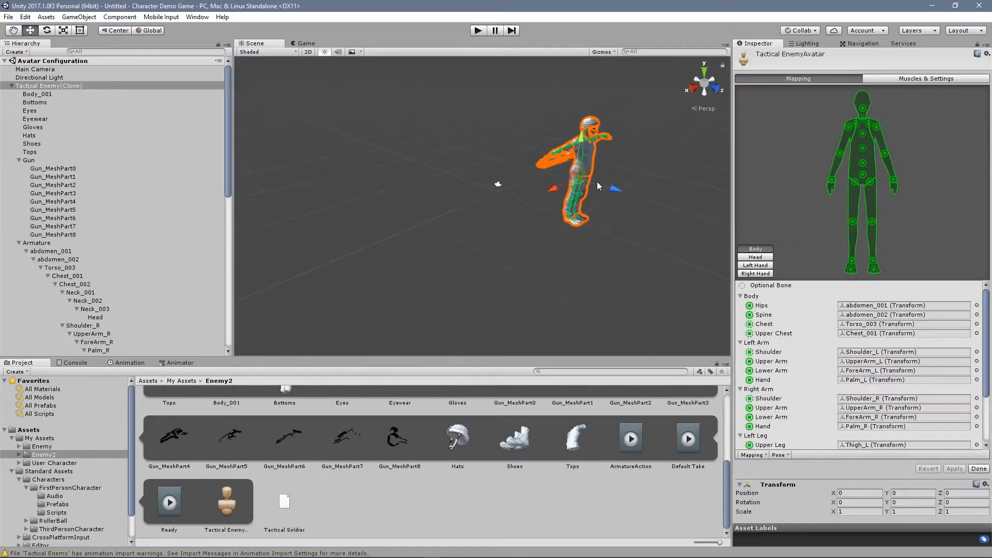
mouse_move(597, 183)
middle_down()
mouse_move(498, 209)
mouse_move(584, 171)
middle_up()
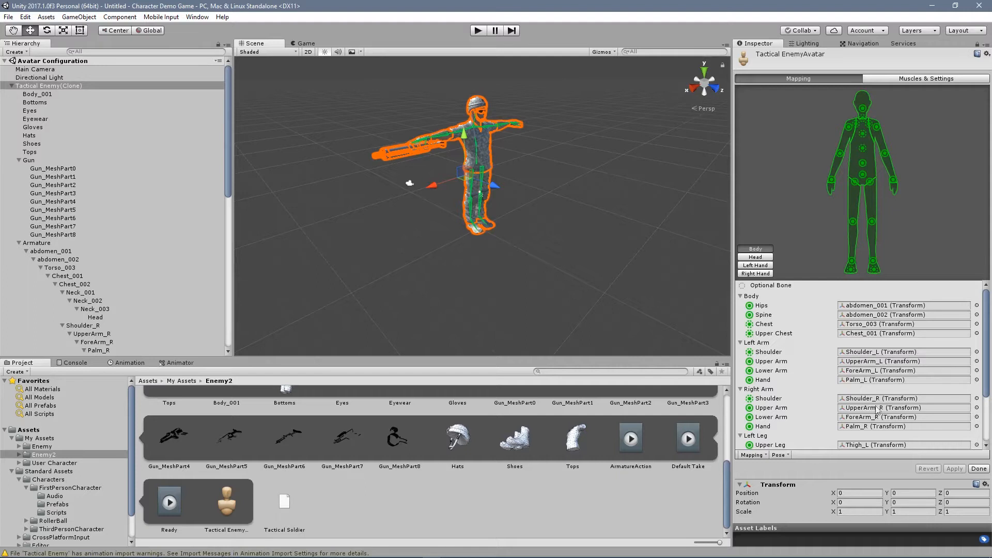
scroll(913, 334, down, 3)
scroll(891, 356, up, 1)
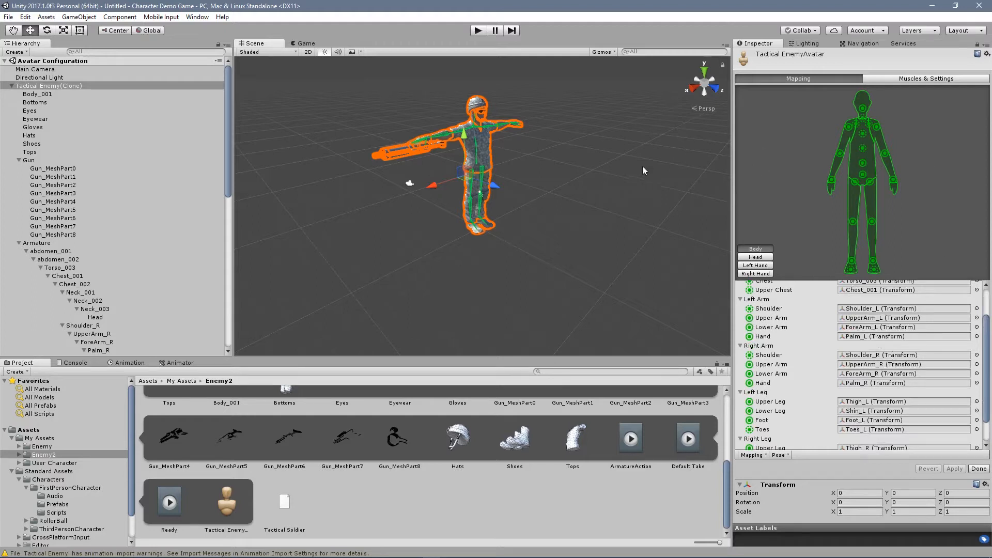
click(915, 81)
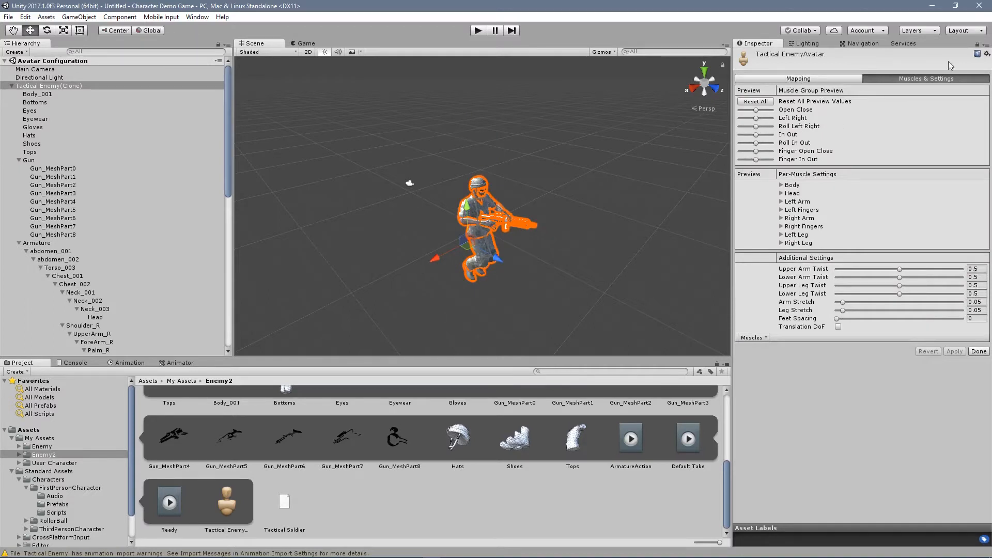
Return to the bone mapping, finish the avatar configuration, and collapse the Tactical Enemy model's sub-assets in the Enemy2 folder
click(829, 77)
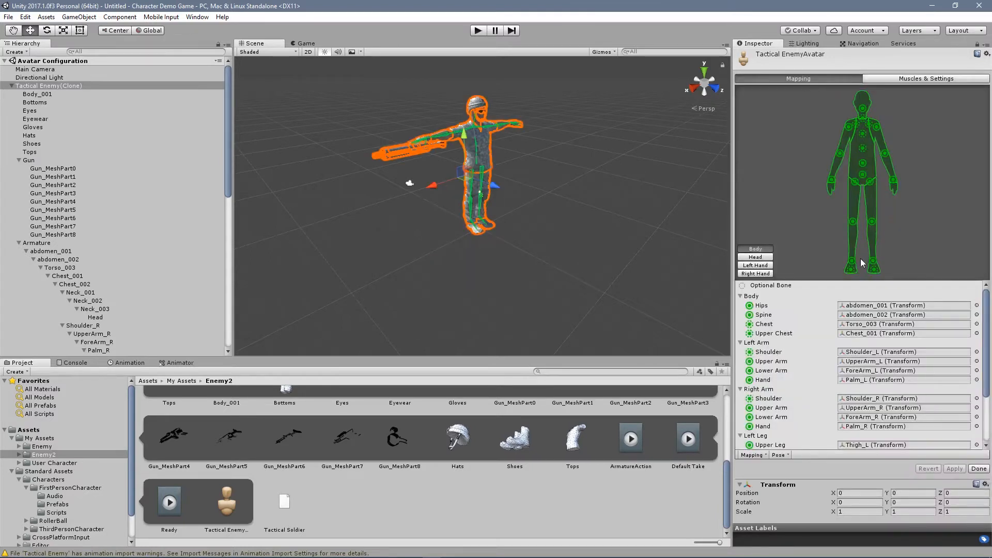
click(979, 469)
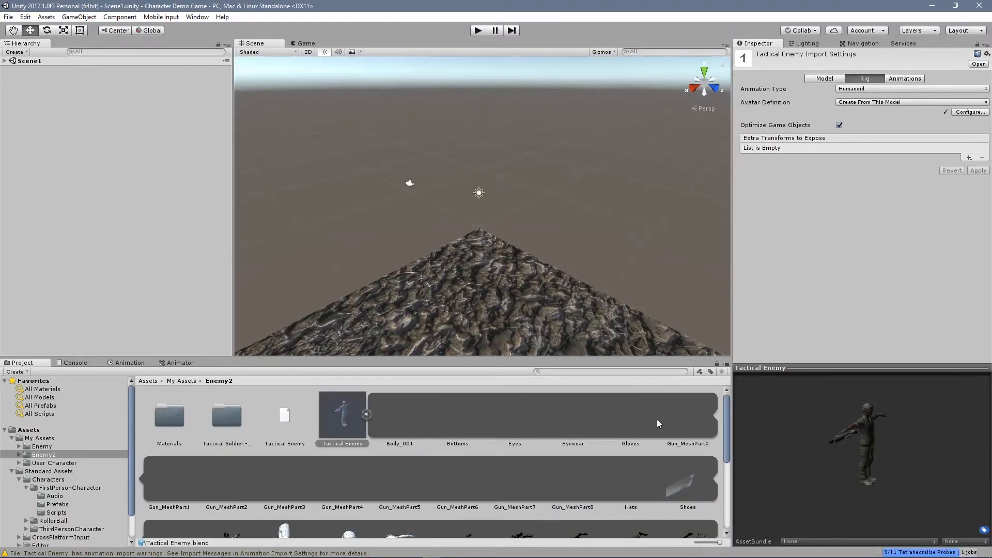
click(366, 413)
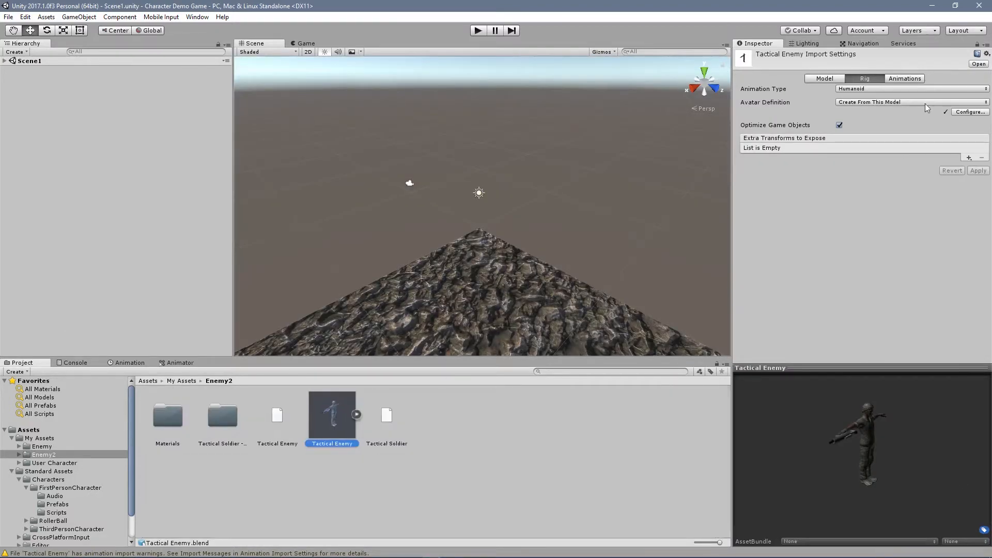
Open the Tactical Enemy's animation import settings and remove the Ready and ArmatureAction clips, keeping Default Take
click(905, 79)
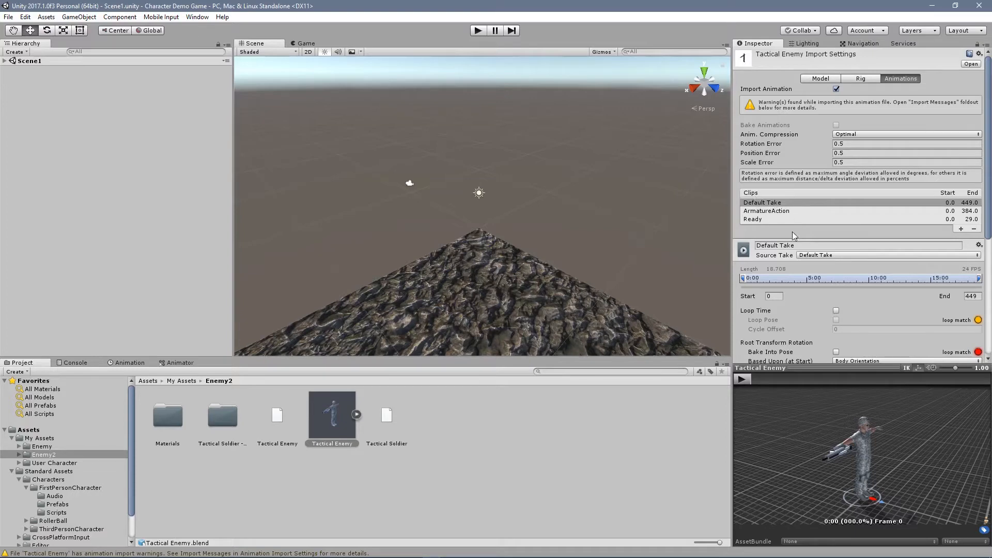
click(771, 218)
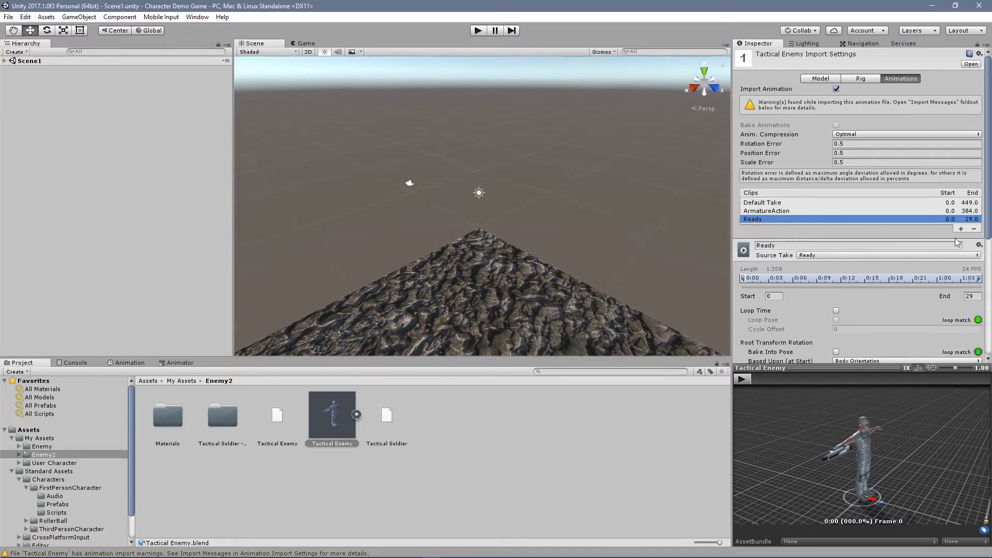
click(974, 229)
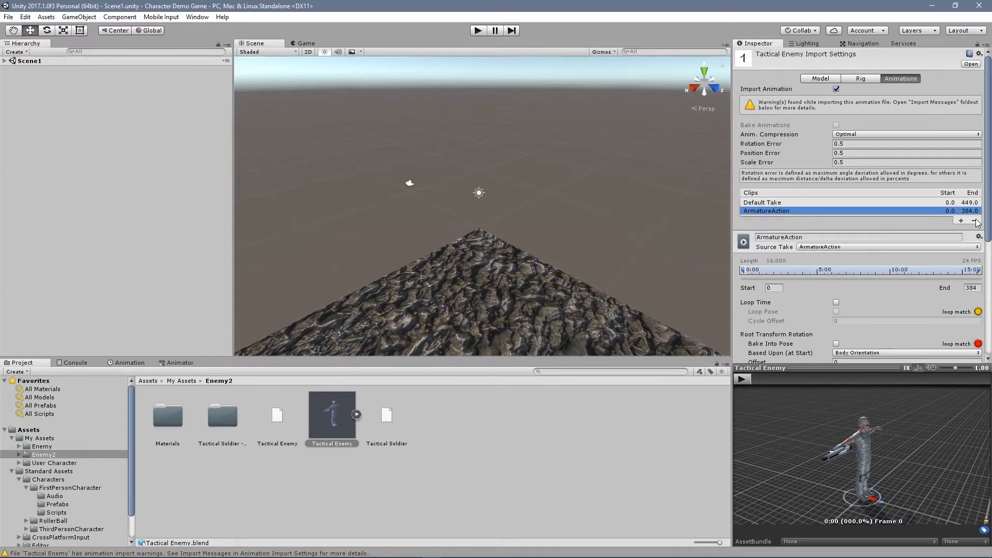
click(974, 220)
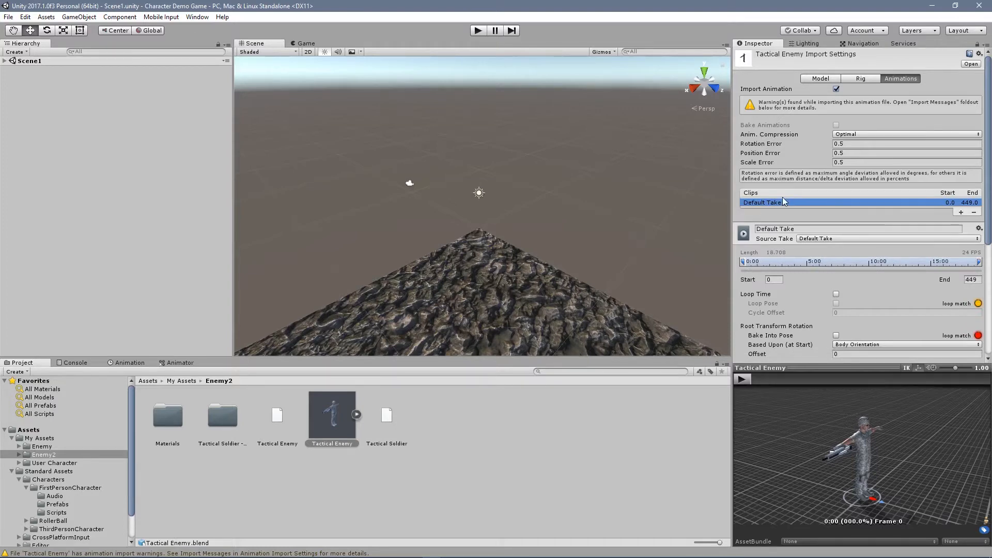
Switch to Blender, select all of the armature's bones, and change from Edit Mode to Pose Mode
key(alt+Tab)
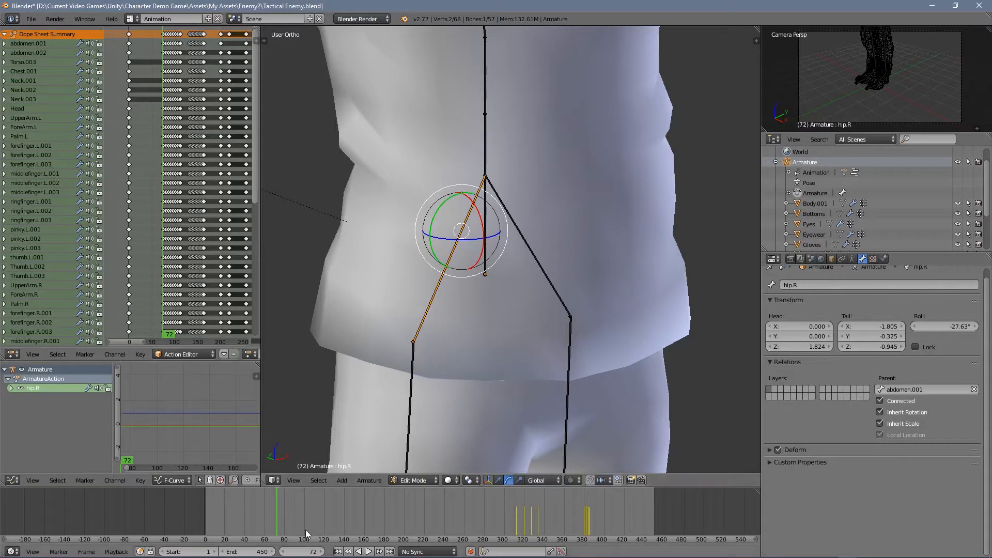
scroll(343, 469, down, 2)
scroll(373, 498, down, 2)
key(a)
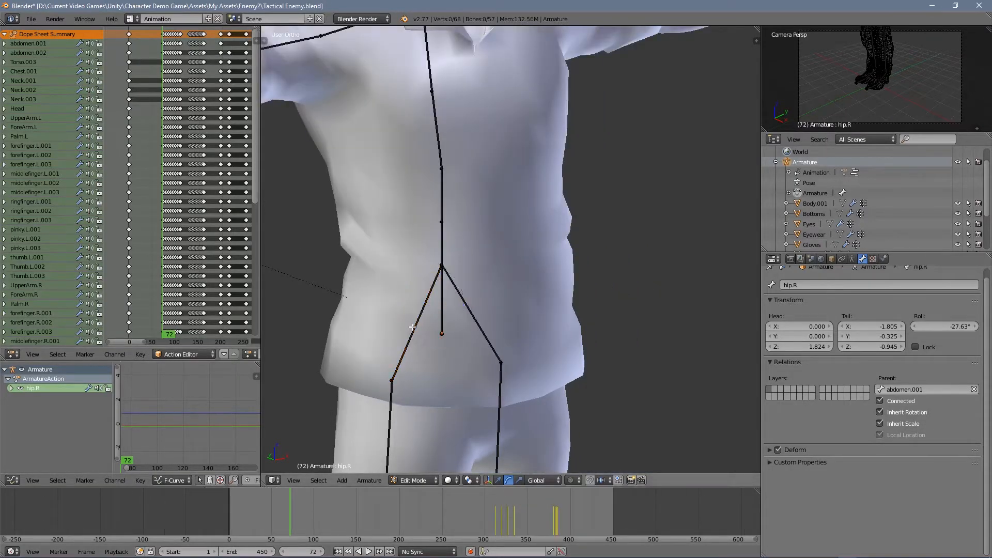
key(a)
scroll(452, 408, down, 3)
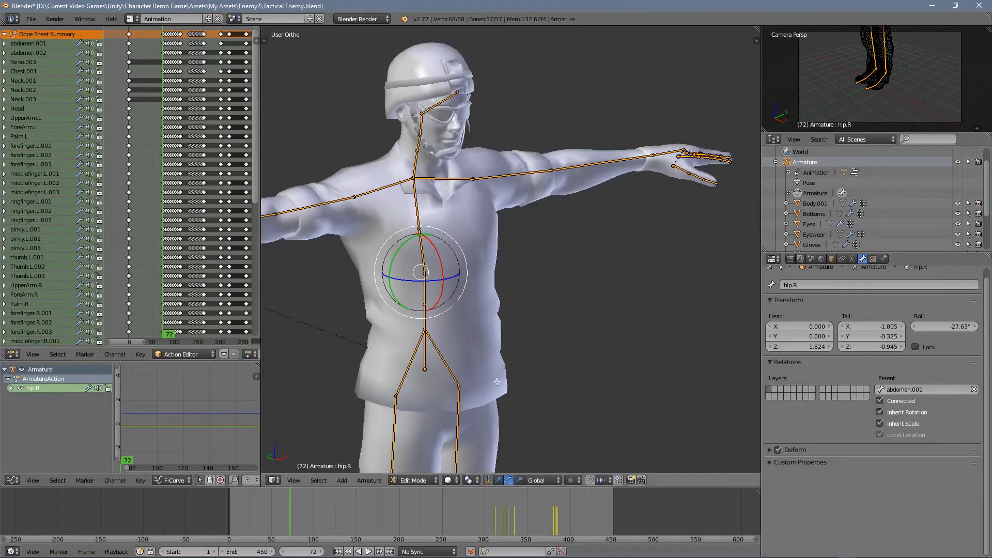
click(412, 481)
click(413, 445)
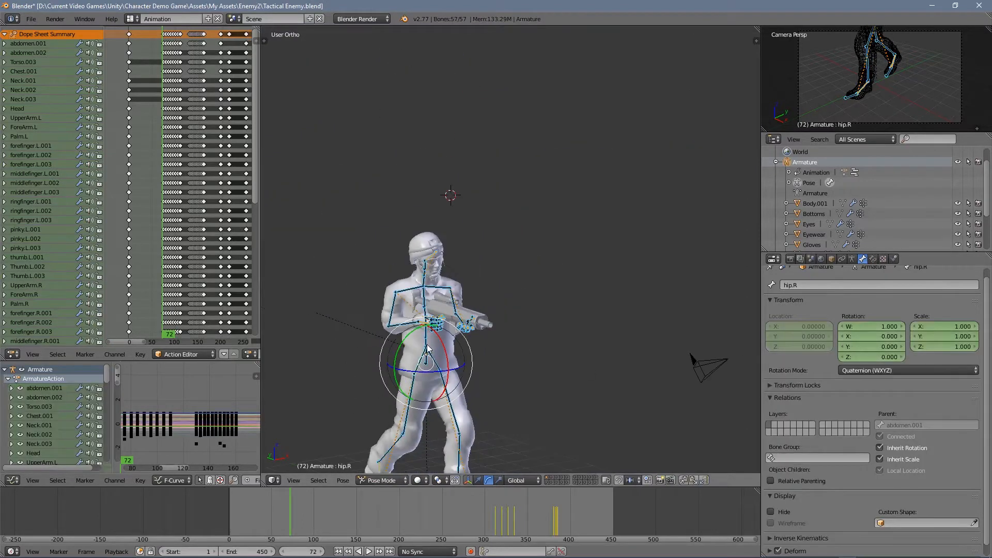
Play through the armature's animation along the timeline, from the movement cycles to the falling pose around frame 383
scroll(444, 516, down, 2)
scroll(320, 516, up, 3)
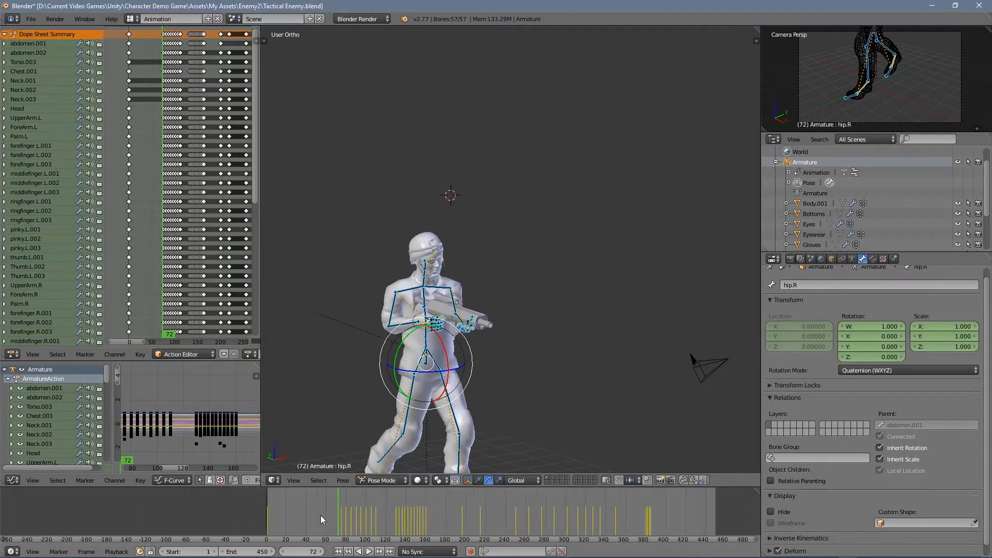
scroll(321, 517, up, 2)
key(alt+a)
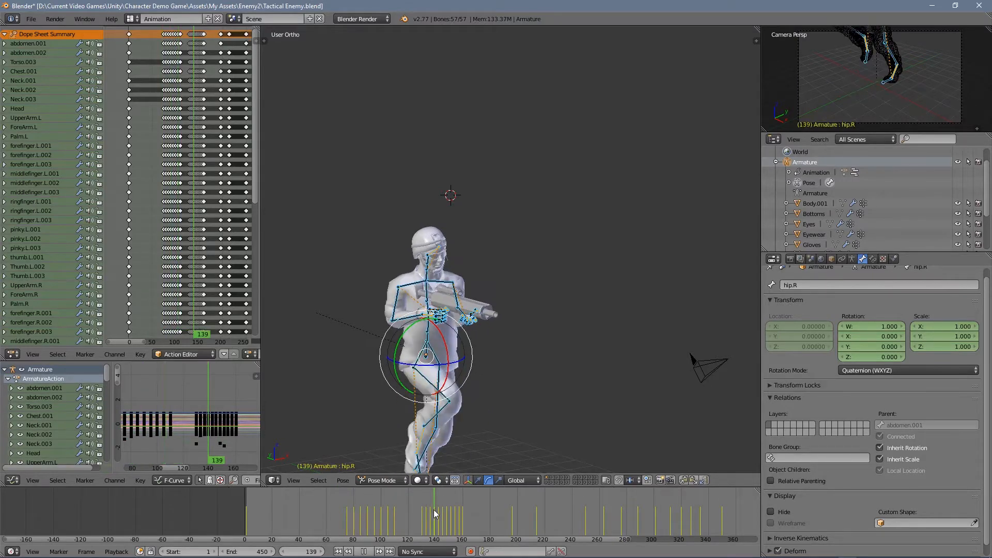
key(alt+a)
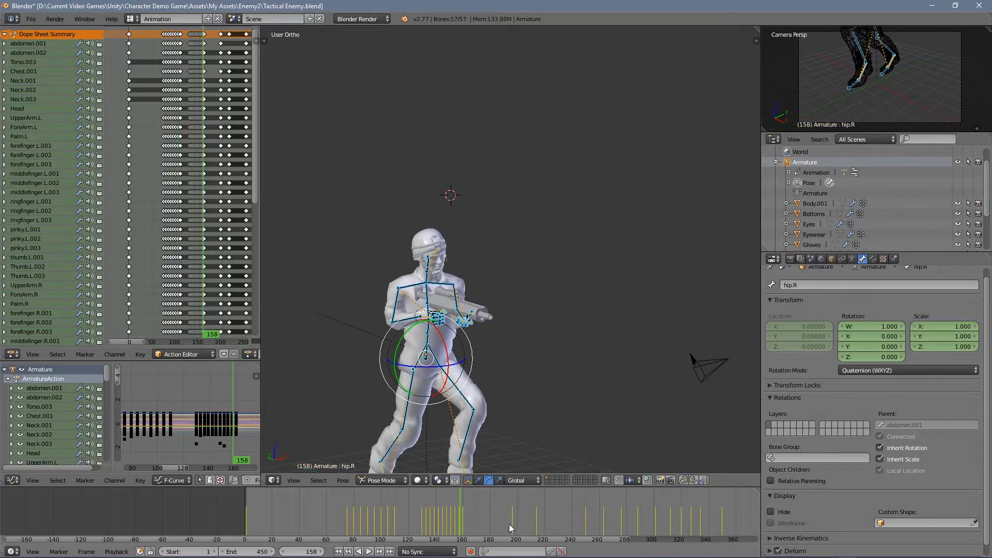
key(alt+a)
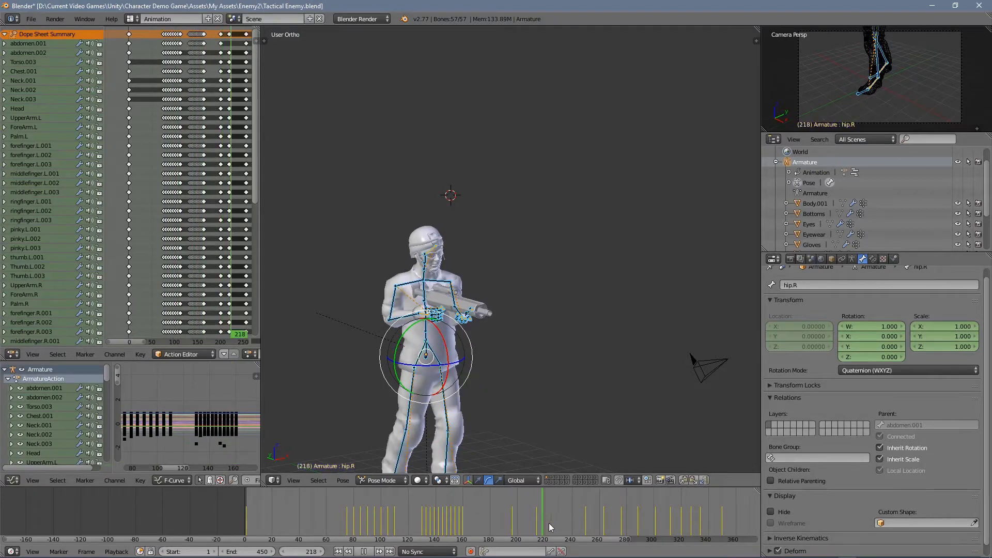
click(593, 520)
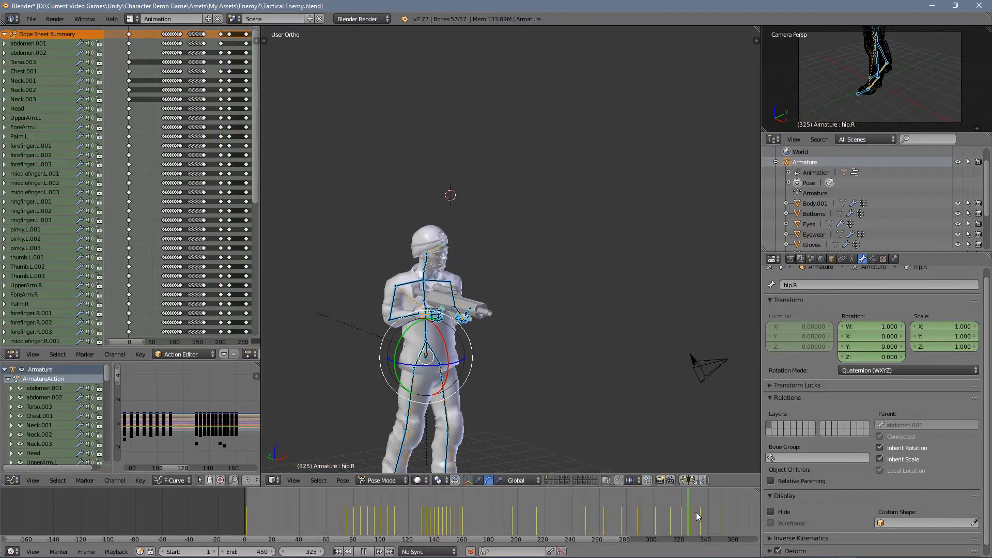
key(alt+a)
scroll(715, 513, down, 8)
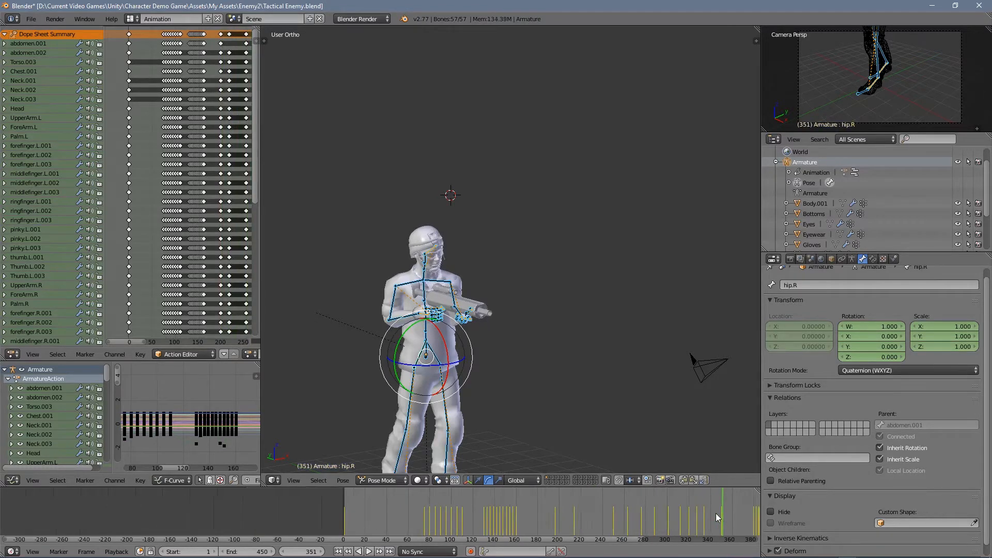
middle_drag(715, 513, 511, 532)
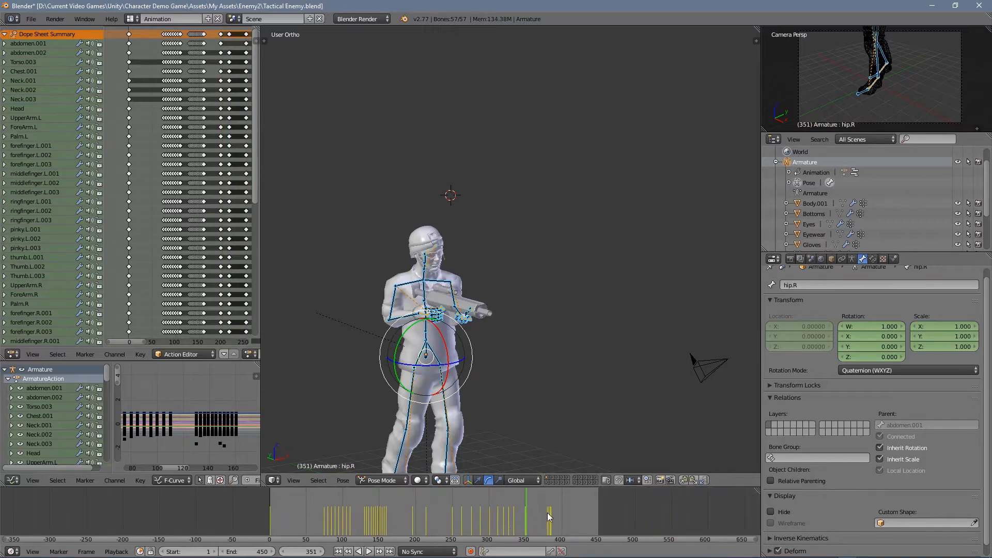
key(alt+a)
key(alt+a)
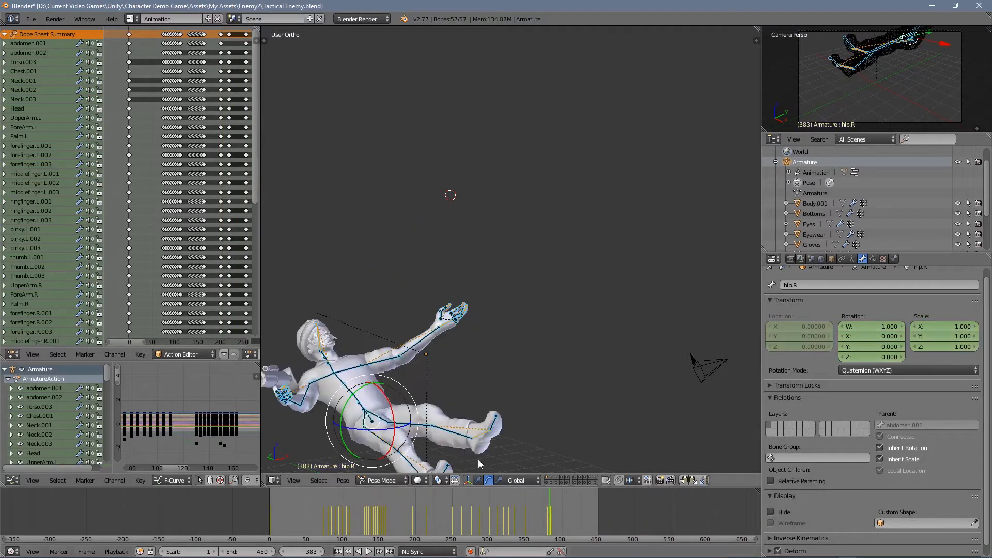
Bring the whole character into view and review its poses at frames 240, 87 and 75
shift+middle_drag(439, 416, 527, 349)
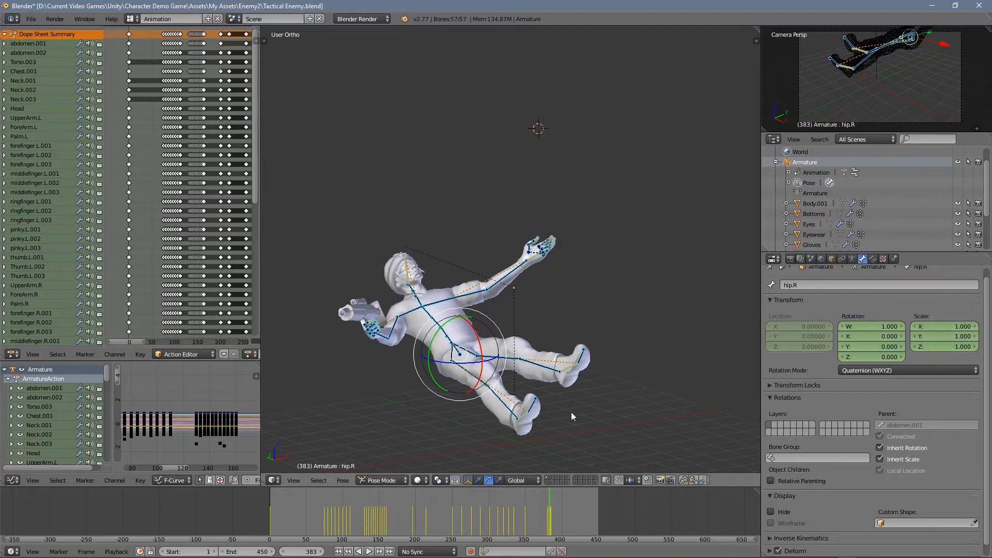
click(442, 519)
key(alt+a)
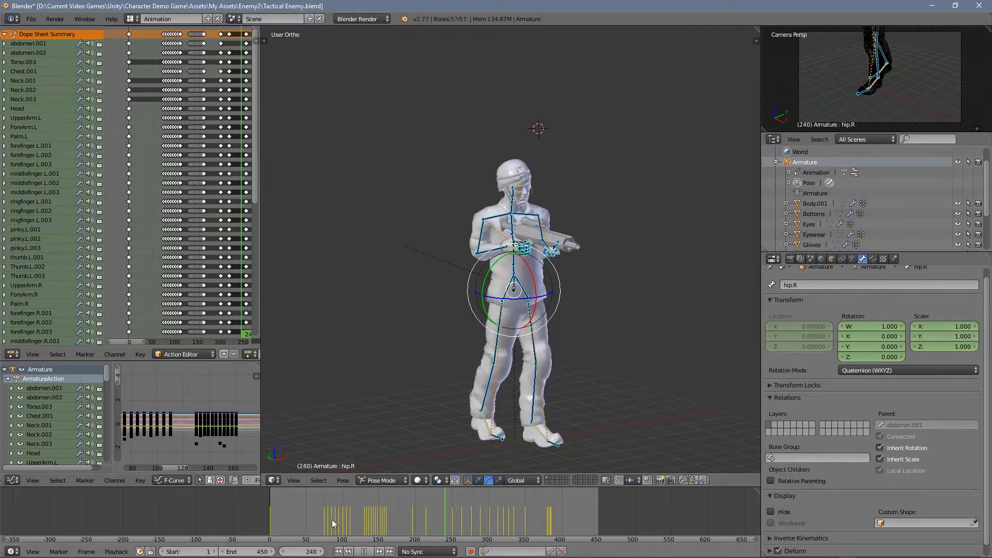
click(332, 519)
key(alt+a)
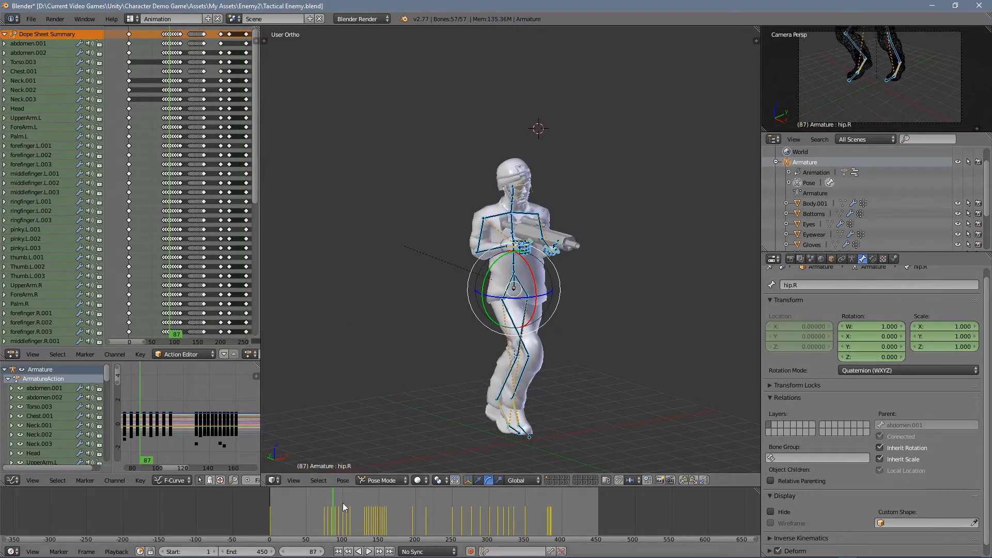
click(324, 519)
scroll(322, 521, up, 5)
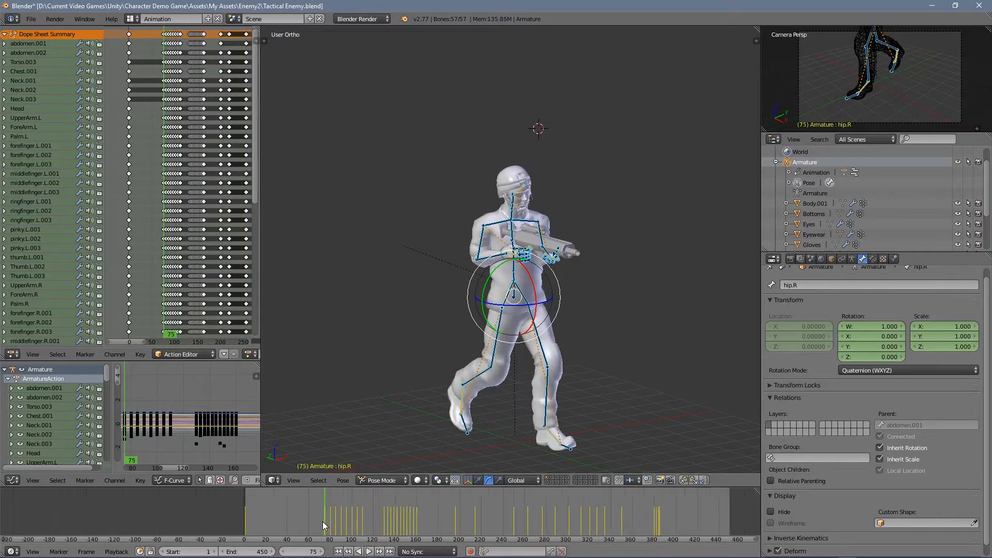
Locate the idle animation's start and end keyframes by moving the current frame to 250 and to 350
scroll(322, 521, up, 4)
scroll(548, 509, down, 6)
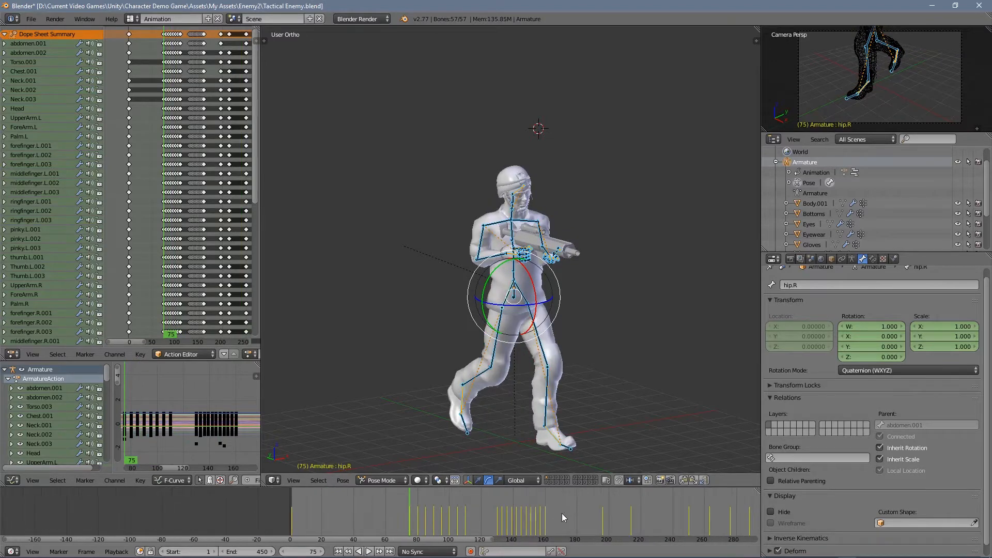
middle_drag(559, 515, 337, 529)
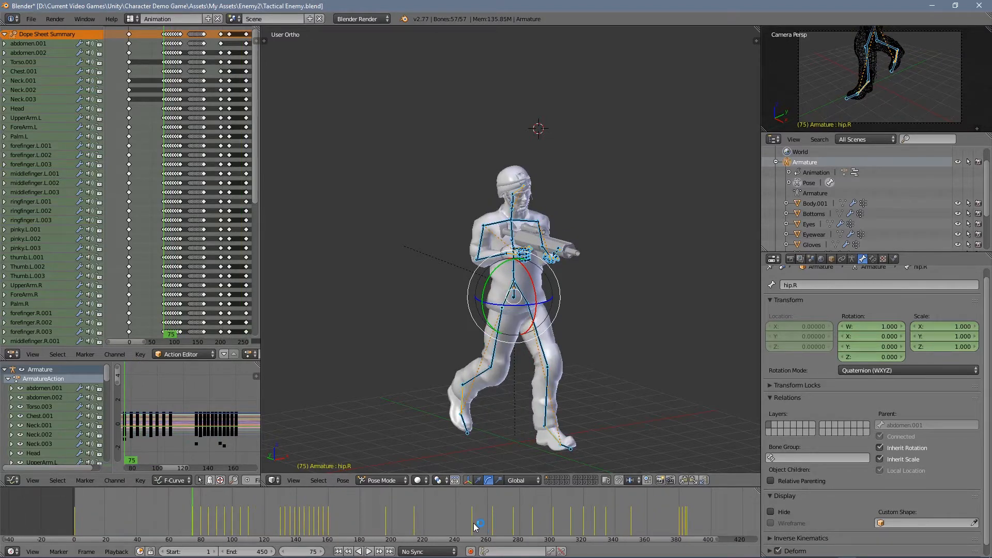
click(472, 523)
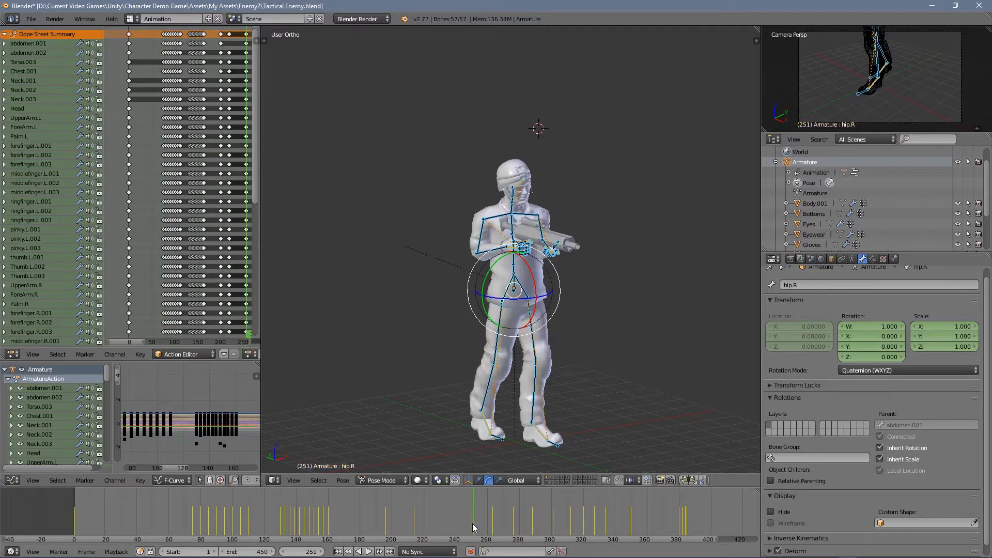
drag(473, 523, 470, 525)
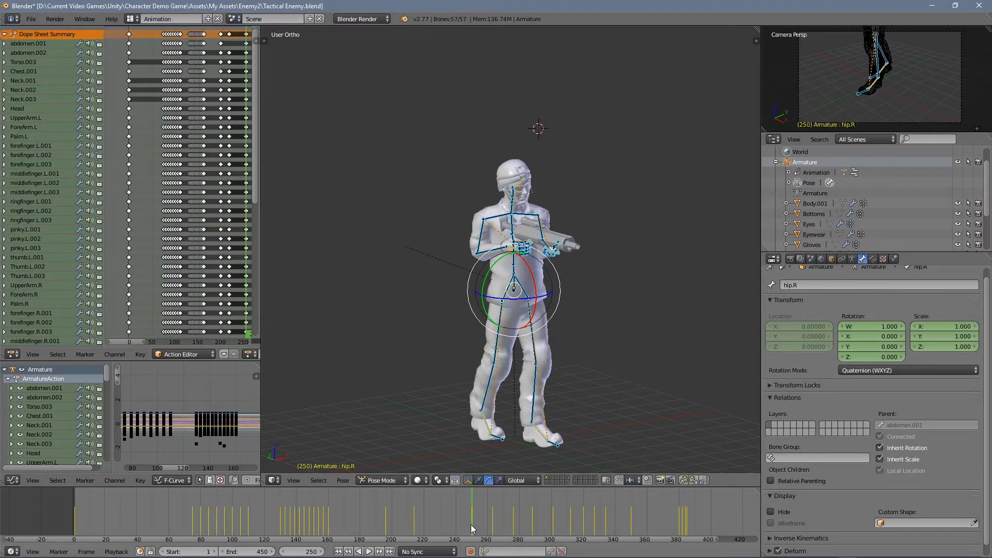
click(630, 528)
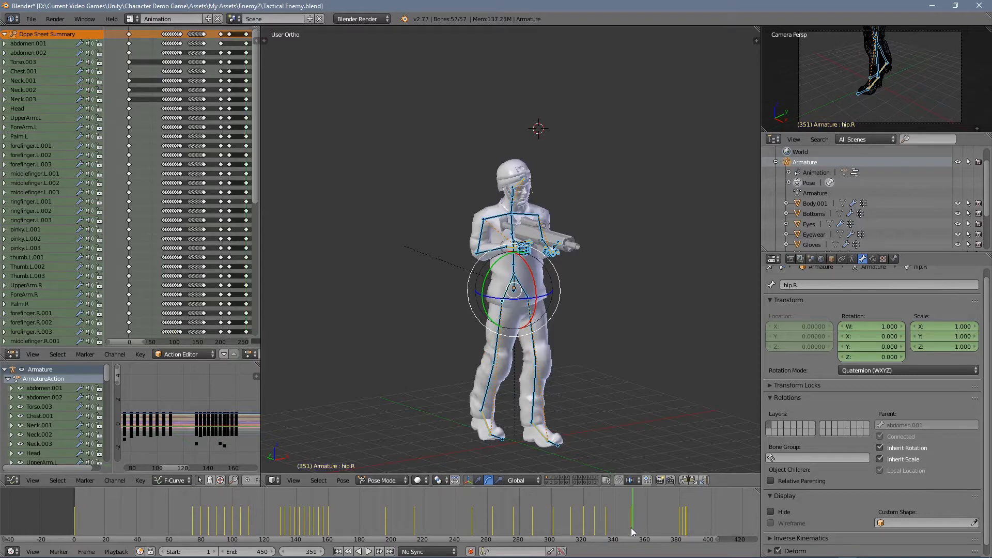
key(Left)
Return to Unity and rename the Default Take animation clip to Idle
key(alt+Tab)
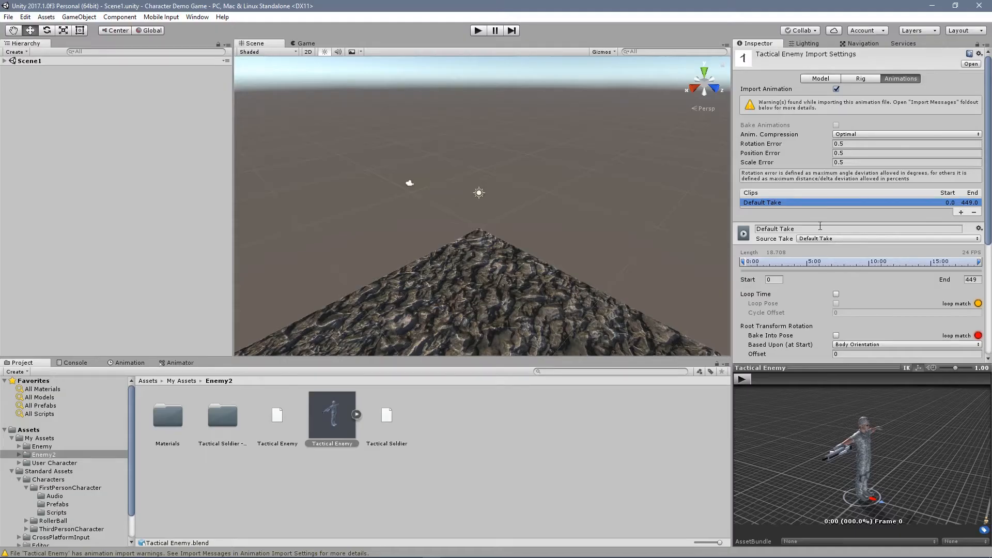
click(804, 228)
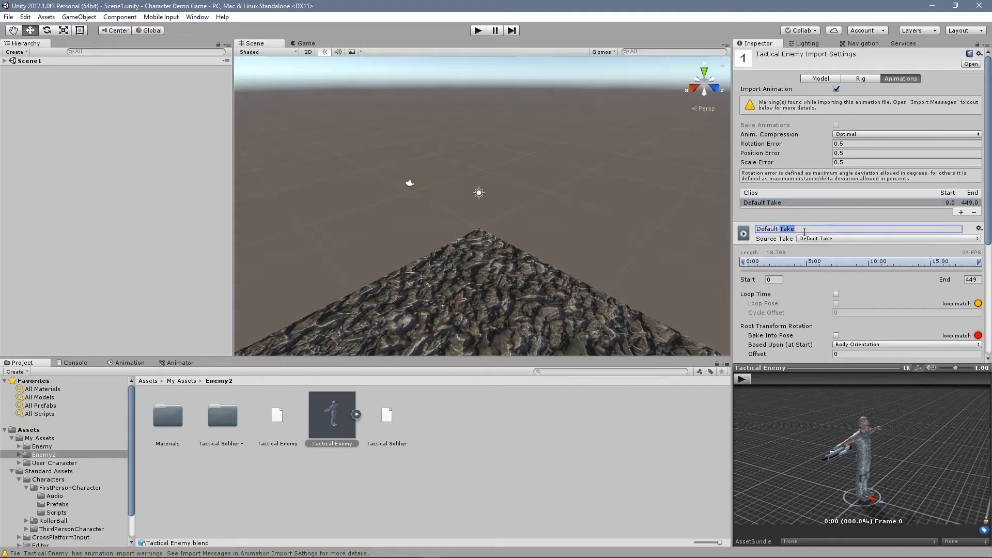
drag(803, 229, 686, 229)
text(Idle)
Set the Idle clip's start frame to 250 and end frame to 350, and apply the import settings
click(772, 279)
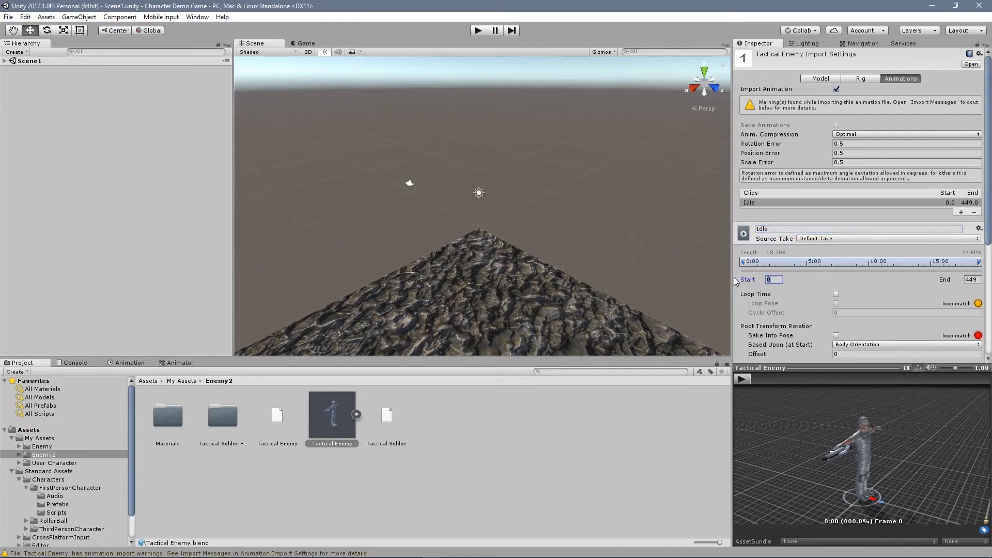
text(2500)
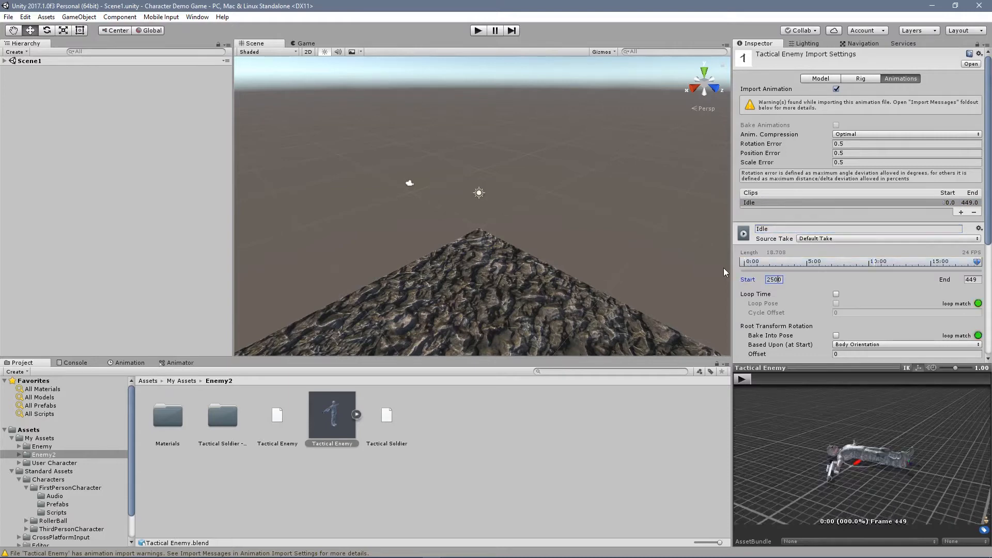
key(Delete)
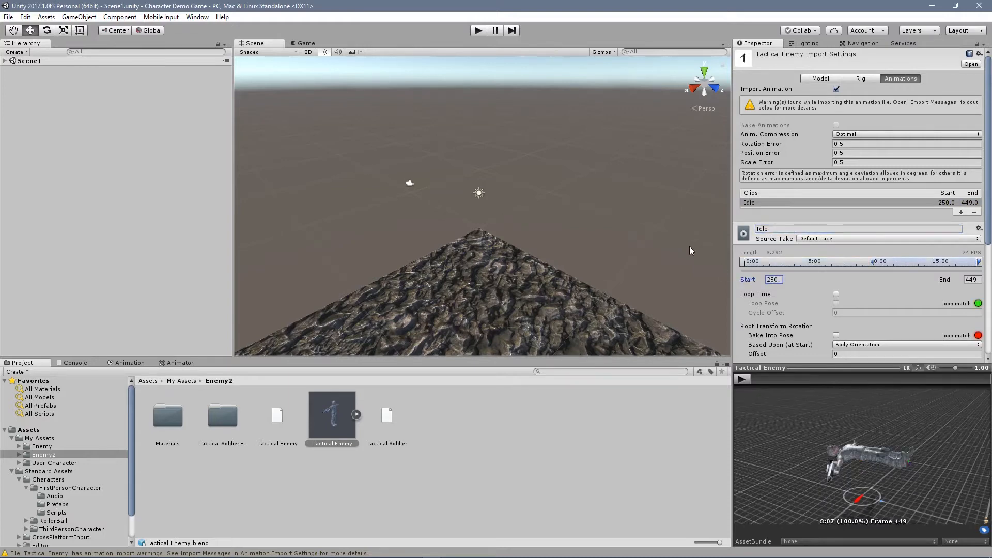
key(Tab)
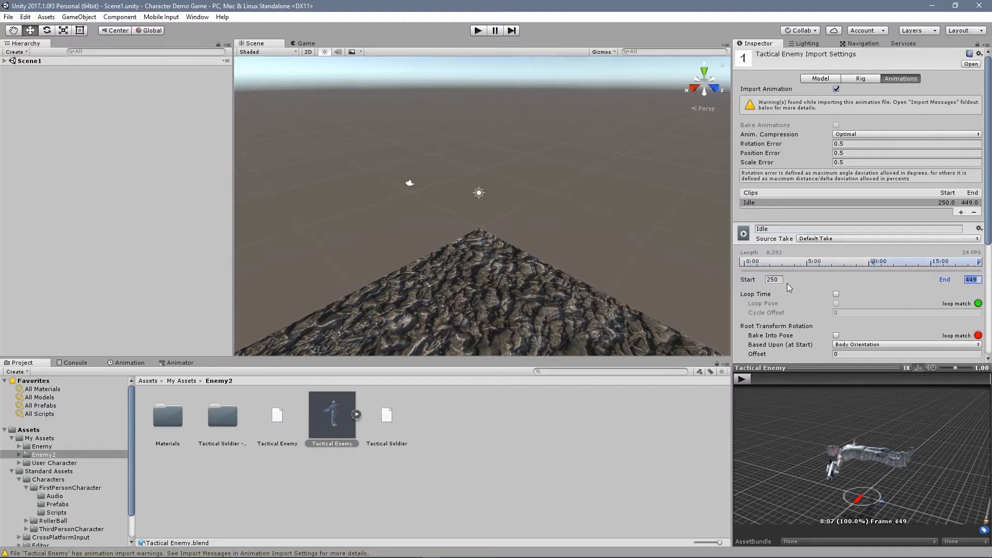
text(350)
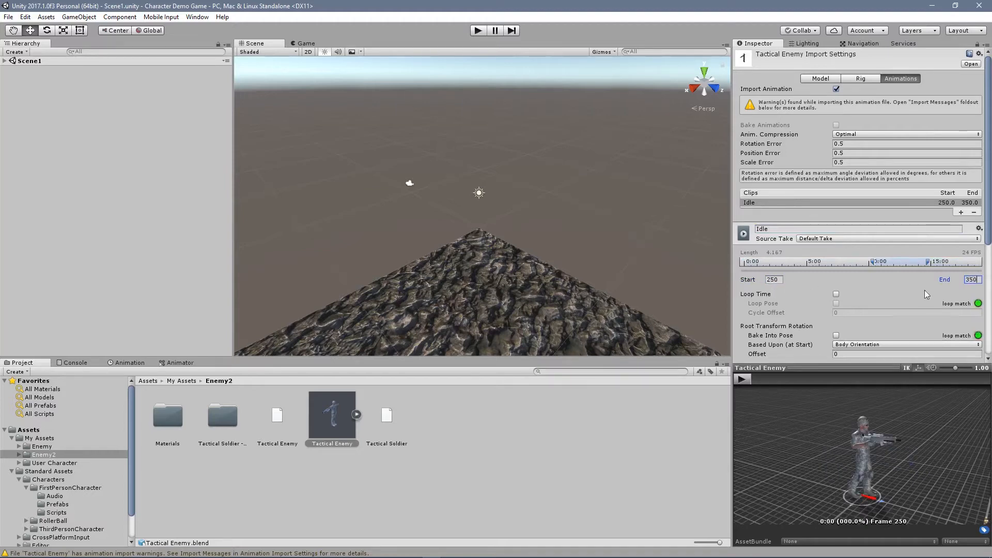
scroll(976, 186, down, 5)
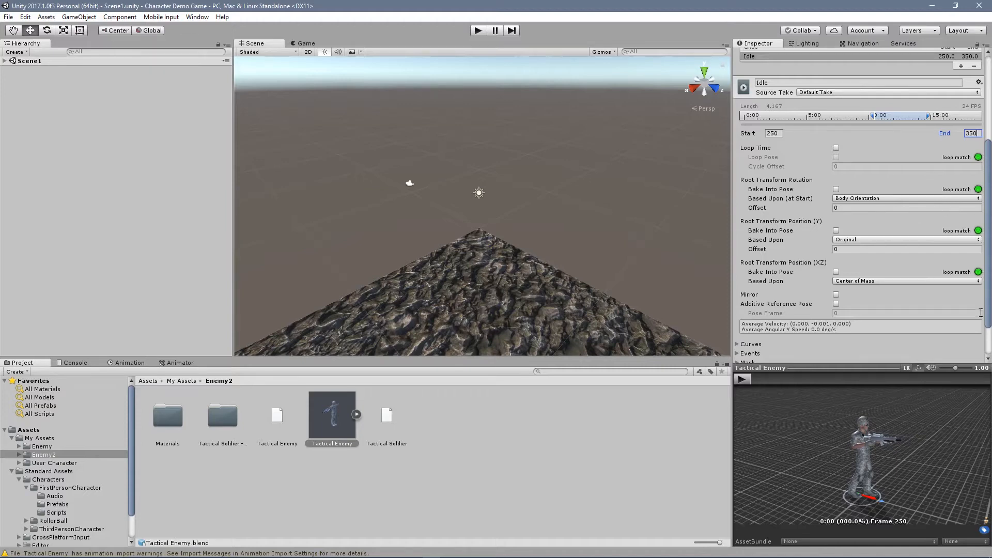
scroll(980, 313, down, 3)
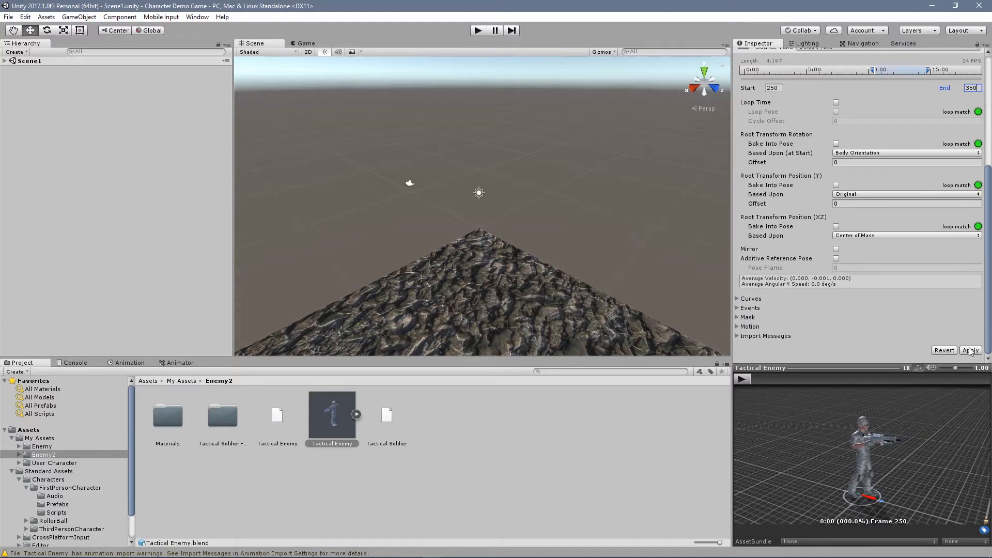
click(969, 351)
key(alt+Tab)
key(Tab)
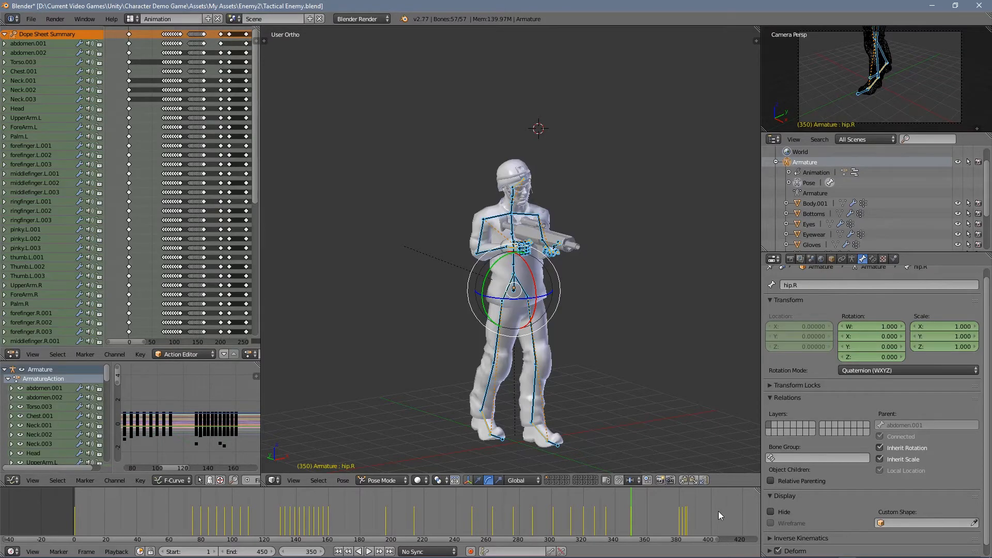
key(super+Tab)
click(775, 356)
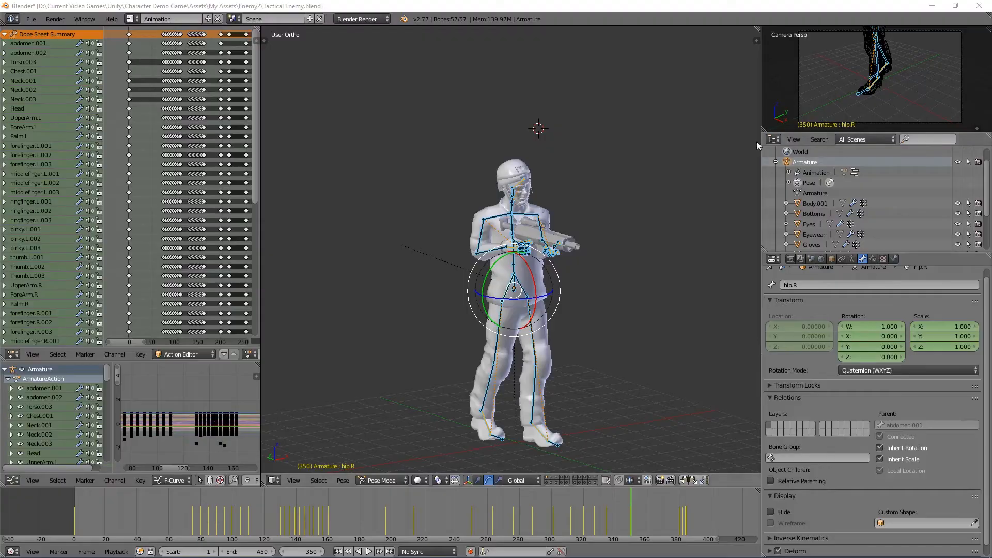
key(super+Tab)
click(748, 271)
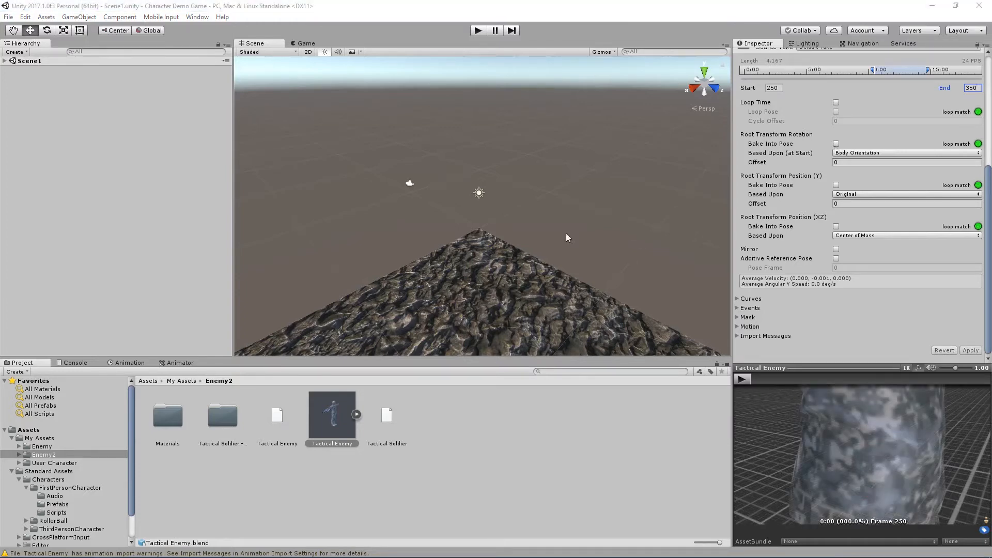
Add a second animation clip to the Tactical Enemy import settings and switch to Blender
scroll(962, 318, up, 6)
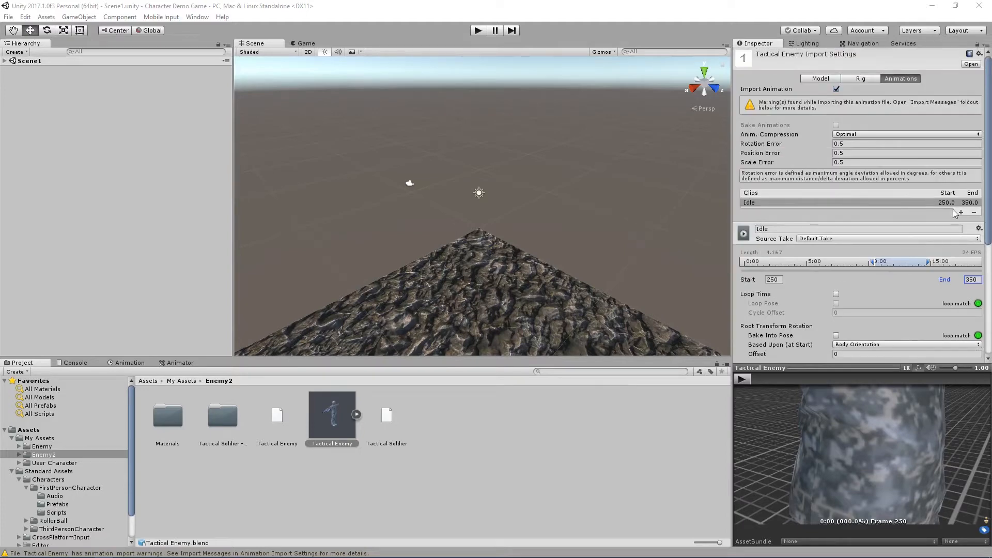
click(960, 212)
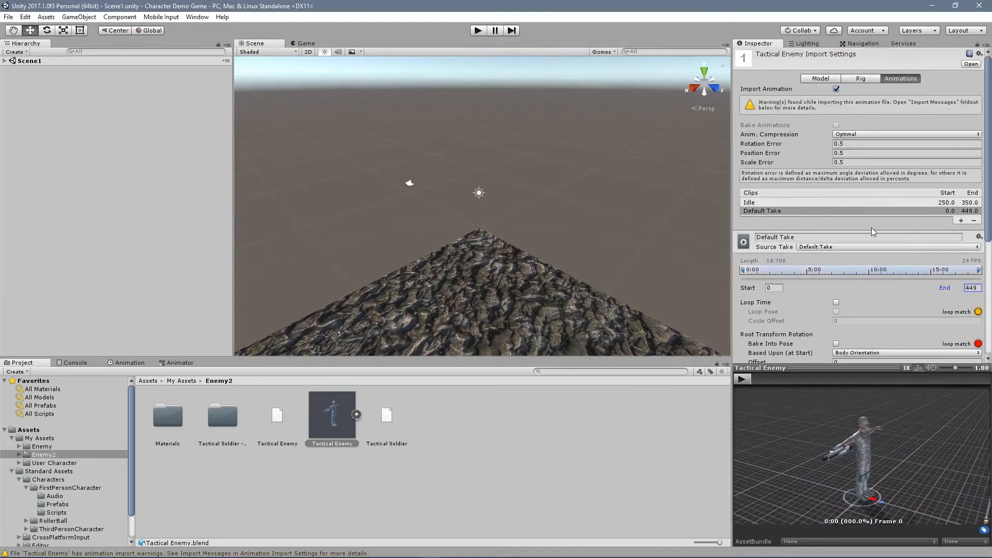
key(alt+Tab)
key(alt+Tab)
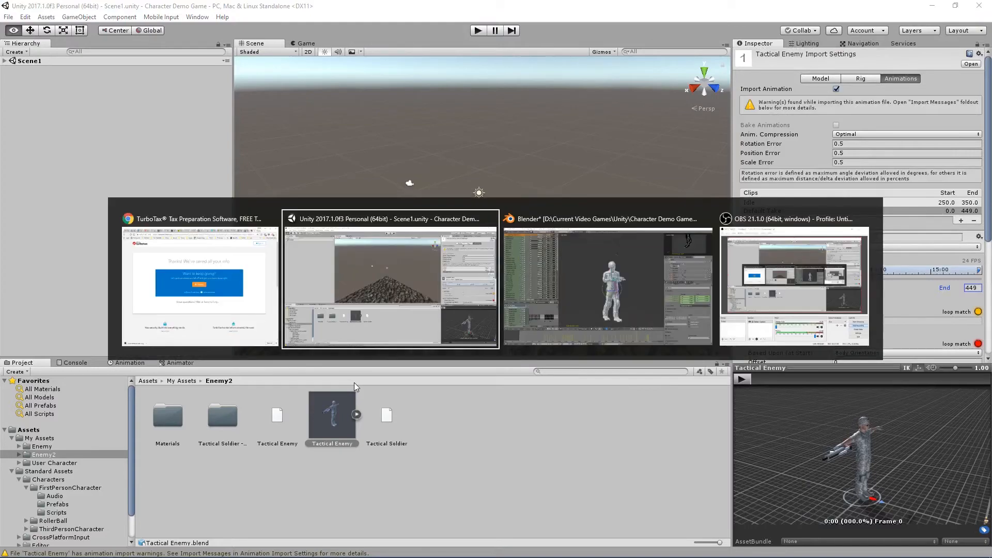
key(alt+Tab)
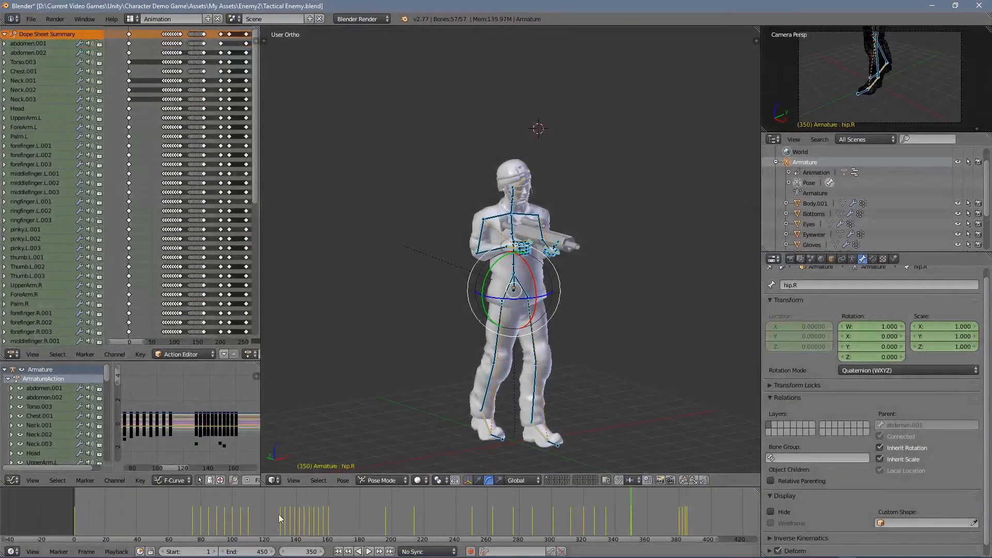
Locate the walking animation's start and end keyframes by moving the current frame to 75 and to 110
click(192, 535)
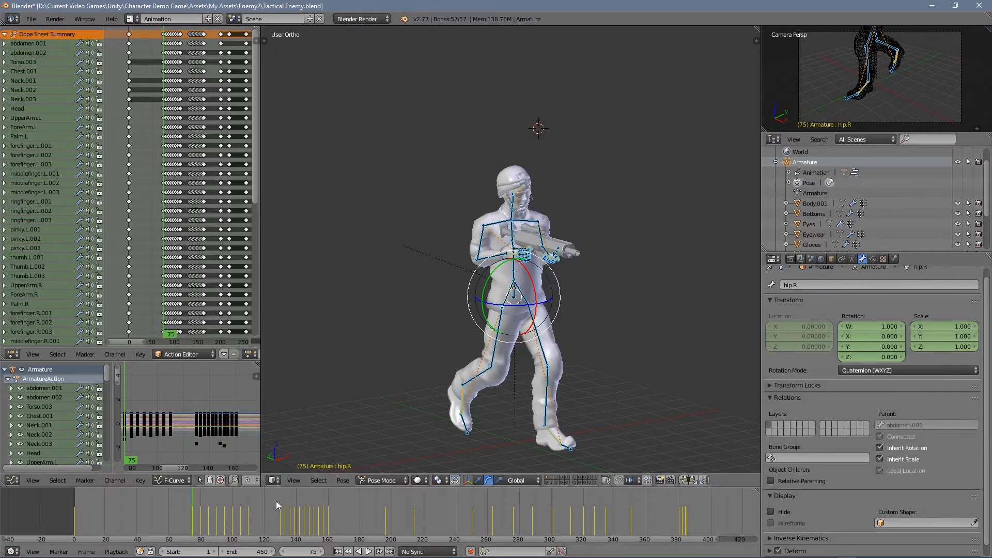
click(256, 525)
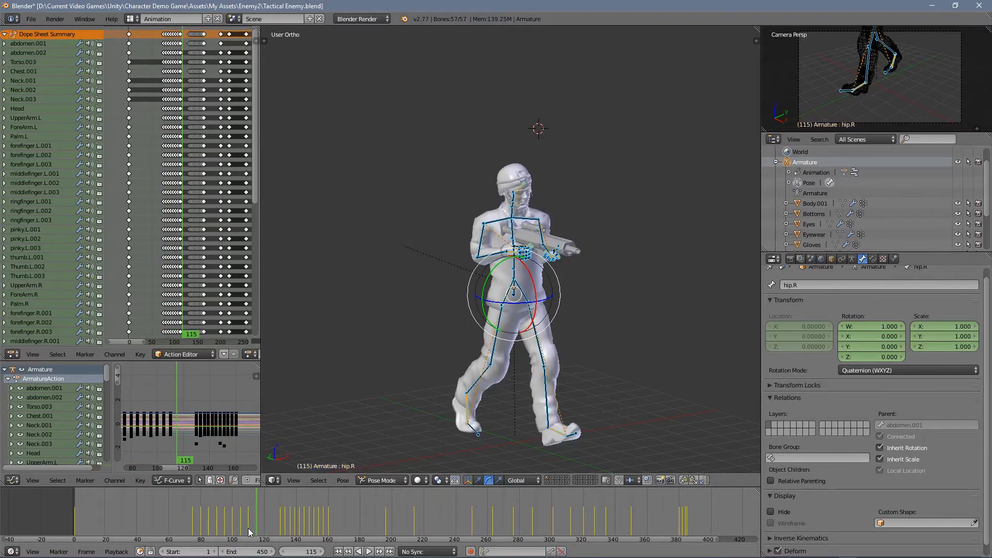
click(248, 528)
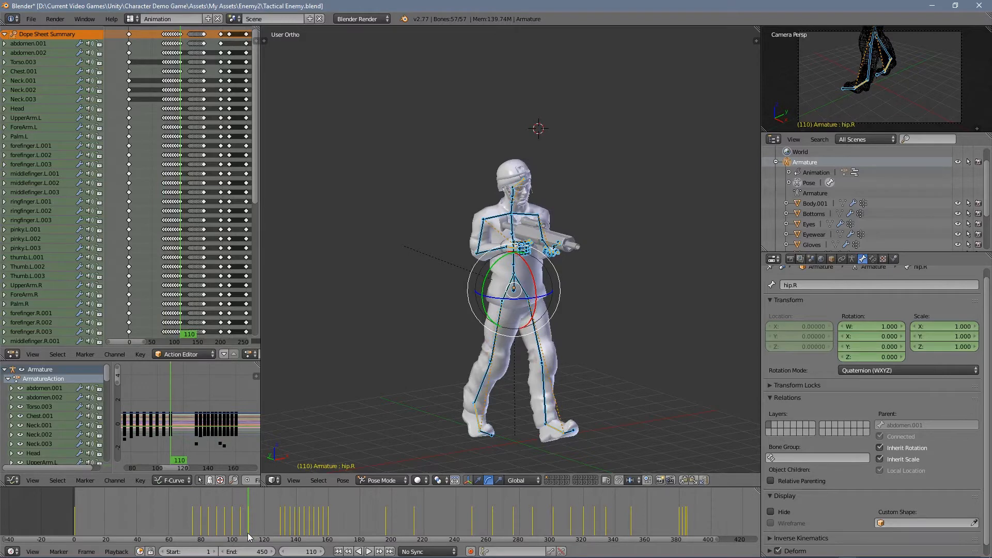
Return to Unity and rename the newly added Default Take clip to Walking
key(super)
key(super)
key(alt+Tab)
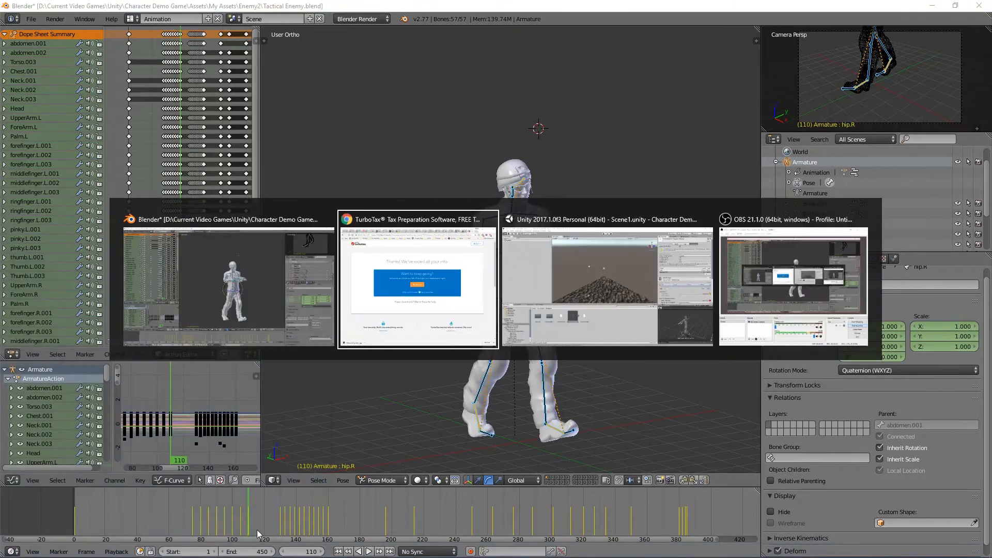
key(alt+Tab)
key(alt+Tab)
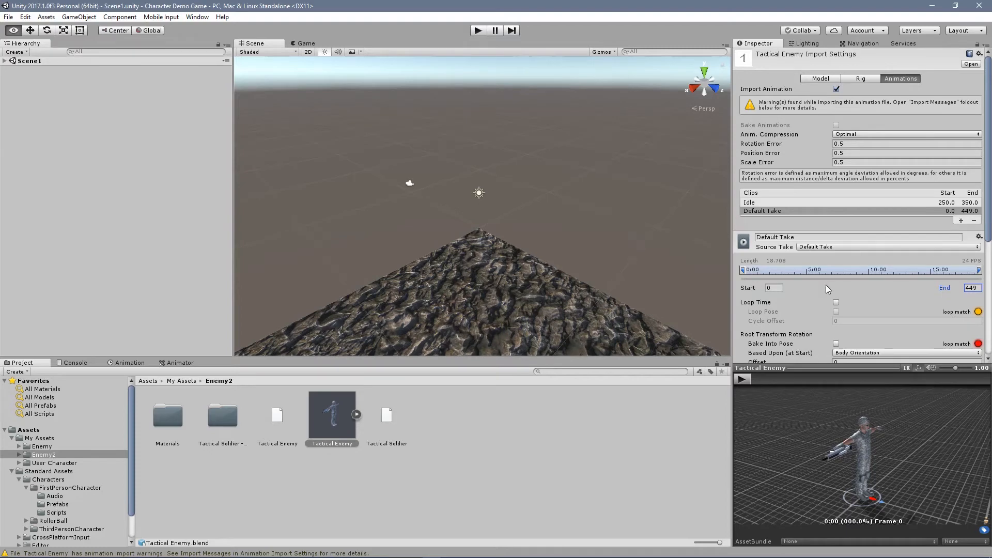
click(809, 237)
text(lking)
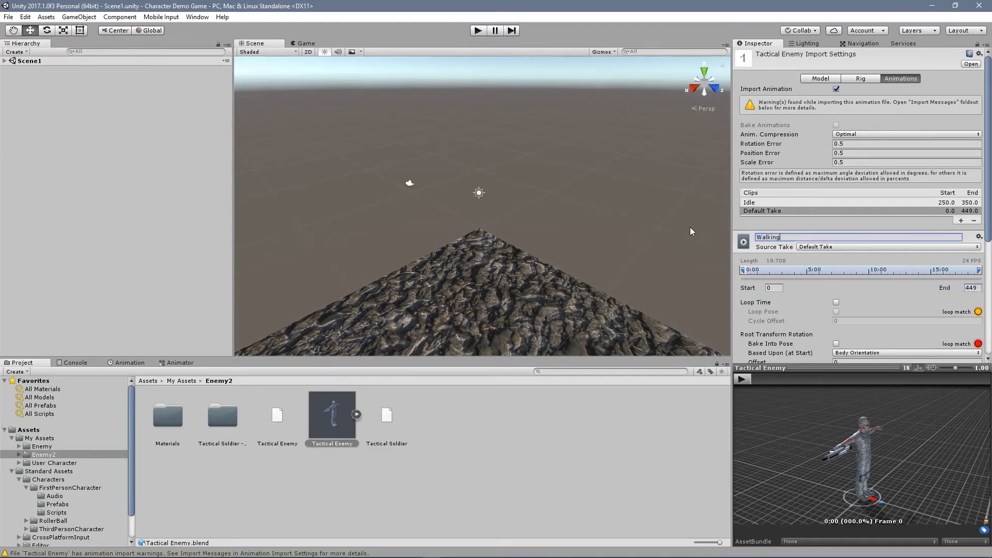
key(Tab)
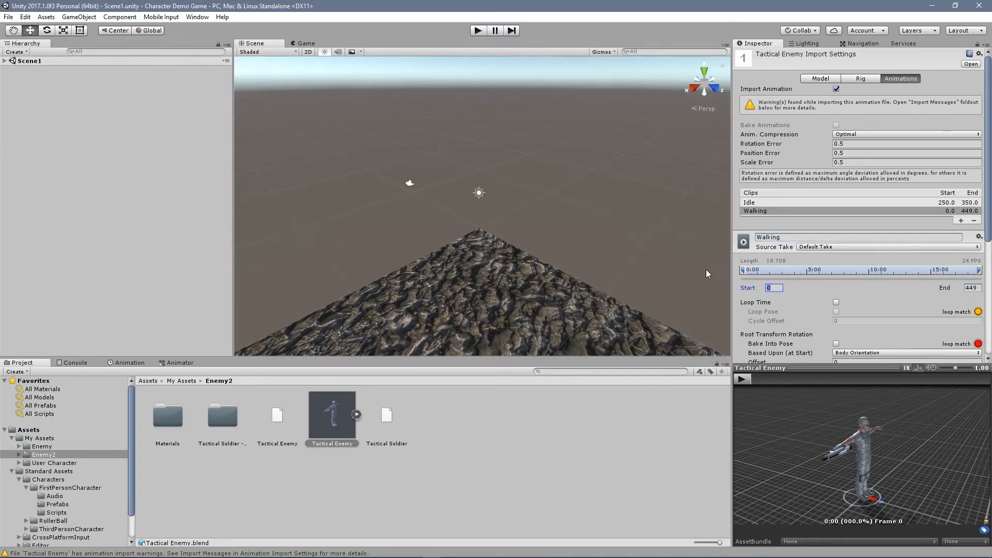
Set the Walking clip's start frame to 75 and end frame to 110, and apply the import settings
text(75)
key(Tab)
text(11)
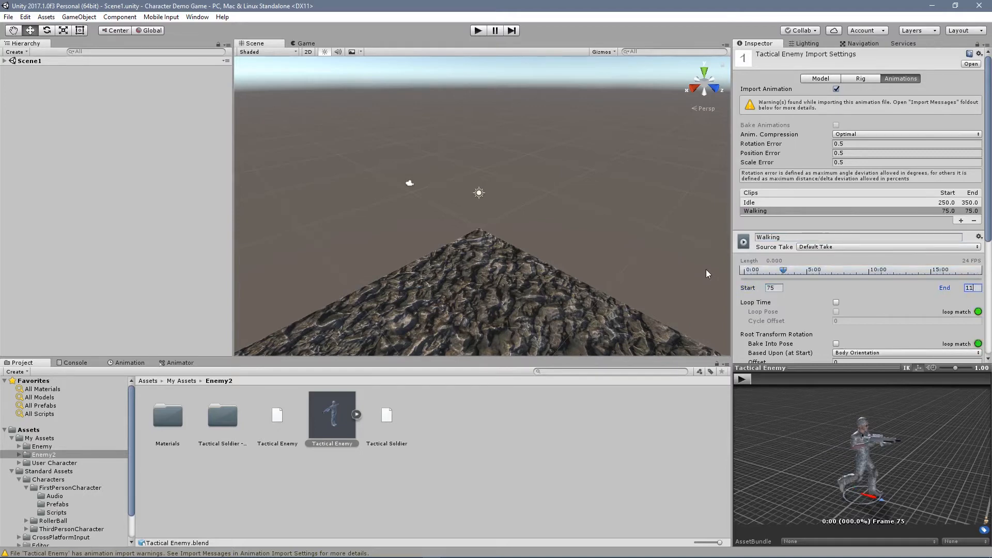
text(0)
scroll(947, 286, down, 5)
scroll(946, 286, down, 1)
scroll(947, 286, up, 5)
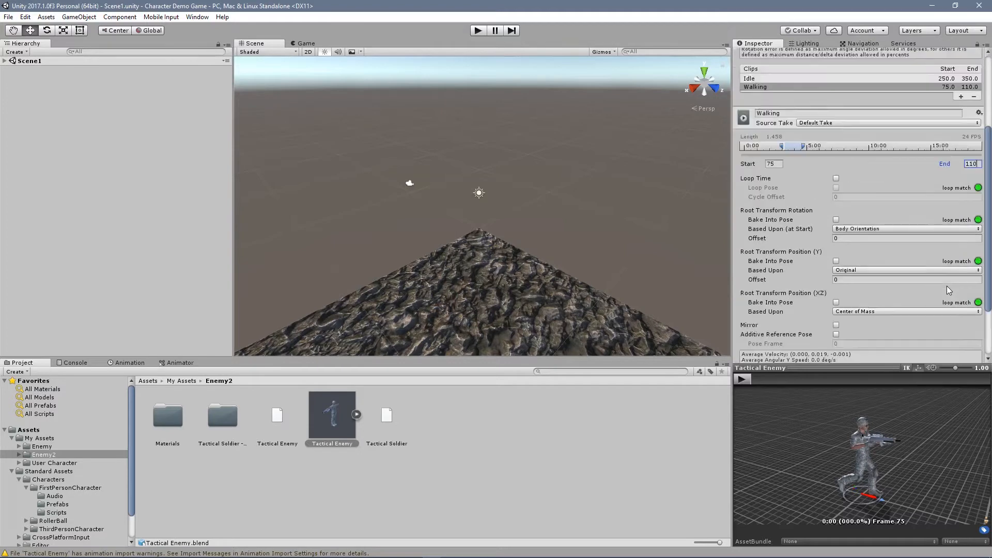
scroll(946, 286, down, 6)
click(971, 351)
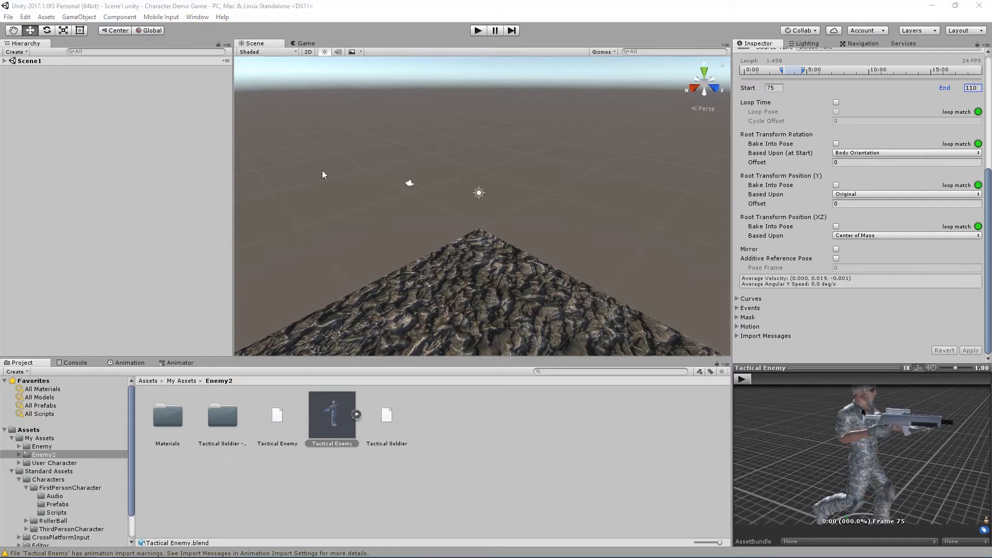
Add a third animation clip, and in Blender locate the running animation's keyframes at frames 130 and 160
scroll(866, 262, up, 5)
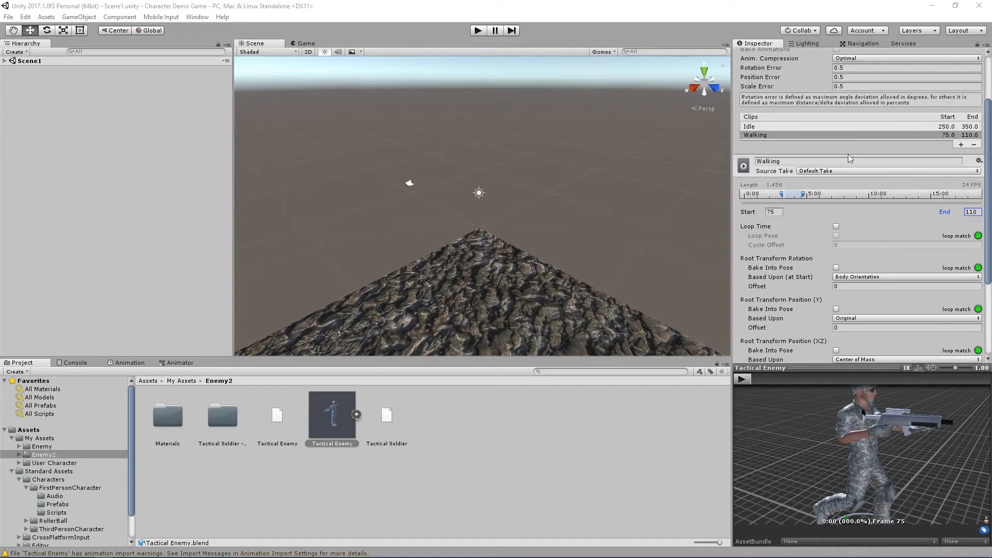
click(960, 145)
key(alt+Tab)
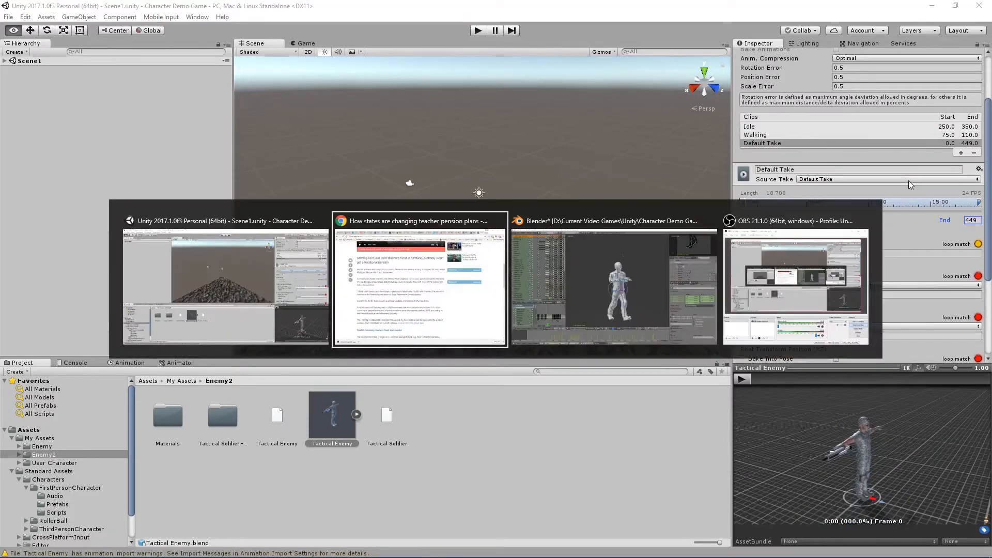
key(alt+Tab)
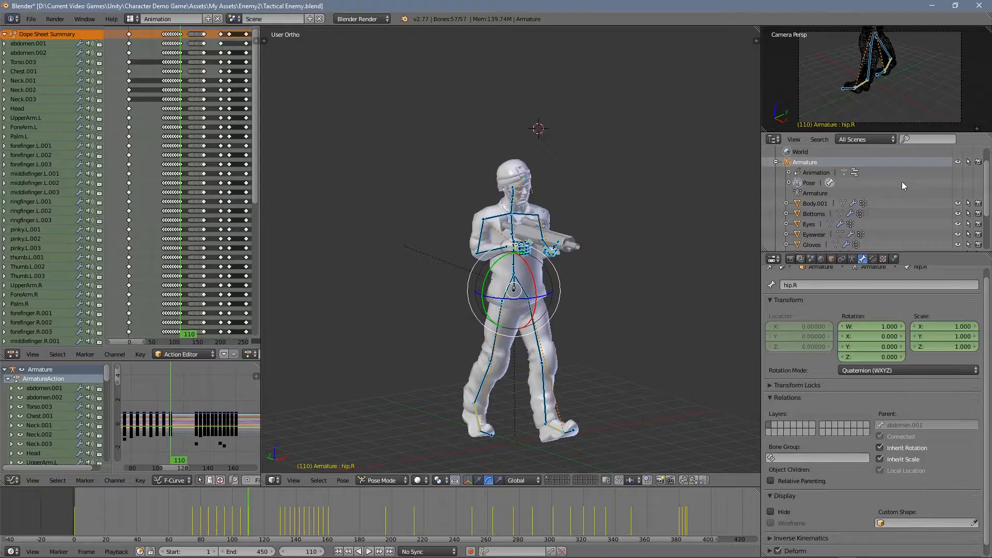
click(280, 526)
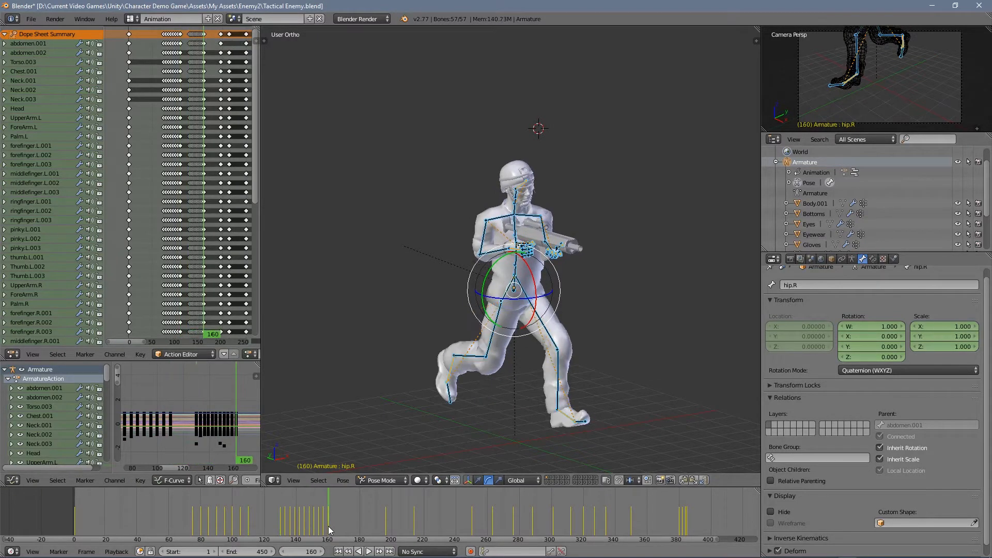
Return to Unity and try to rename the third clip to Running
key(alt+Tab)
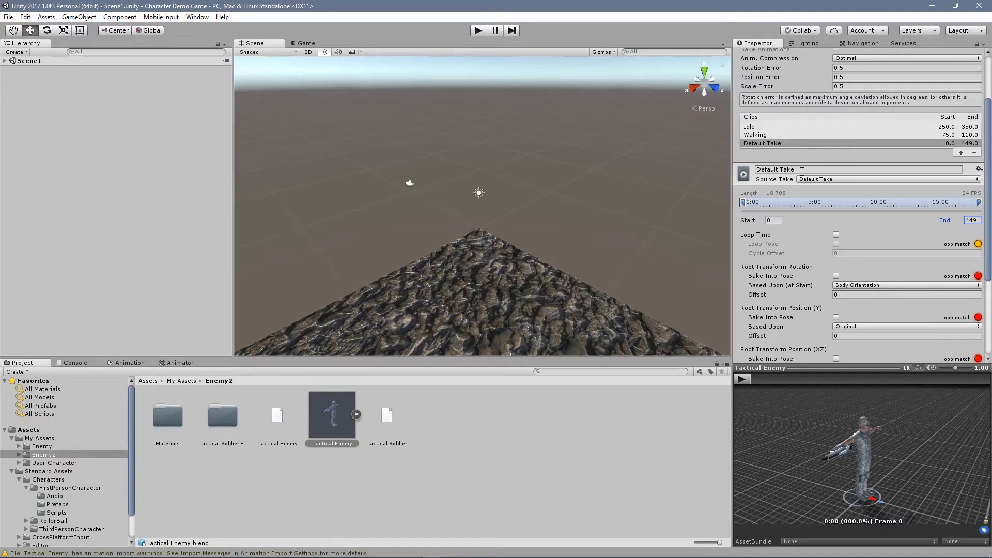
click(801, 169)
text(Running)
Switch to Blender and recheck the running animation's start and end poses at frames 130 and 160
key(alt+Tab)
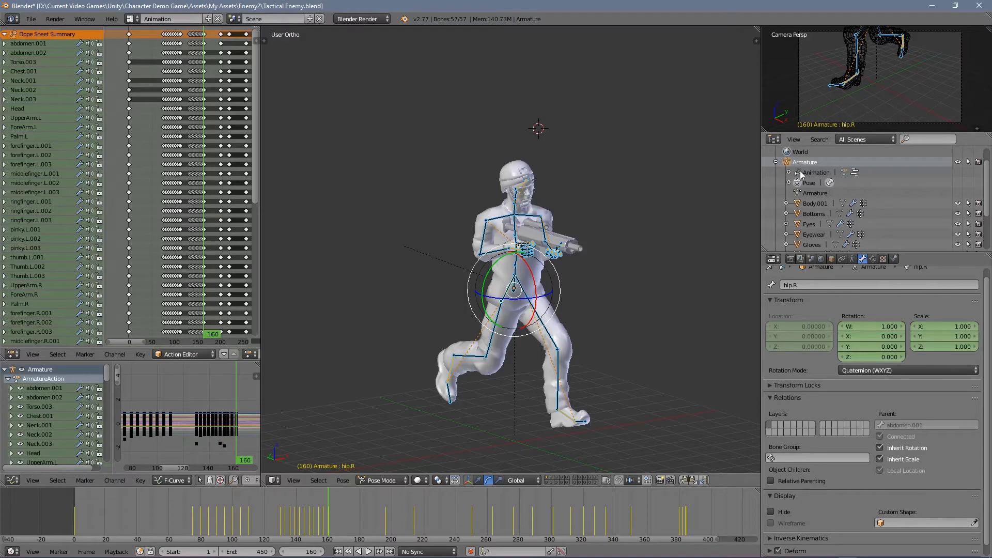
click(281, 537)
click(327, 527)
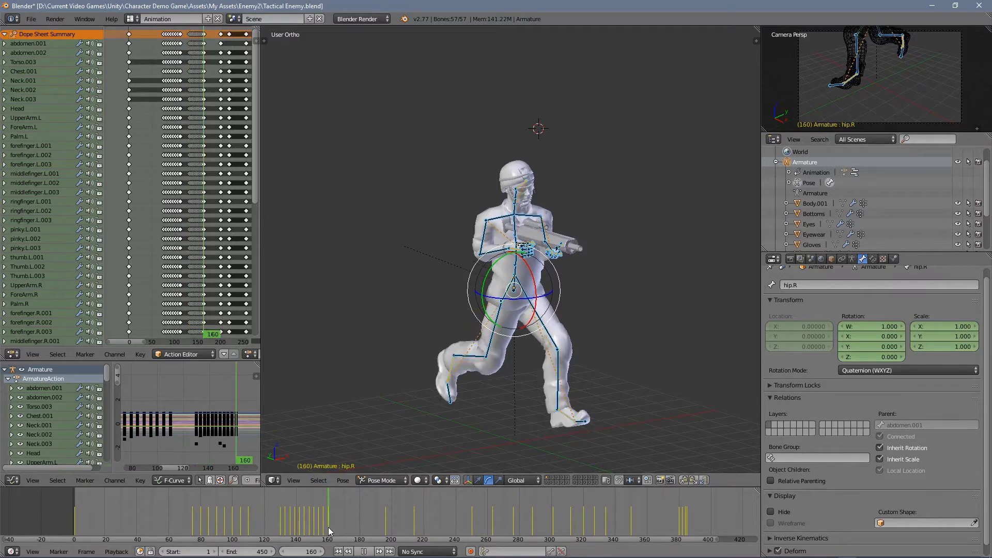
Return to Unity and rename the third clip, Default Take, to Enemy2Running
key(alt+Tab)
click(805, 170)
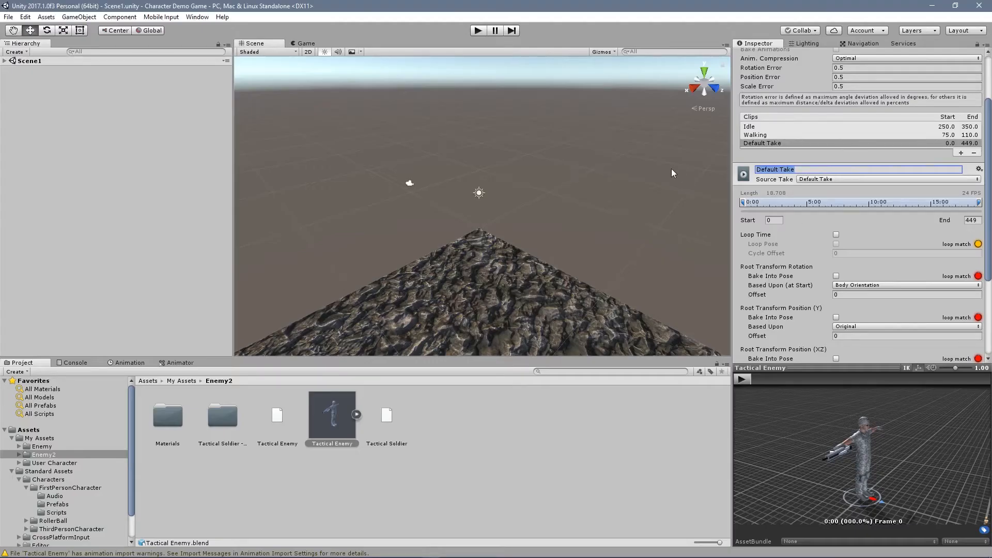
text(Enemy2Running)
key(Tab)
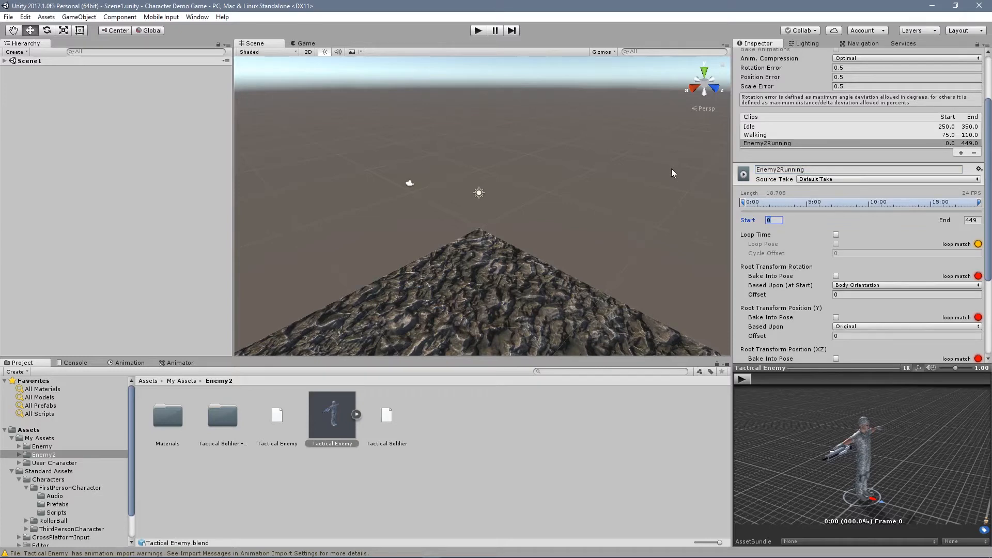
Set the Enemy2Running clip's start frame to 130 and end frame to 160
text(130)
key(Tab)
text(160)
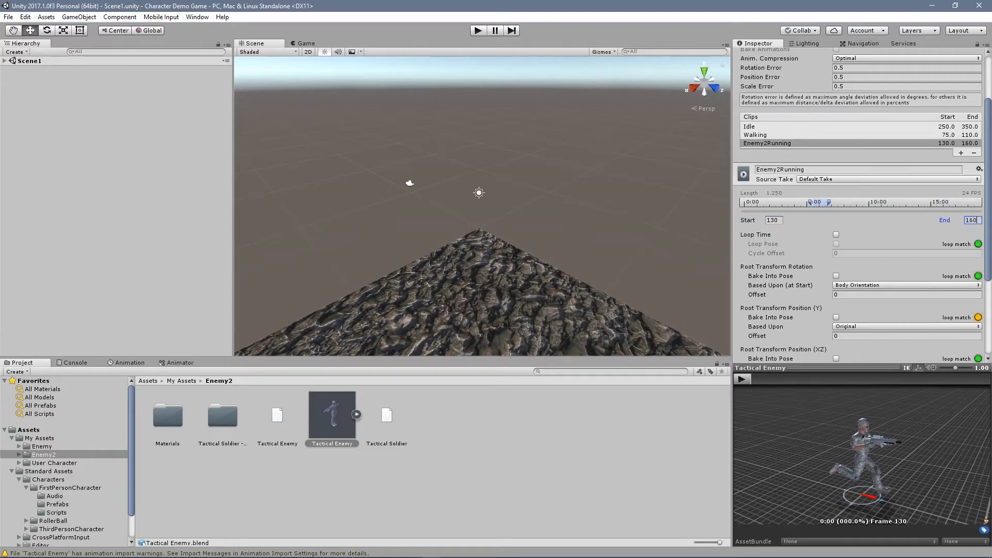
scroll(960, 268, down, 3)
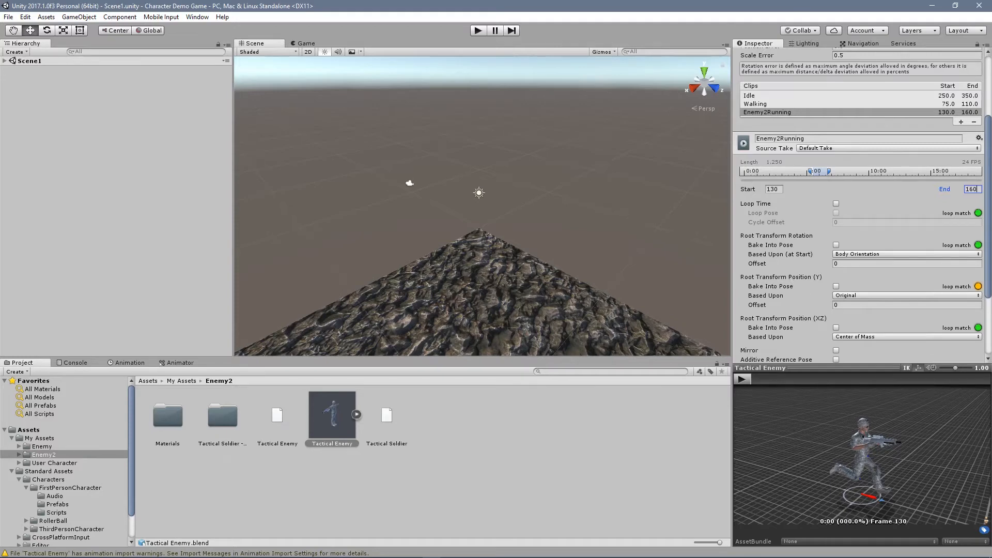
scroll(981, 274, down, 3)
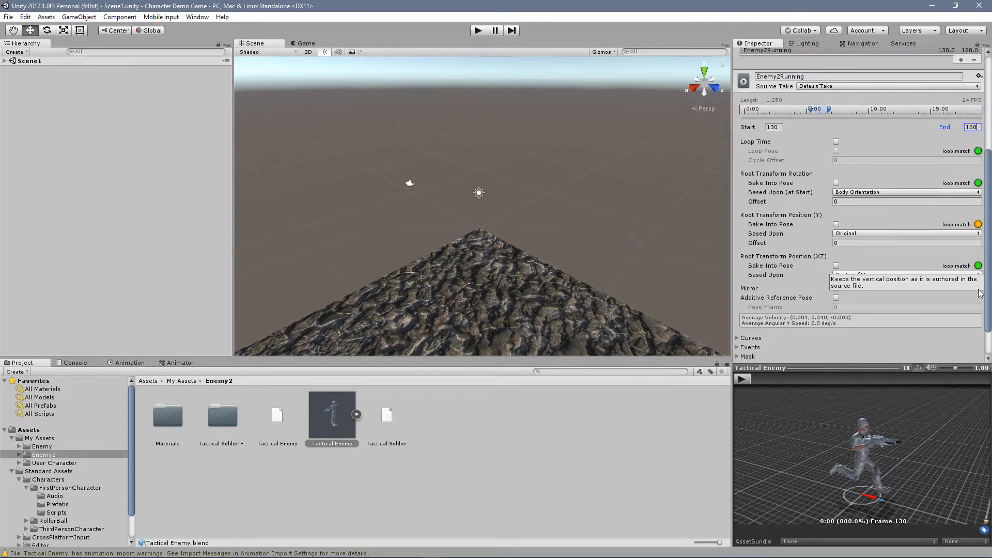
scroll(981, 292, down, 2)
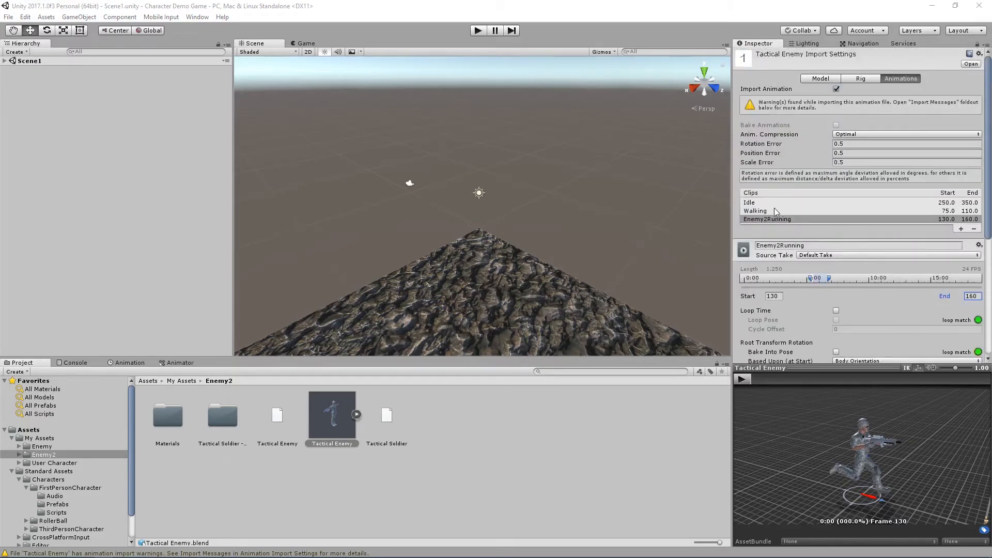
Rename the Walking clip to Enemy2Walking
click(768, 209)
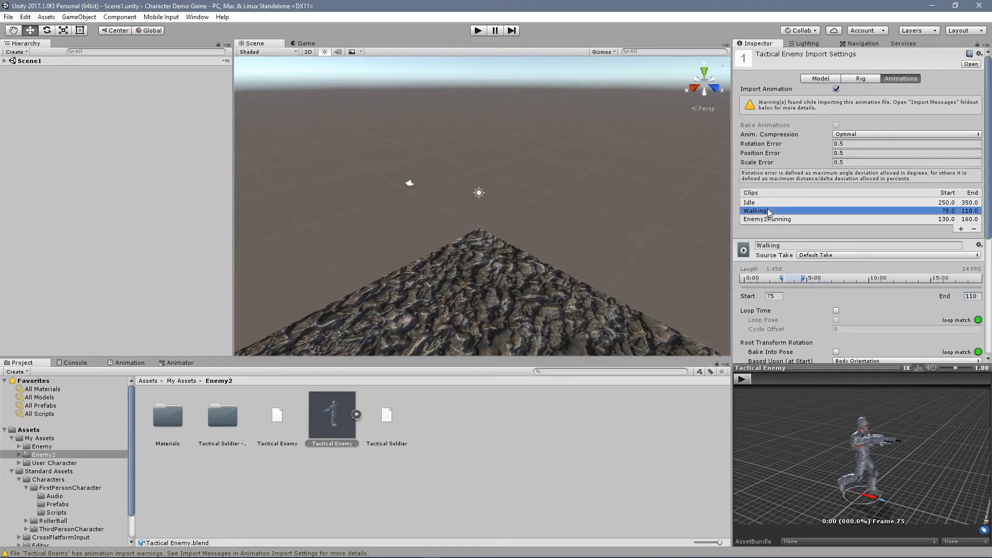
click(758, 245)
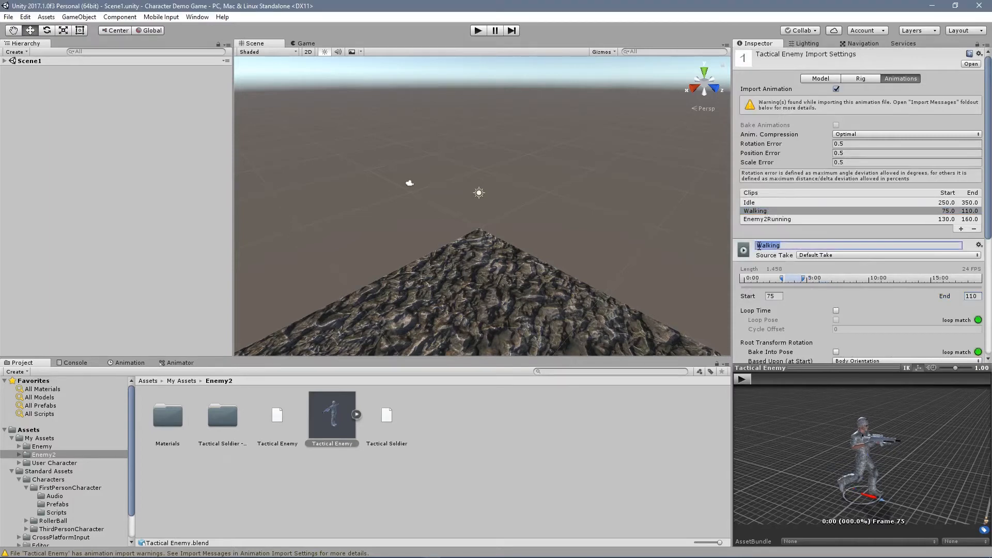
click(757, 246)
text(Enemy2)
key(Return)
scroll(897, 256, down, 3)
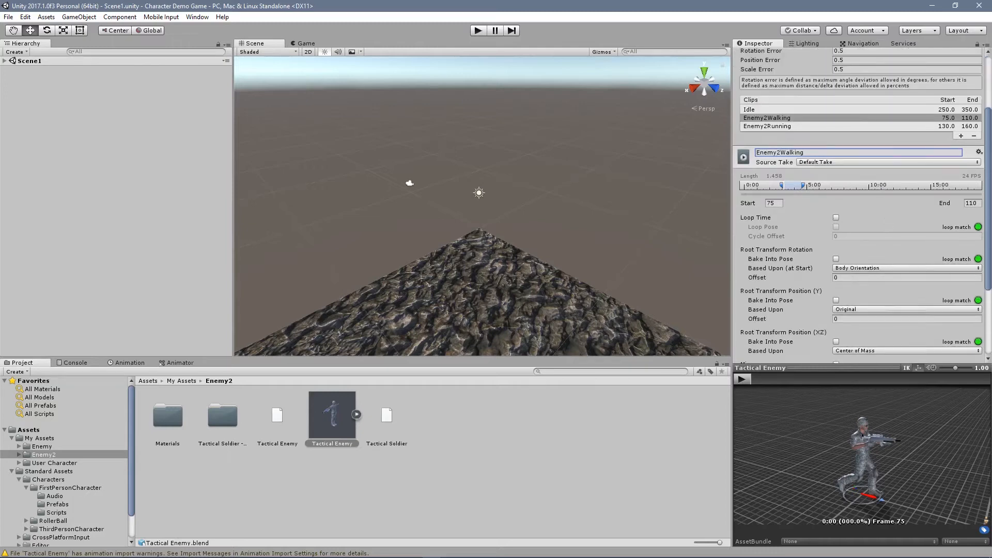
scroll(961, 292, down, 4)
Rename the Idle clip to Enemy2Idle
scroll(954, 306, up, 5)
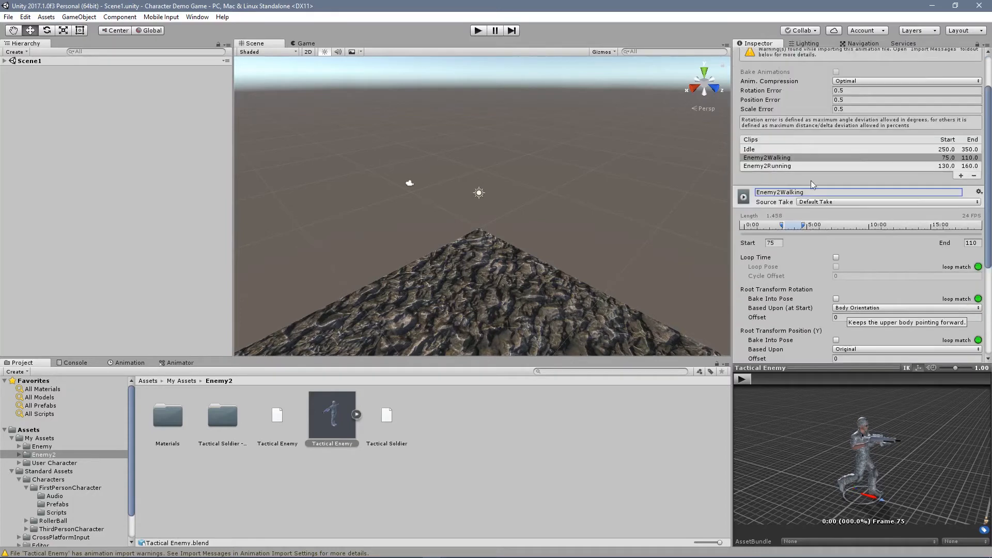
click(777, 149)
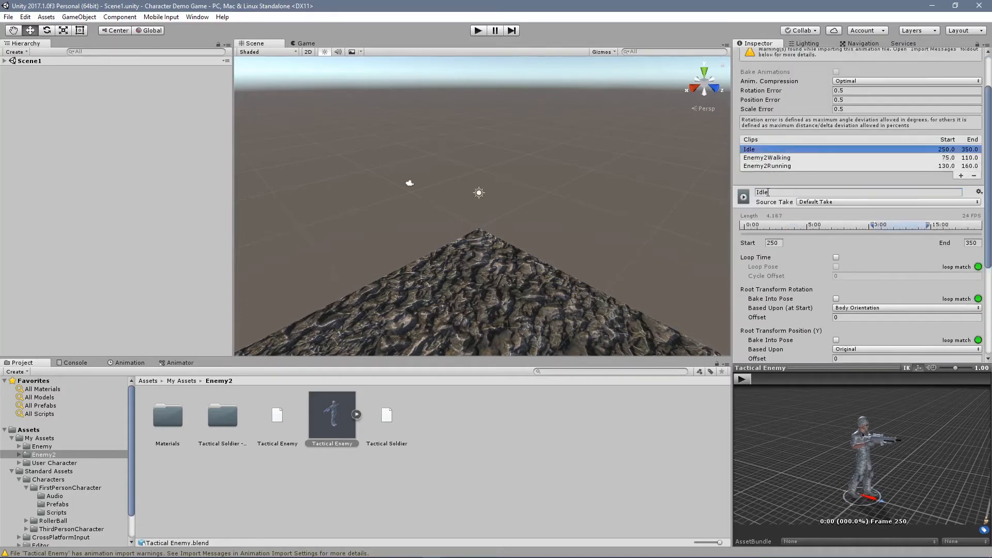
click(757, 193)
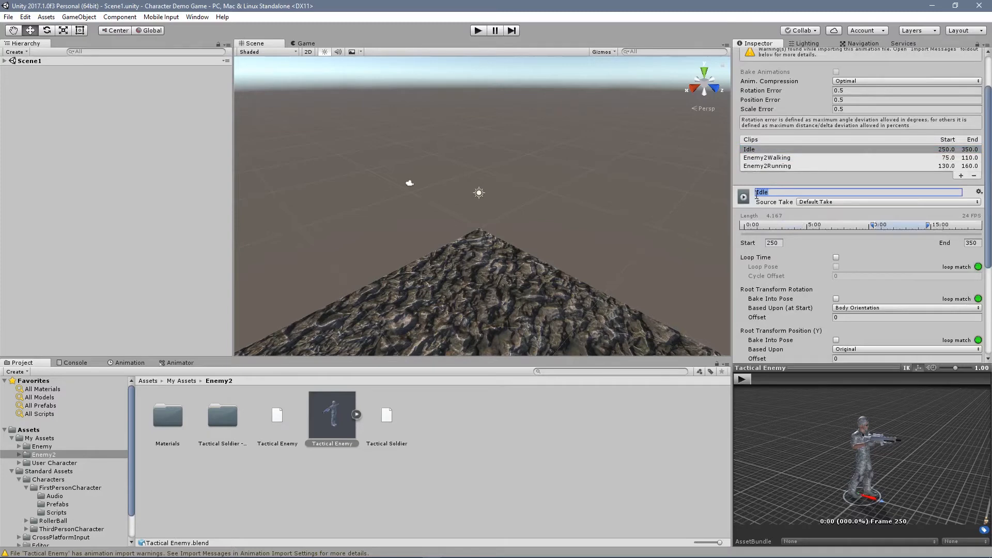
click(756, 194)
text(Enemy2)
key(Return)
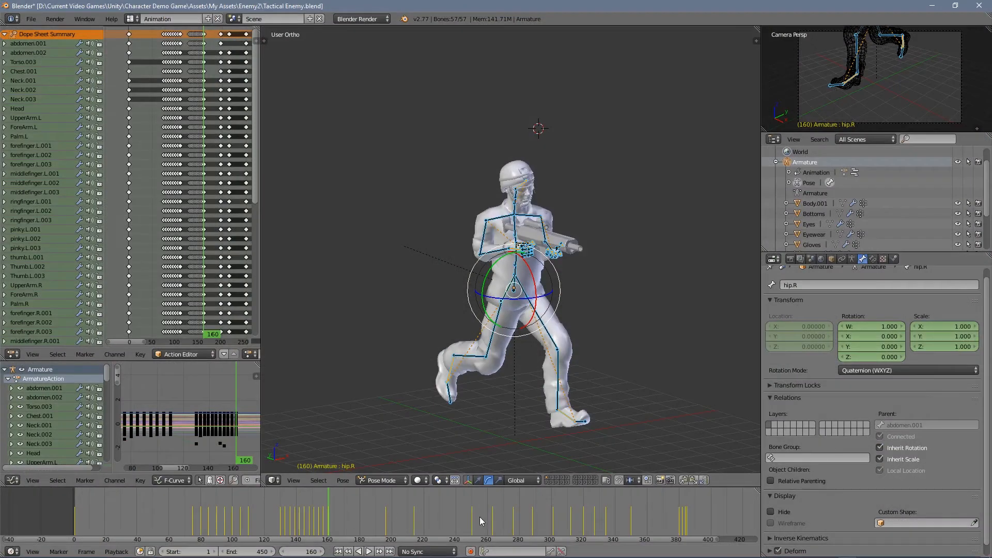
Switch to Blender and check the dying animation's start and end poses at frames 380 and 385
click(679, 528)
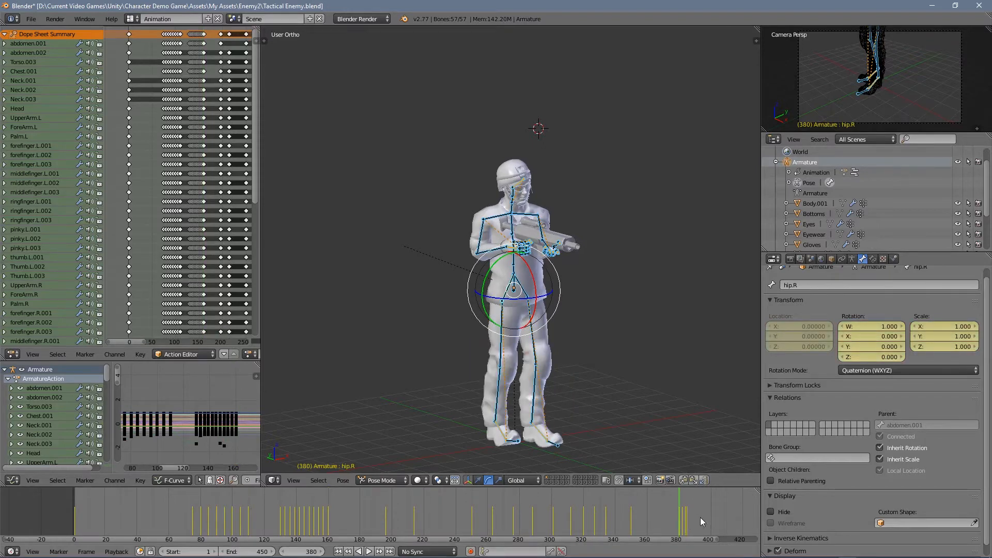
scroll(689, 528, up, 2)
scroll(688, 530, up, 3)
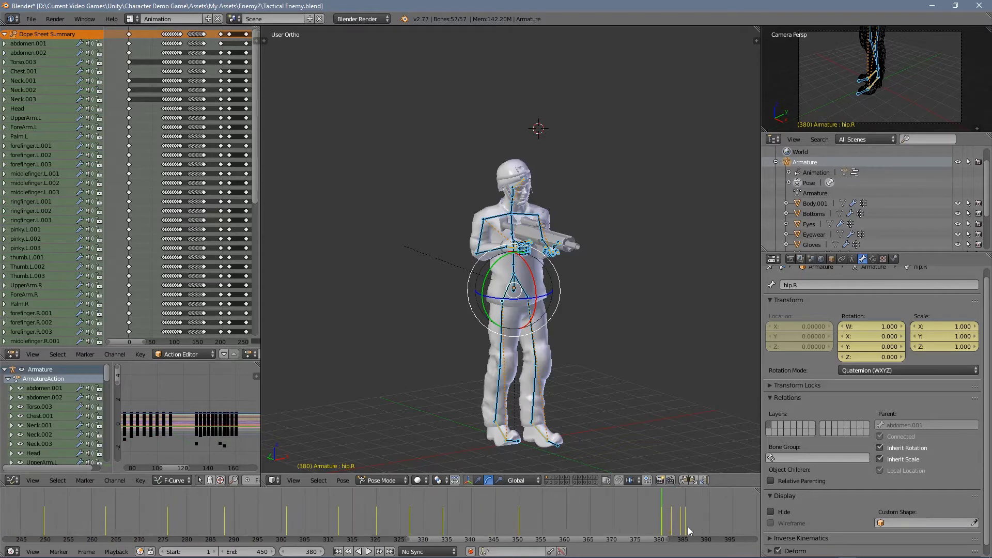
click(687, 535)
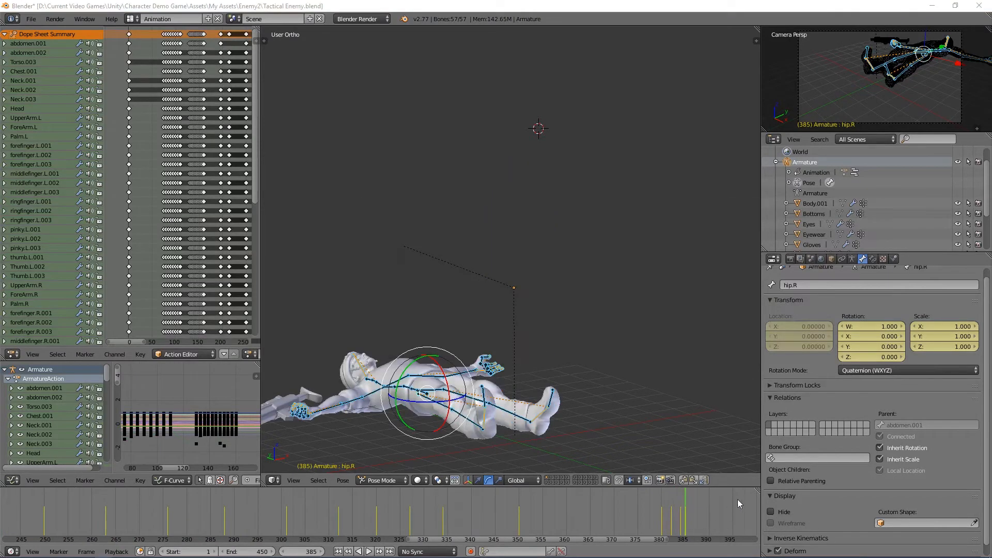
Return to Unity and add a fourth animation clip named Enemy2Dying
key(alt+Tab)
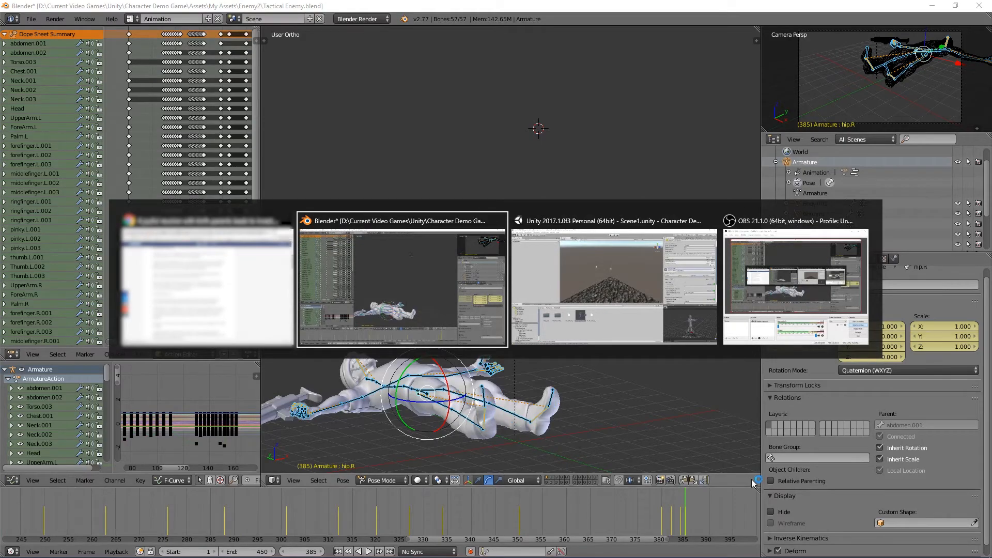
key(alt+Tab)
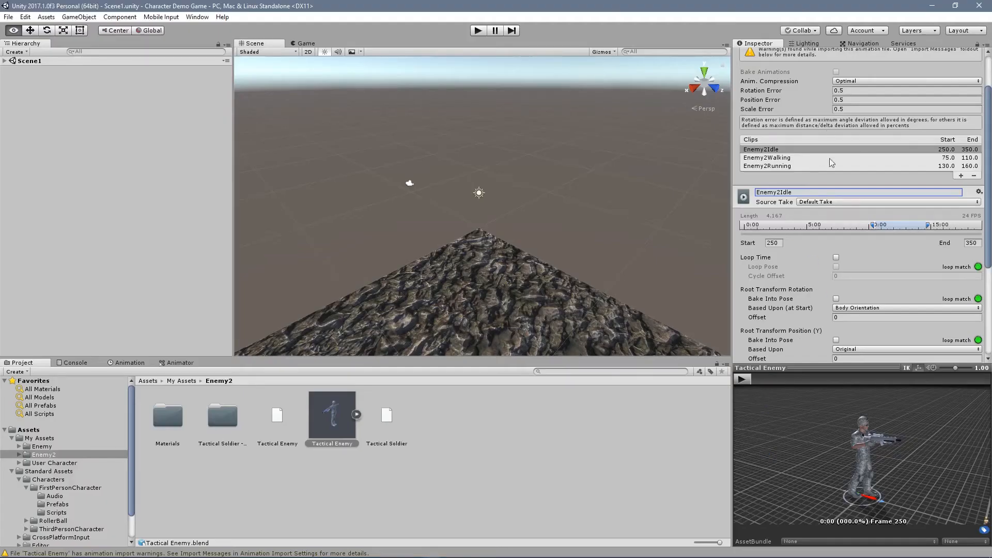
click(961, 175)
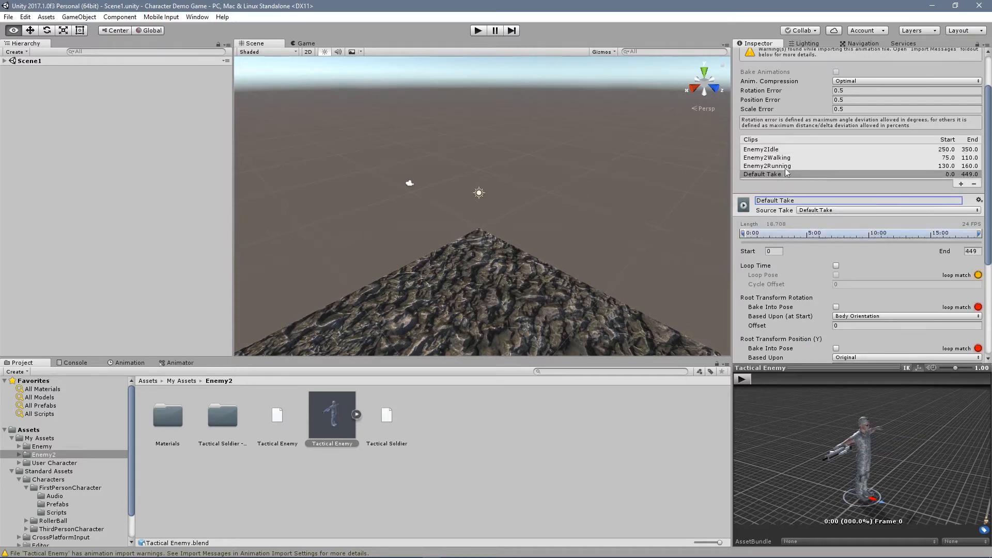
click(781, 200)
text(Enemy2Dying)
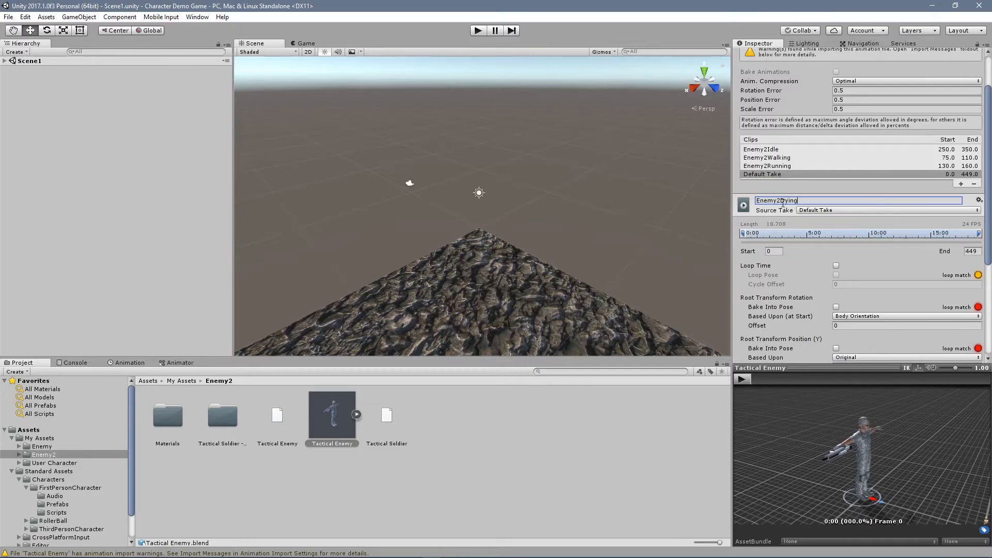
Set the Enemy2Dying clip's start frame to 380 and end frame to 385, and apply the import settings
click(778, 251)
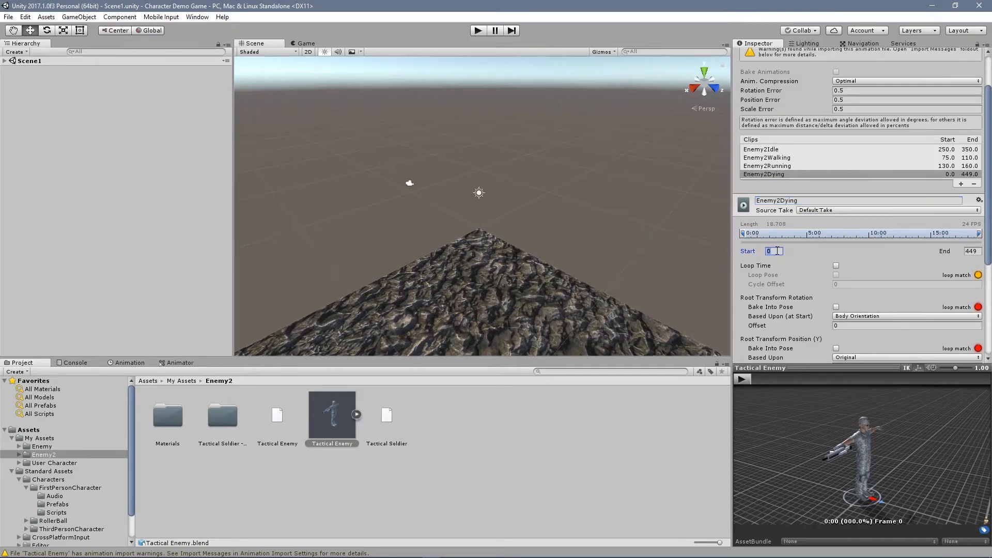
text(380)
key(Tab)
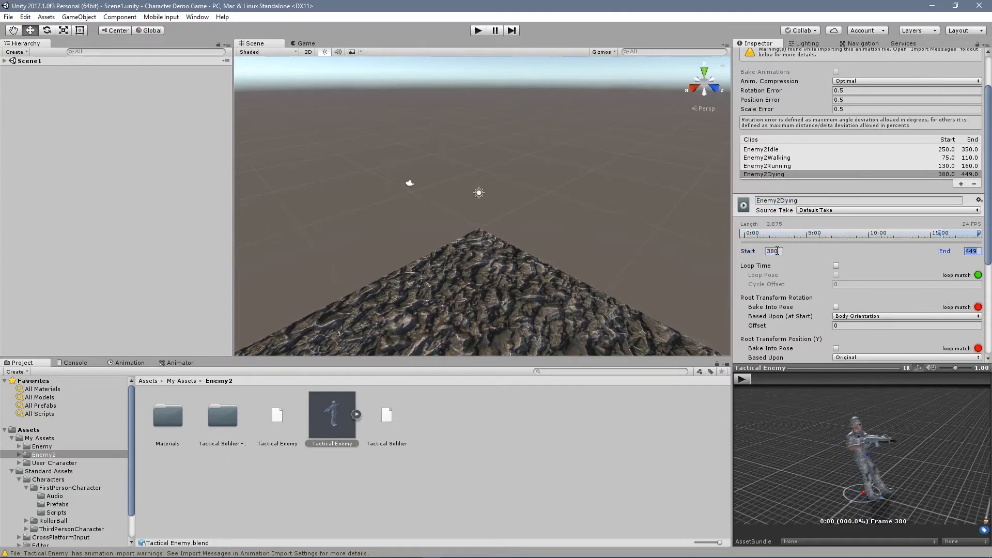
text(385)
scroll(971, 279, down, 5)
scroll(979, 305, down, 2)
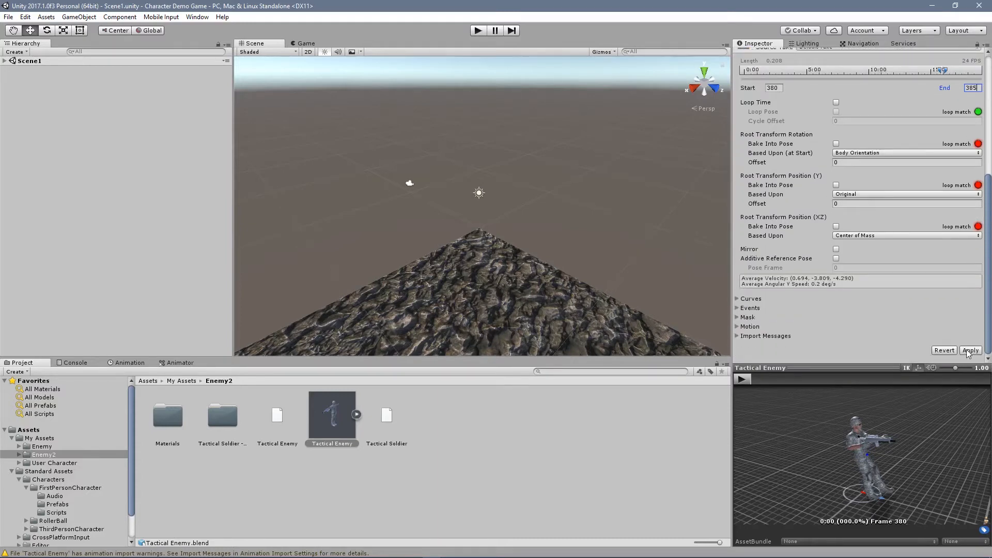
click(969, 351)
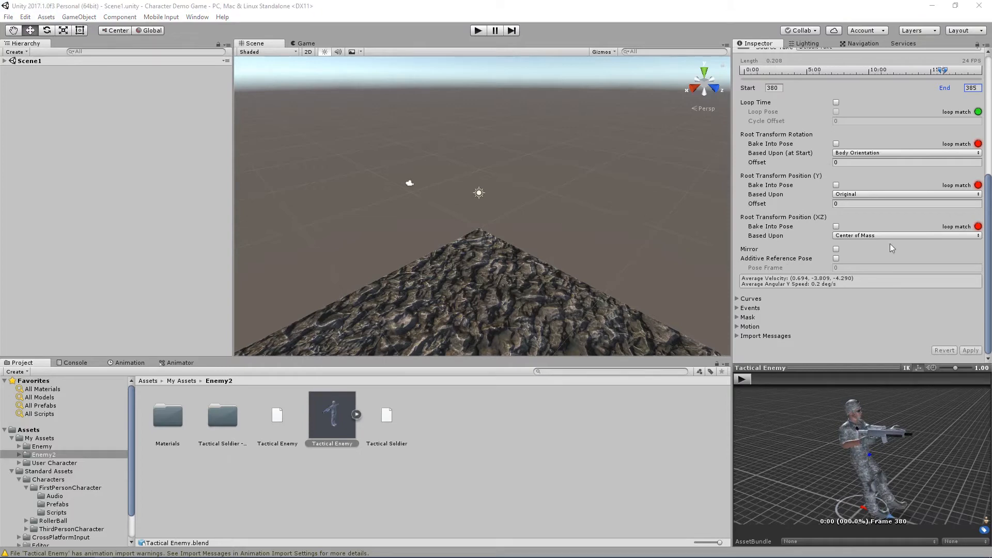
Expand Scene1's objects and focus the Scene view on the FPSController, with the surrounding terrain in view
scroll(946, 279, up, 8)
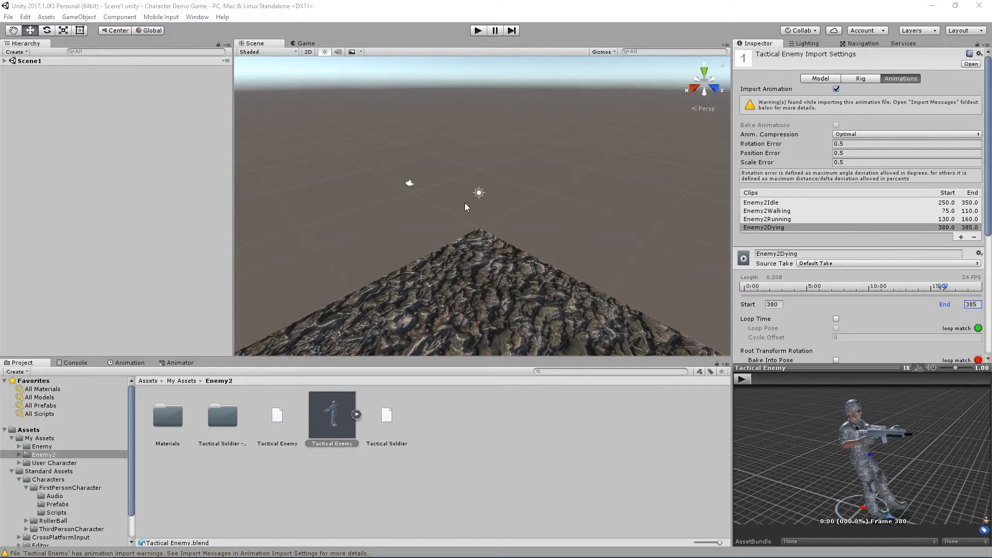
scroll(464, 203, down, 1)
scroll(471, 293, down, 3)
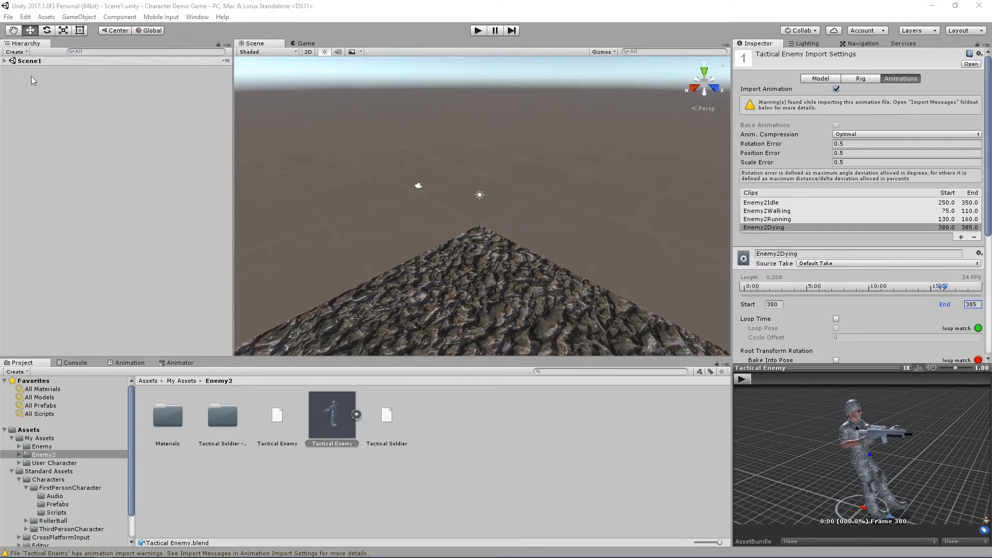
click(4, 62)
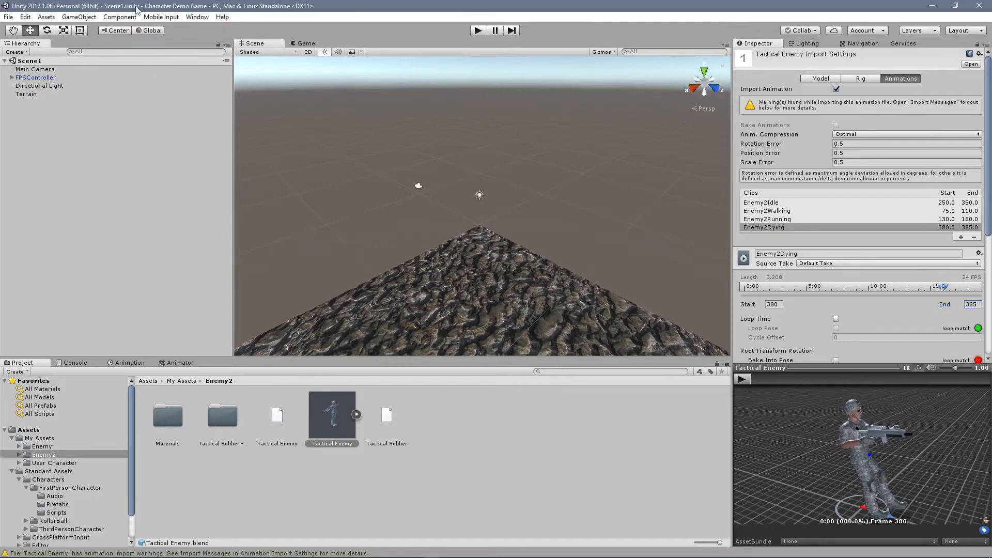
click(42, 78)
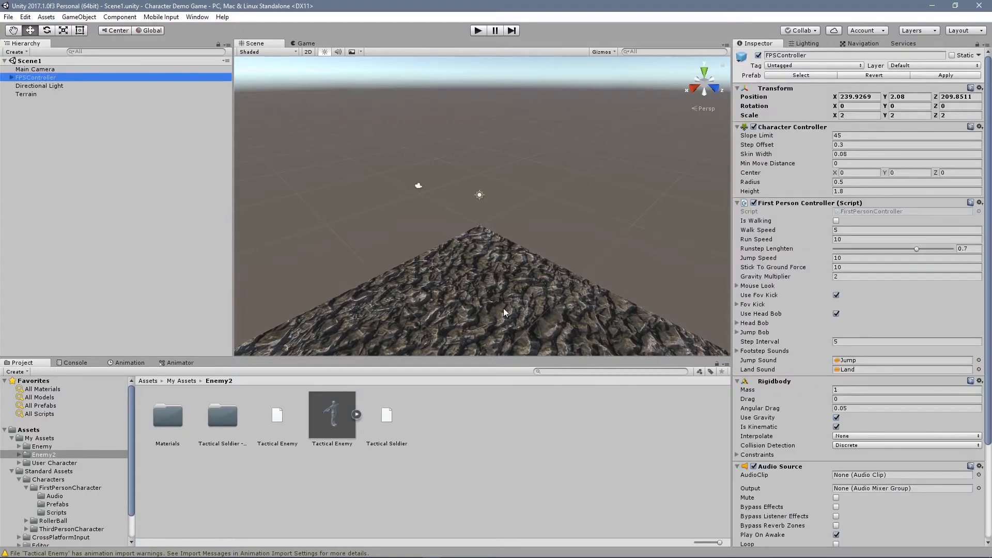
key(f)
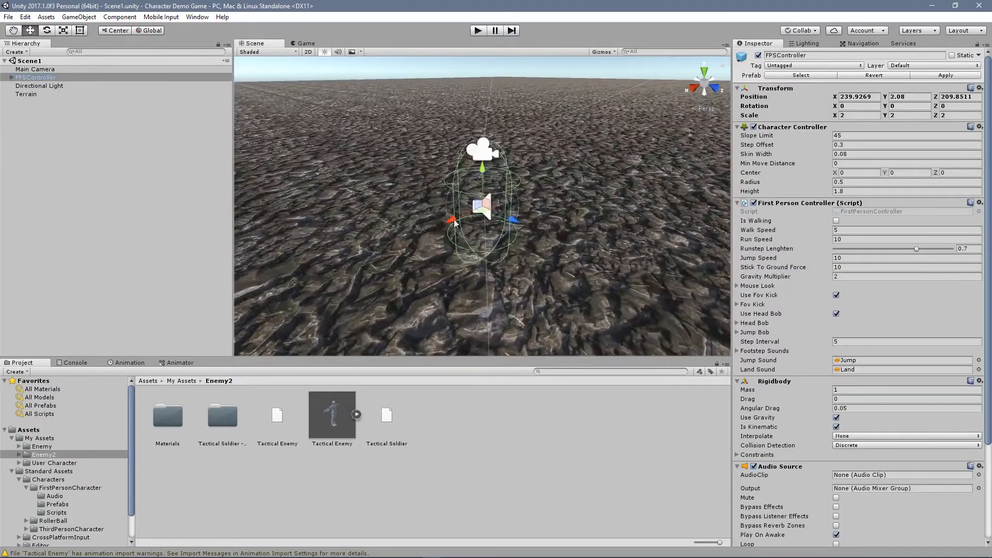
scroll(520, 222, down, 20)
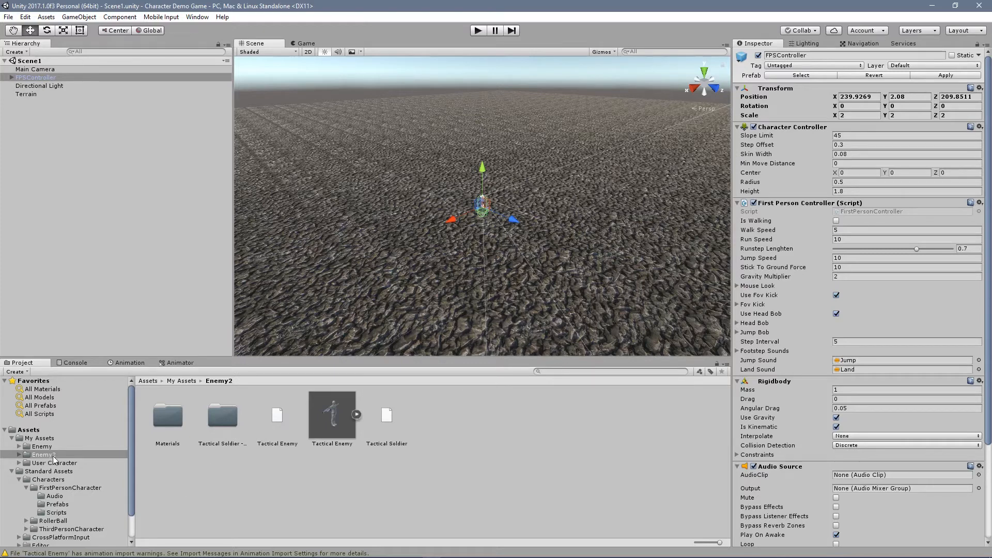
Create a prefab named Enemy2Prefab in the Enemy2 folder
right_click(513, 420)
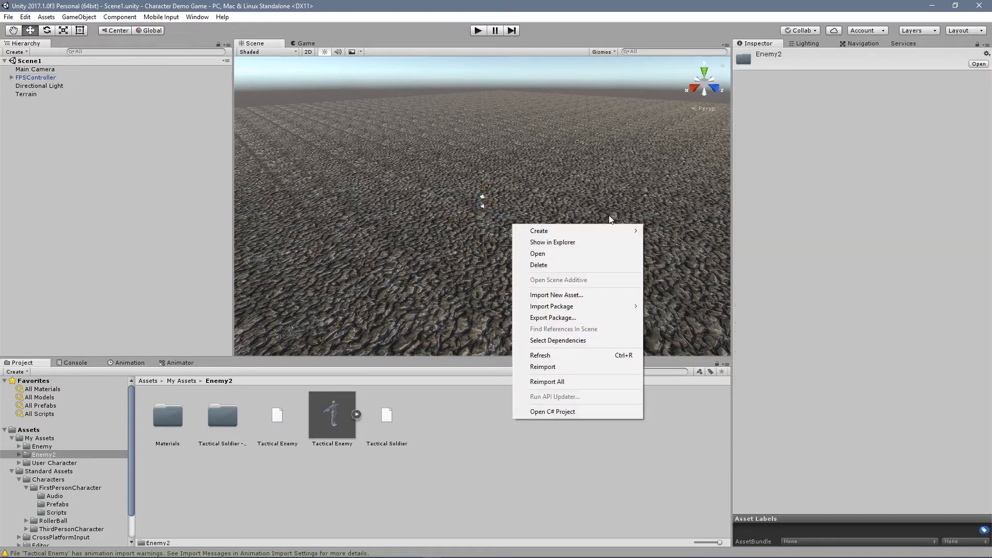
mouse_move(599, 231)
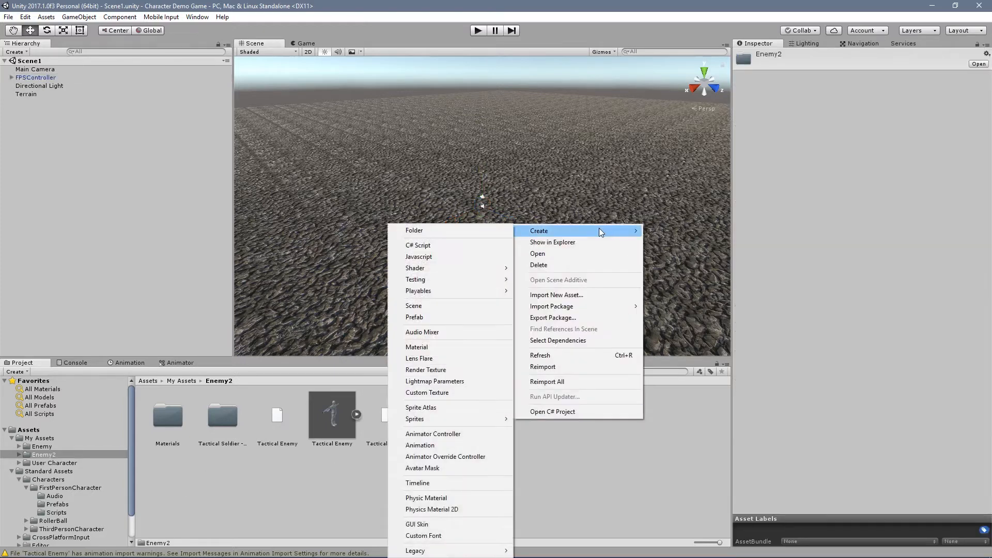
click(435, 320)
text(Ene)
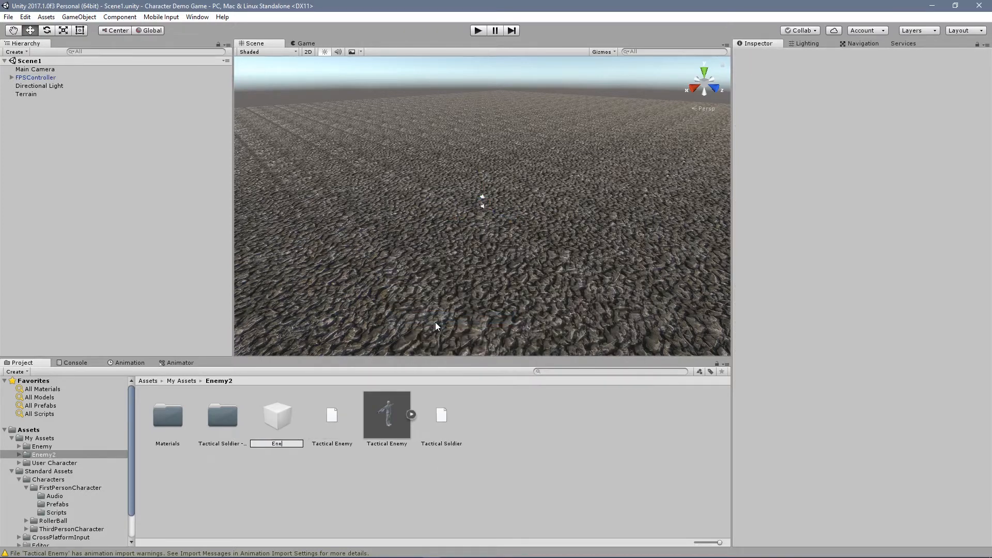
text(my2Prefab)
key(Return)
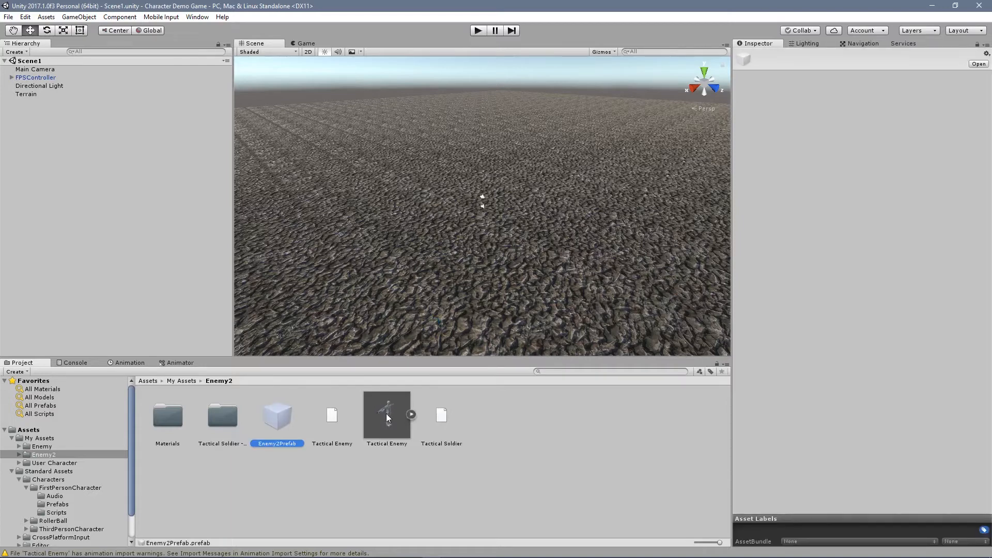
Assign the Tactical Enemy model to Enemy2Prefab and place the prefab on the terrain near the FPSController
drag(384, 412, 537, 219)
click(279, 417)
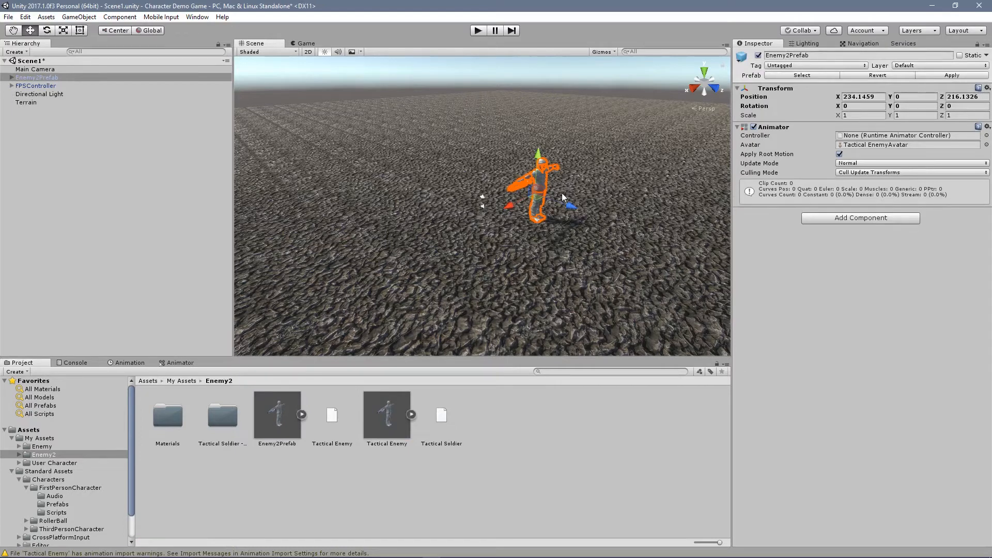
middle_drag(496, 206, 481, 207)
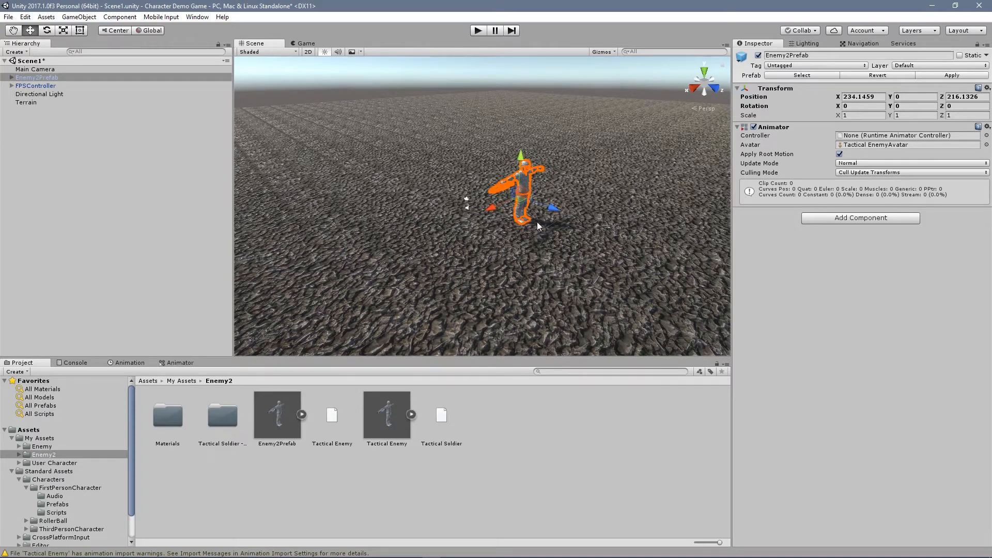
Switch to Blender and examine the soldier's standing pose at frame 378, selecting the Shoes to inspect the feet
key(alt+Tab)
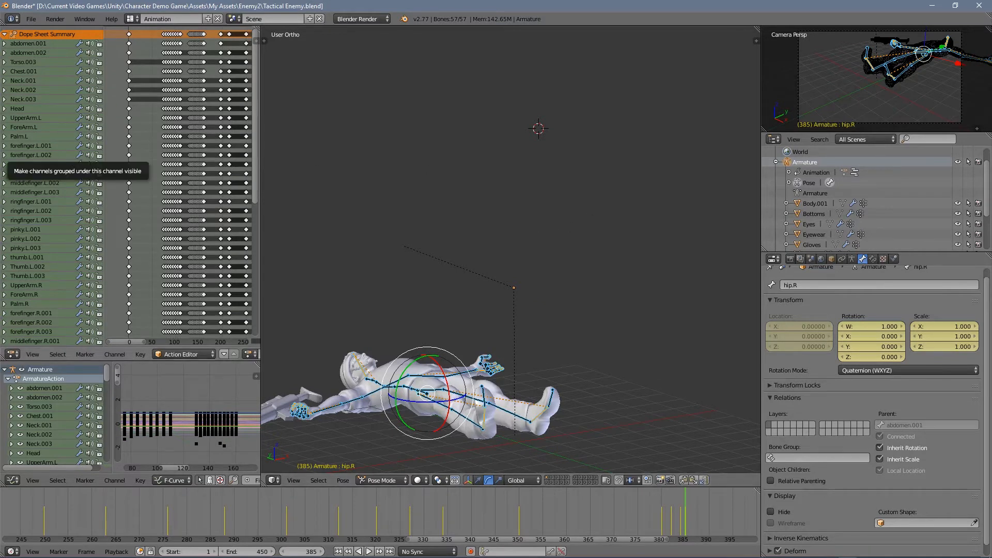
key(alt+Tab)
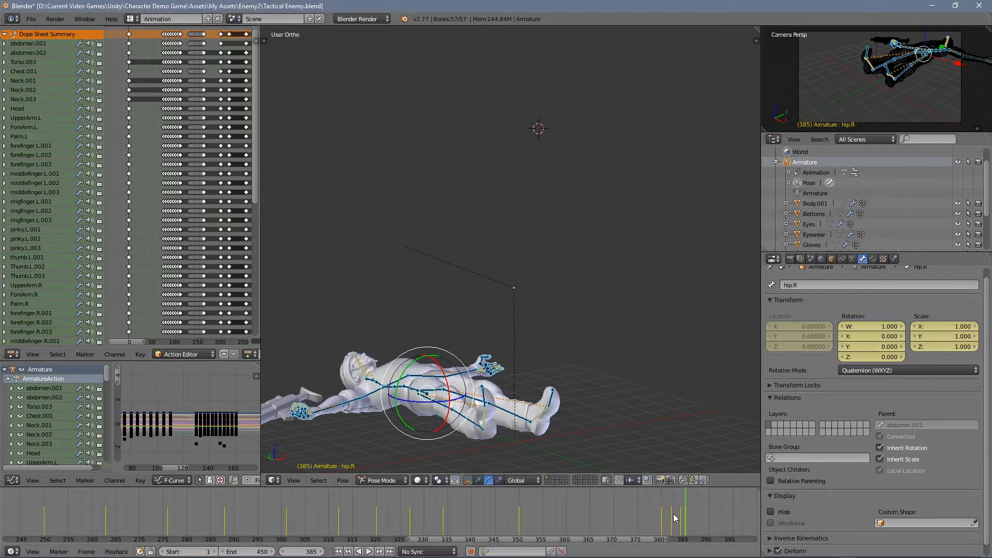
drag(673, 514, 649, 516)
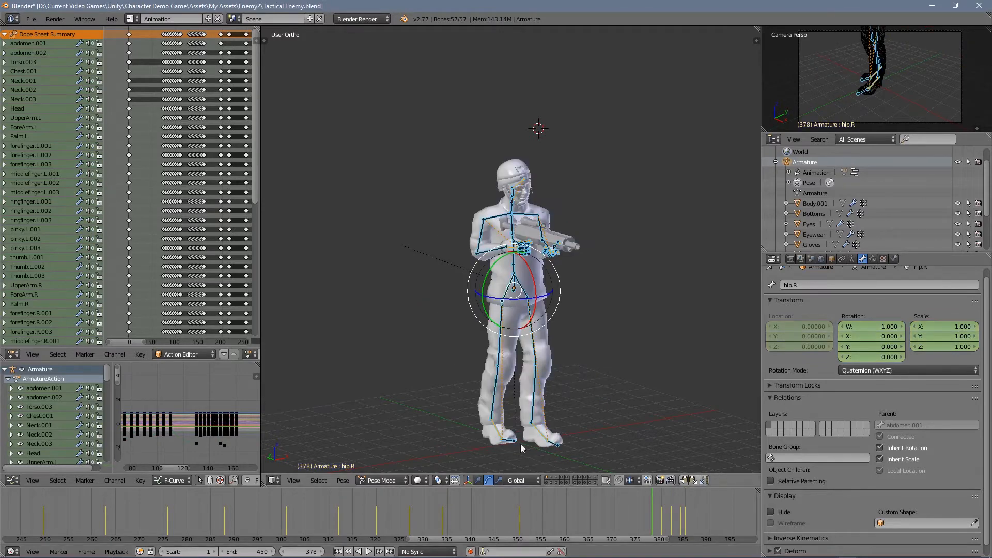
right_click(540, 439)
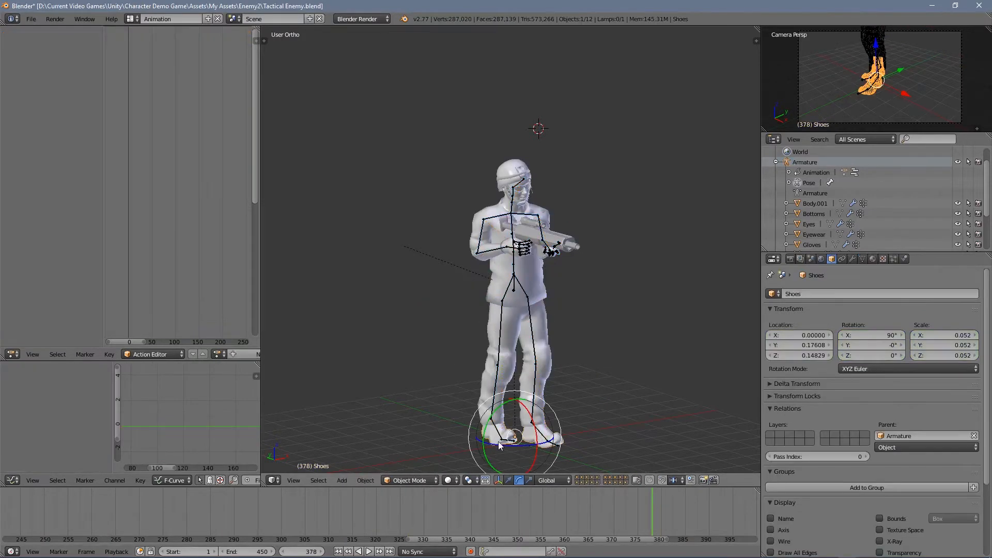
middle_drag(498, 441, 563, 455)
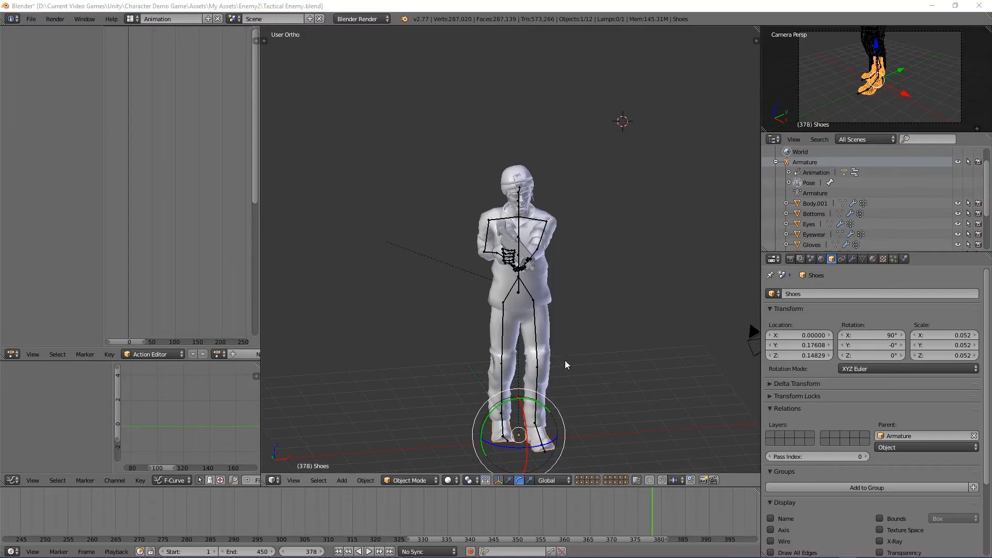
Return to Unity and inspect the FPSController's and Enemy2Prefab's components in turn
key(alt+Tab)
key(alt+Tab)
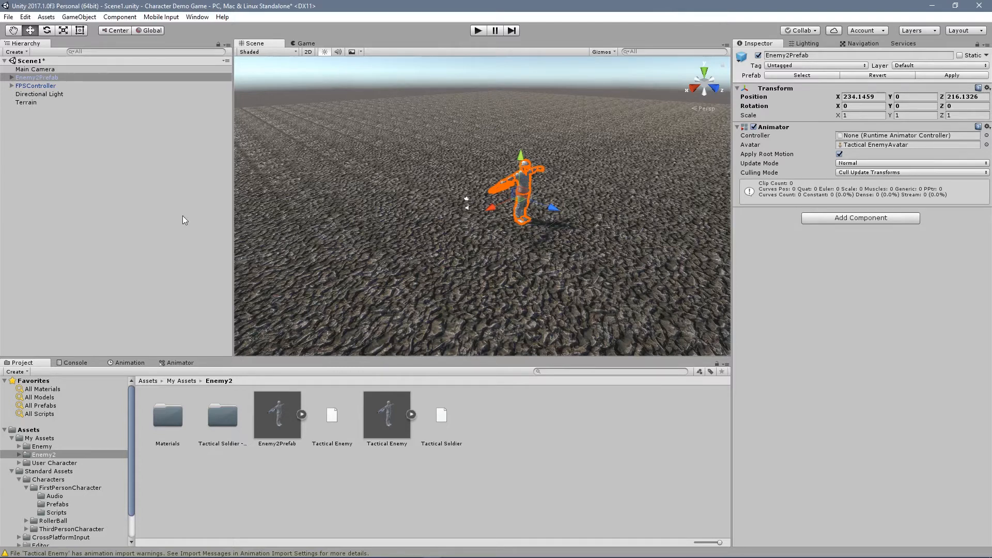
click(33, 86)
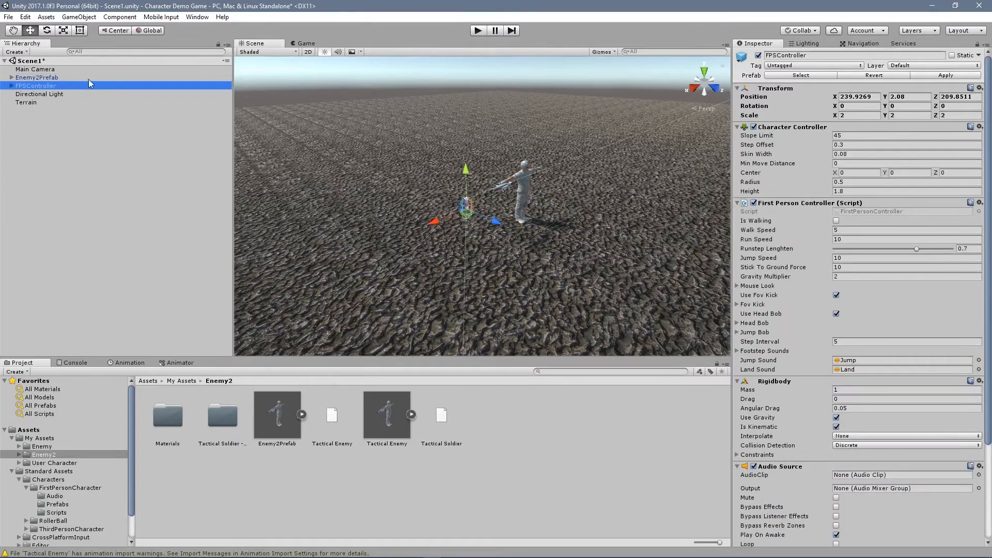
click(52, 78)
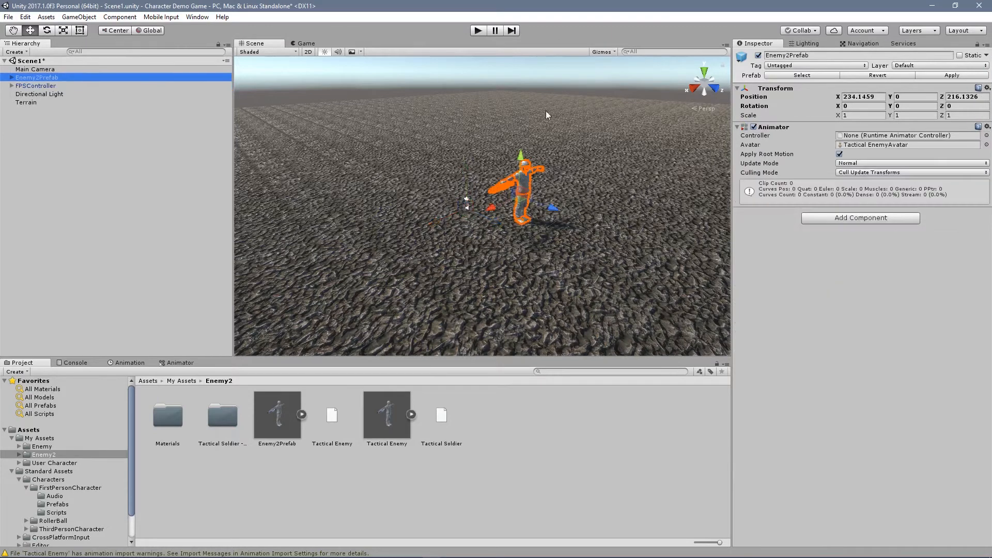
Set Enemy2Prefab's scale to 0.45 on all three axes and apply the change to the prefab
click(849, 118)
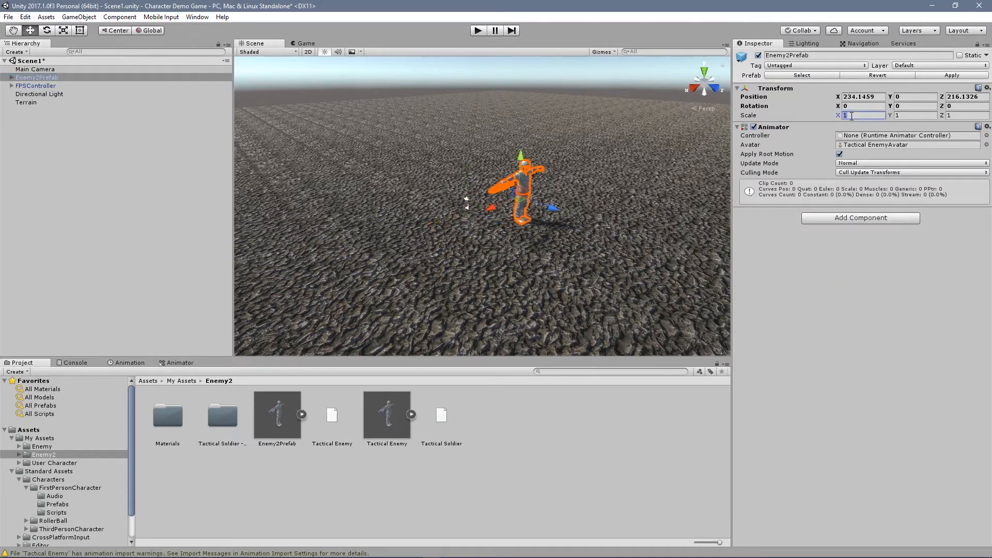
text(0.45)
key(Tab)
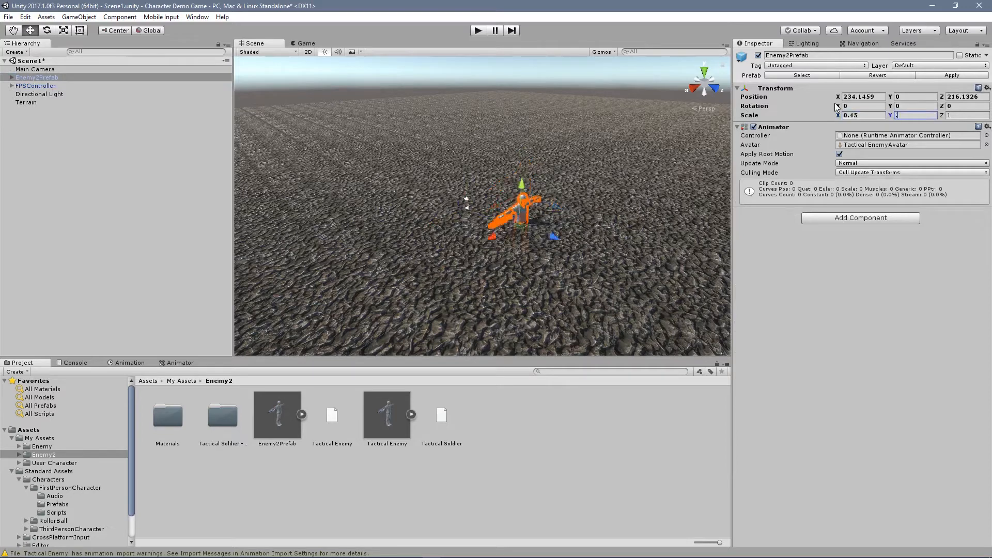
text(0.45)
key(Tab)
text(.45)
key(Return)
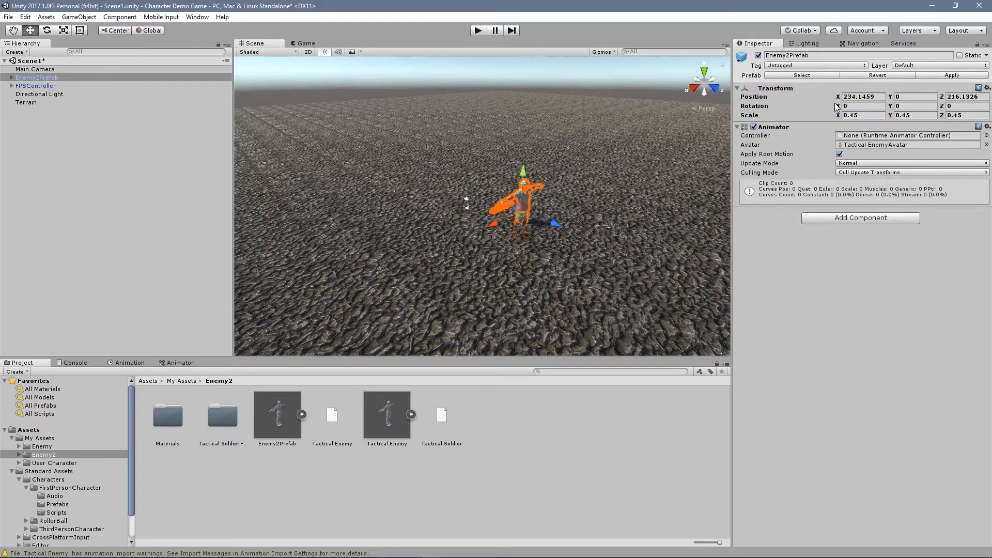
scroll(502, 209, up, 5)
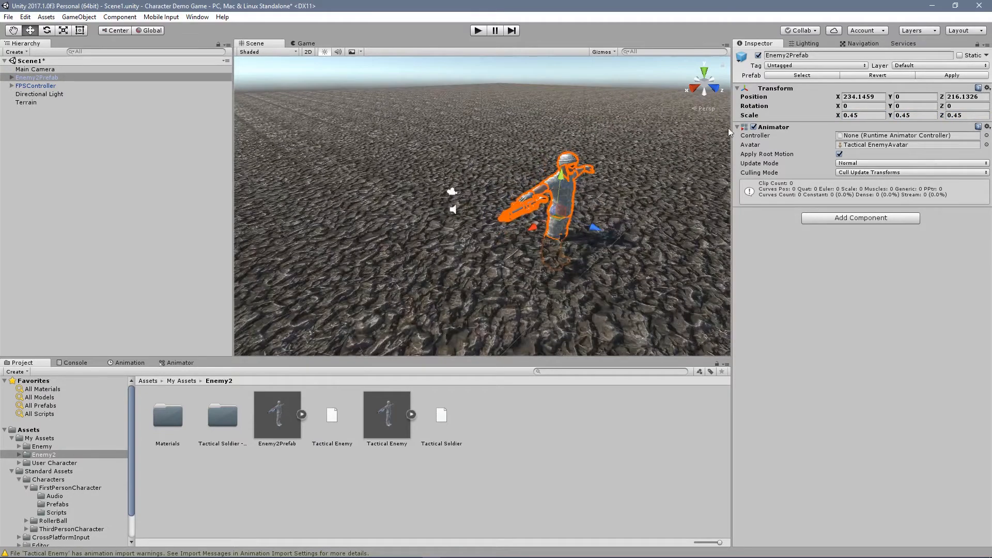
click(971, 76)
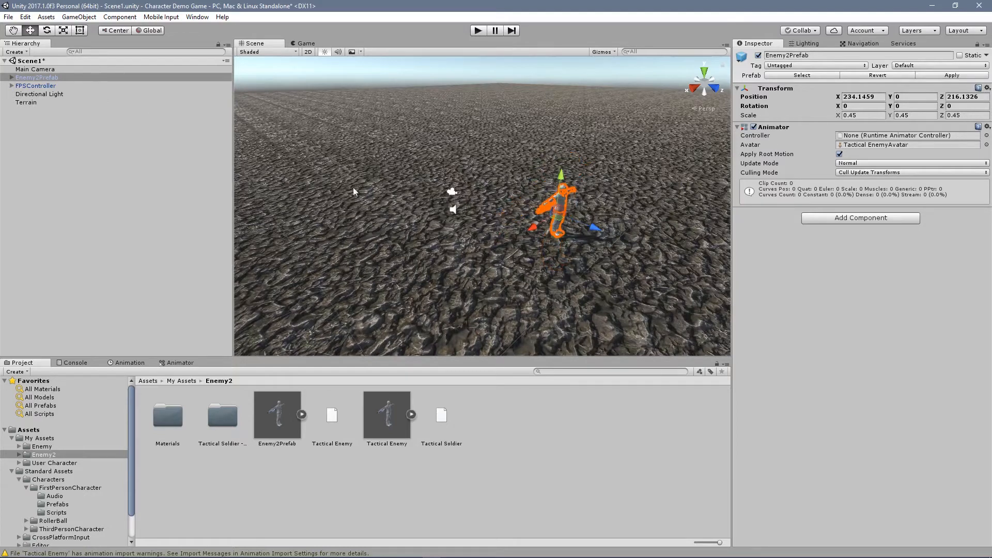
Play-test the scene, walking the FPSController up to the enemy and back to compare their heights, and stop the game
click(65, 86)
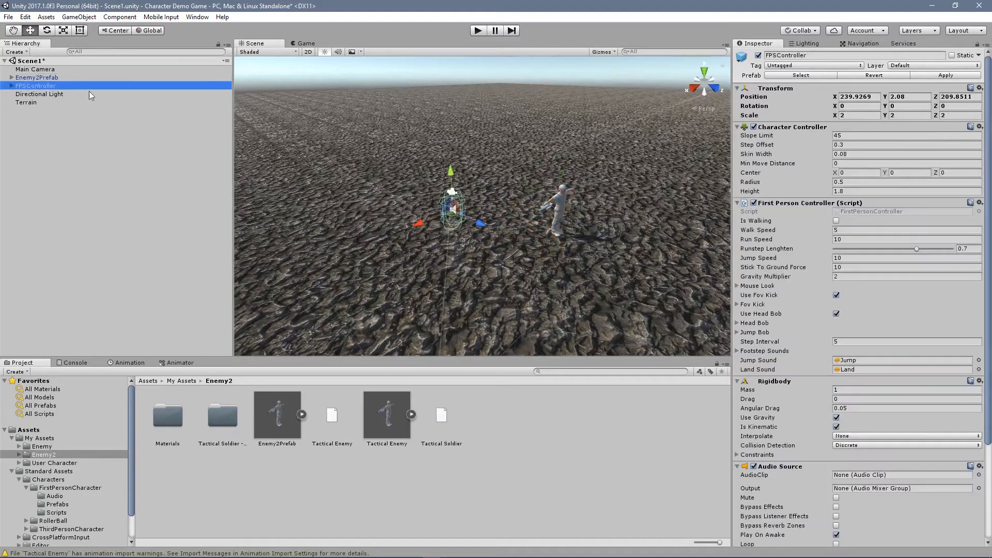
click(482, 31)
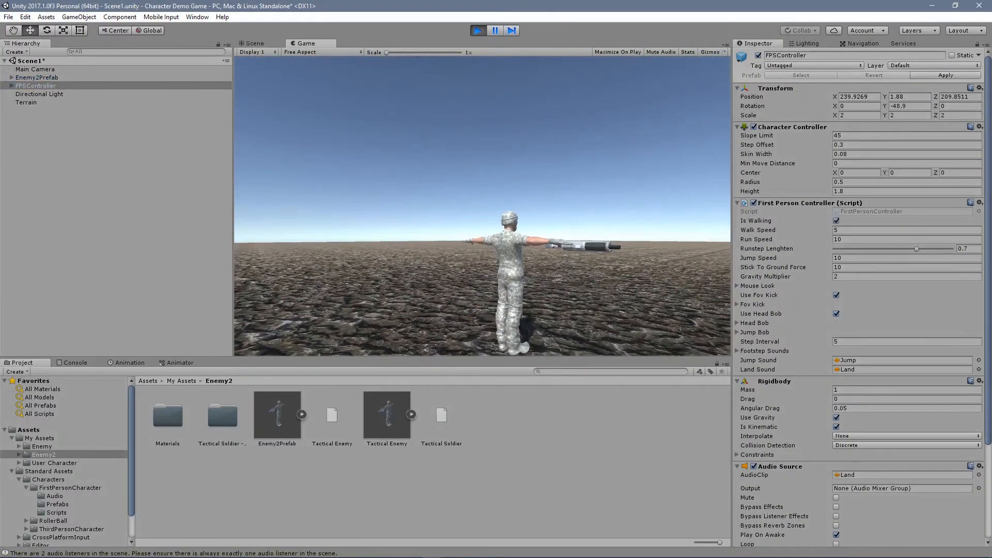
key(w)
key(w)
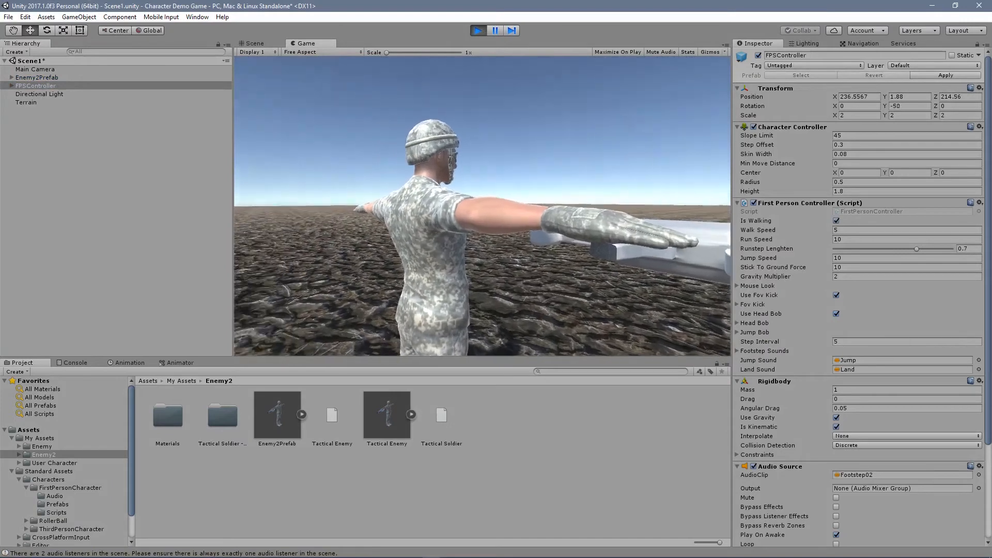
key(s)
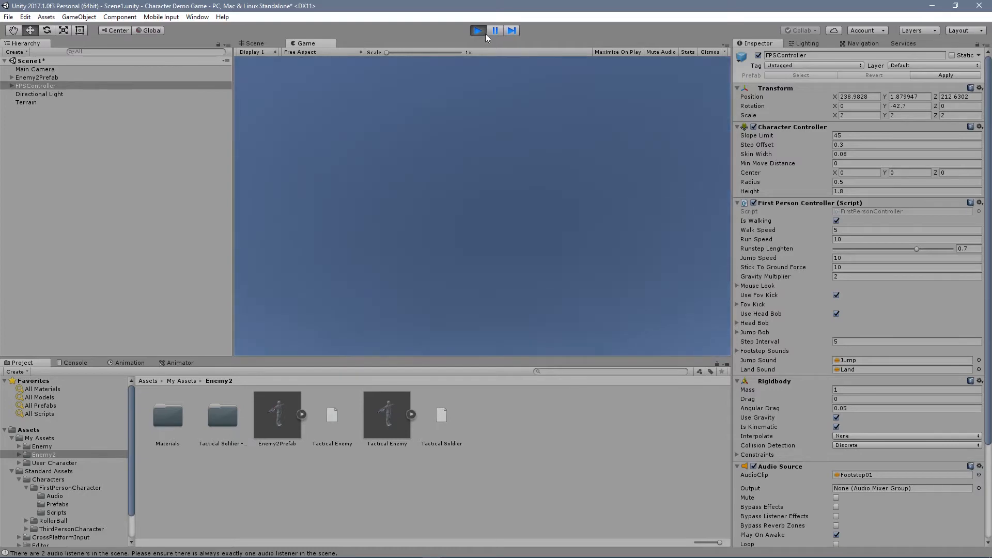
click(478, 30)
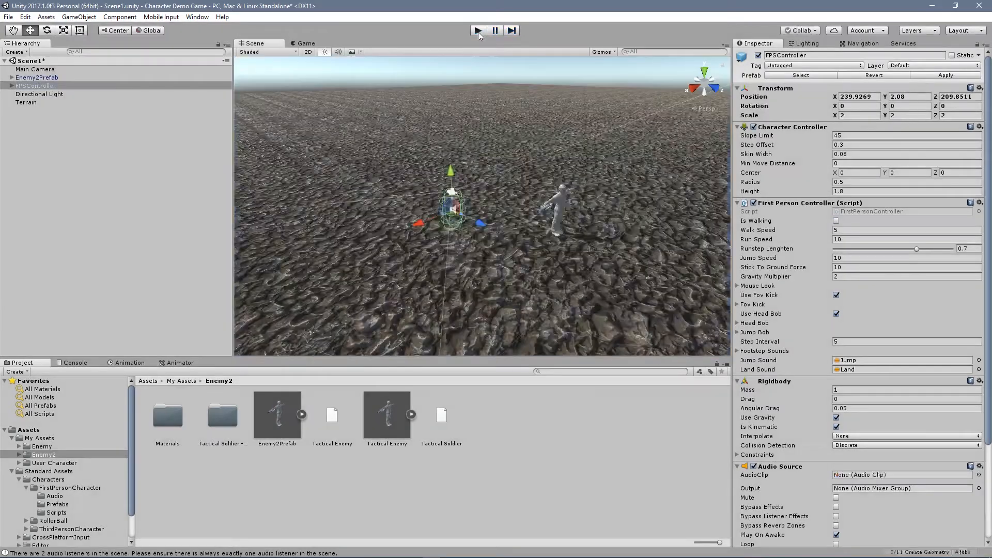
Set Enemy2Prefab's scale to 0.4 on the X, Y and Z axes
click(36, 77)
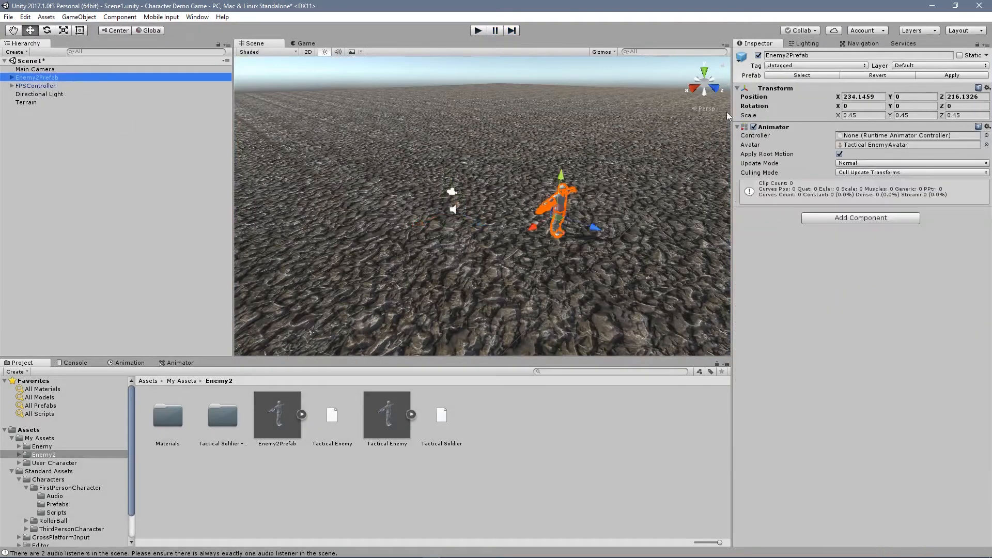
click(858, 115)
text(.4)
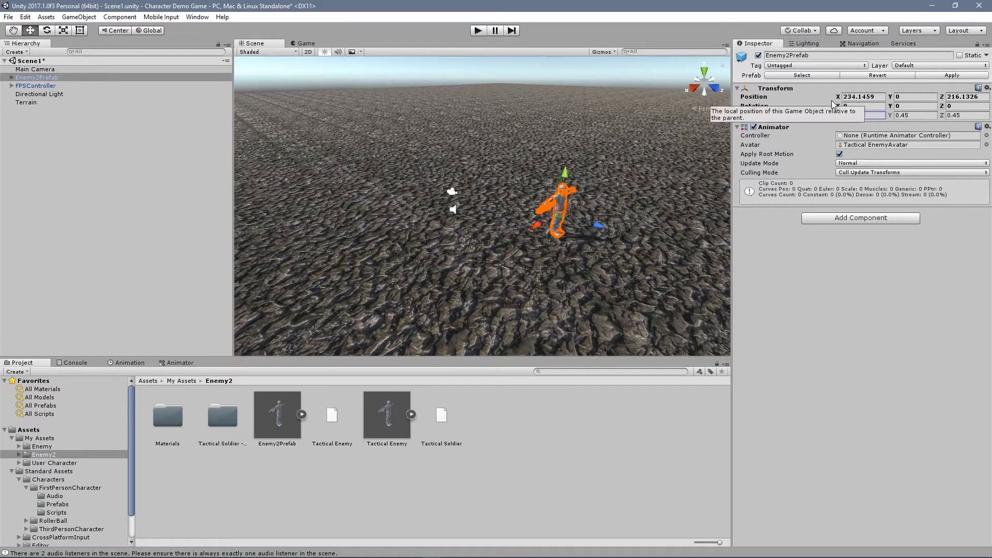
key(Tab)
text(.4)
key(Tab)
text(.4)
key(Return)
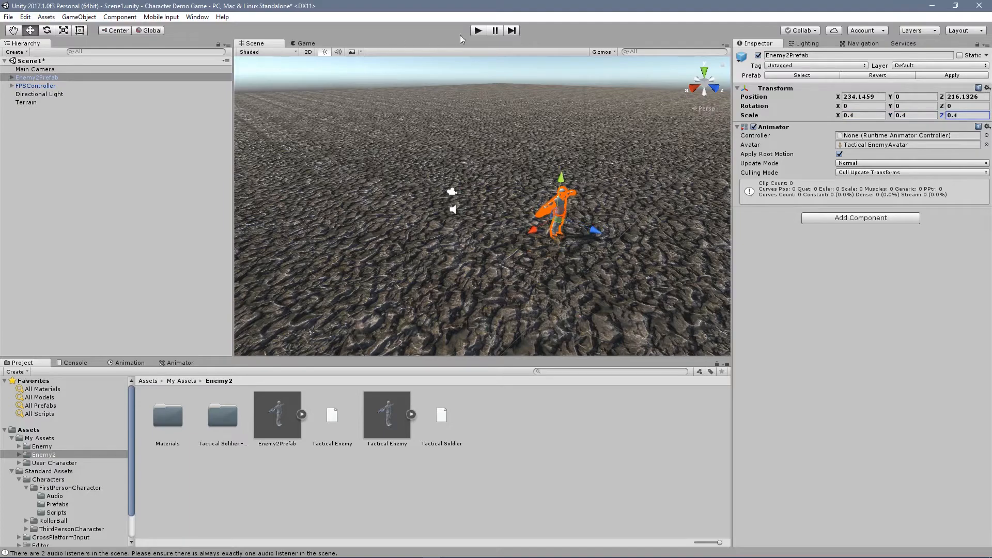
Play-test the scene again, walking around the enemy to judge its size from several sides, and stop the game
click(478, 31)
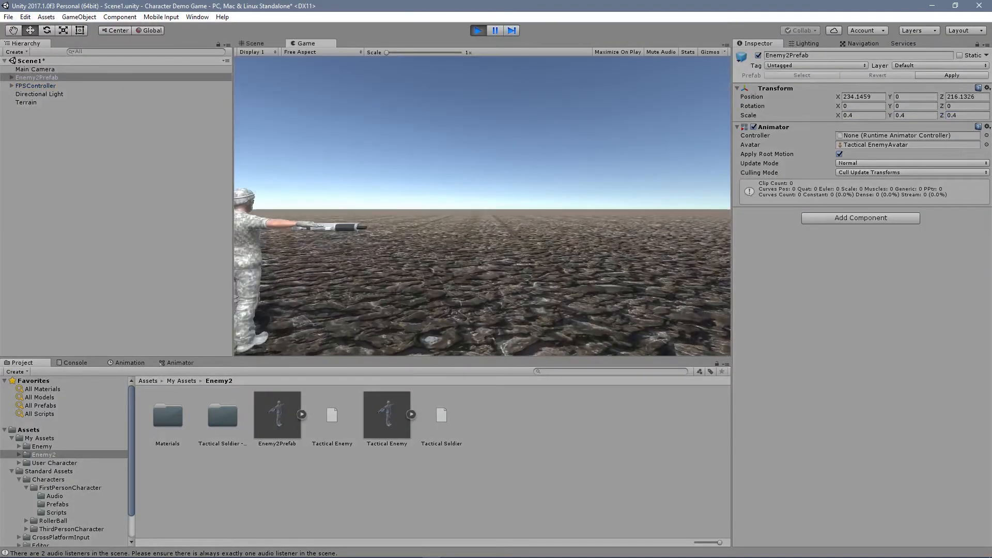
key(w)
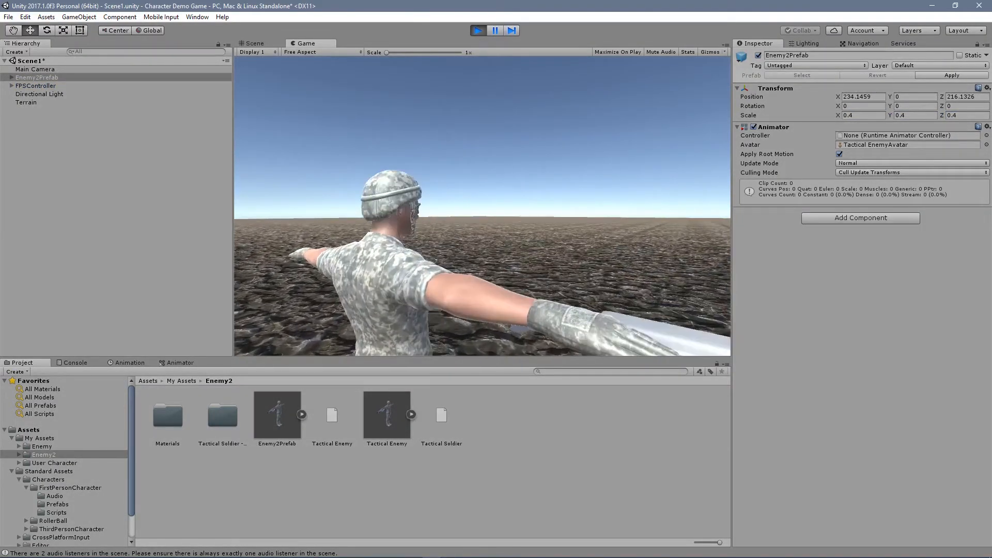
key(d)
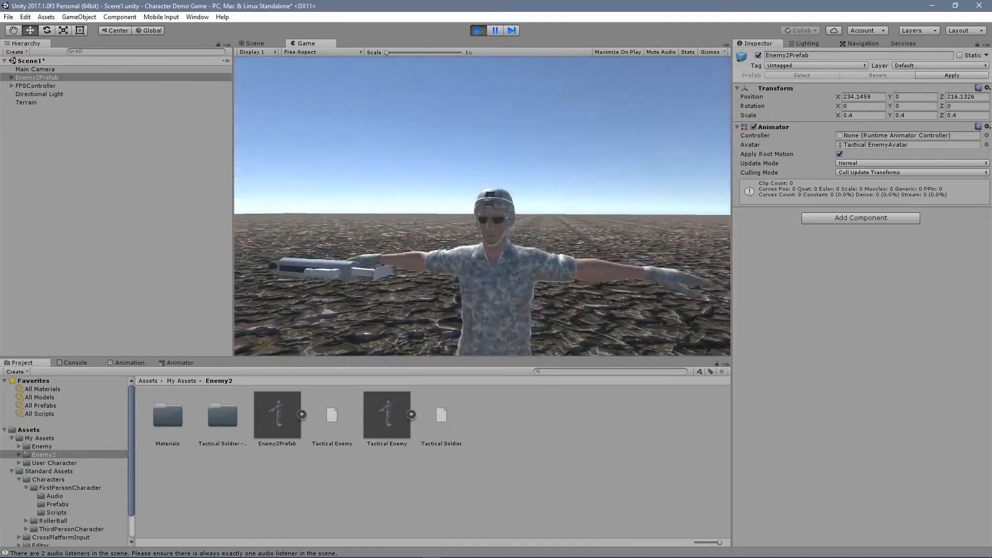
key(w)
key(a)
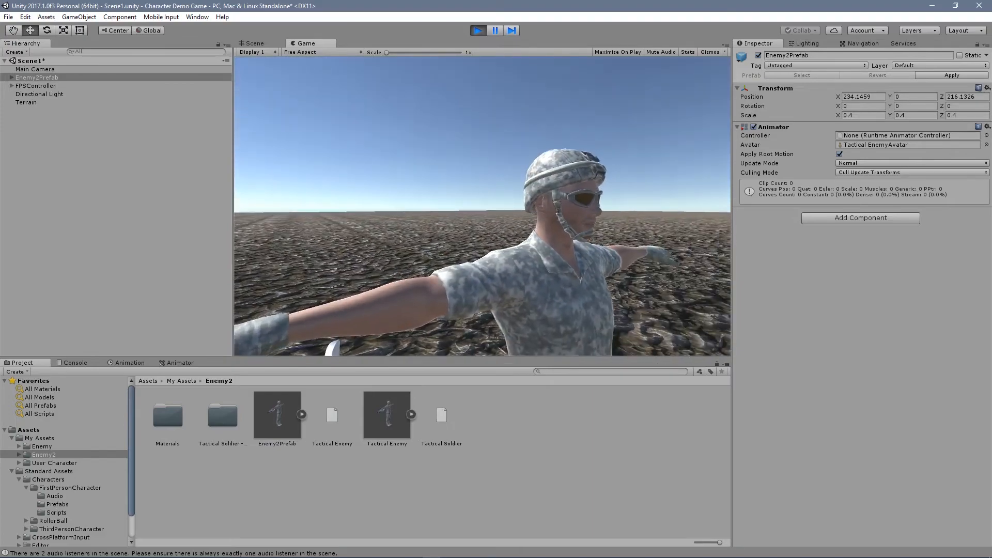
click(478, 30)
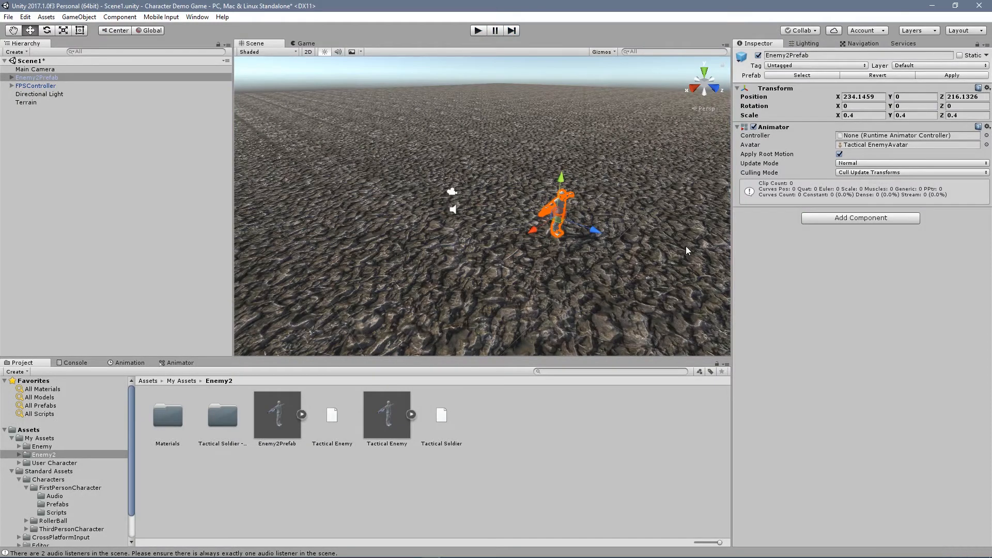
Apply Enemy2Prefab's scale change from the scene instance to the prefab asset
click(753, 127)
click(944, 76)
Create a folder named My Controllers in the root Assets folder
click(28, 430)
right_click(441, 385)
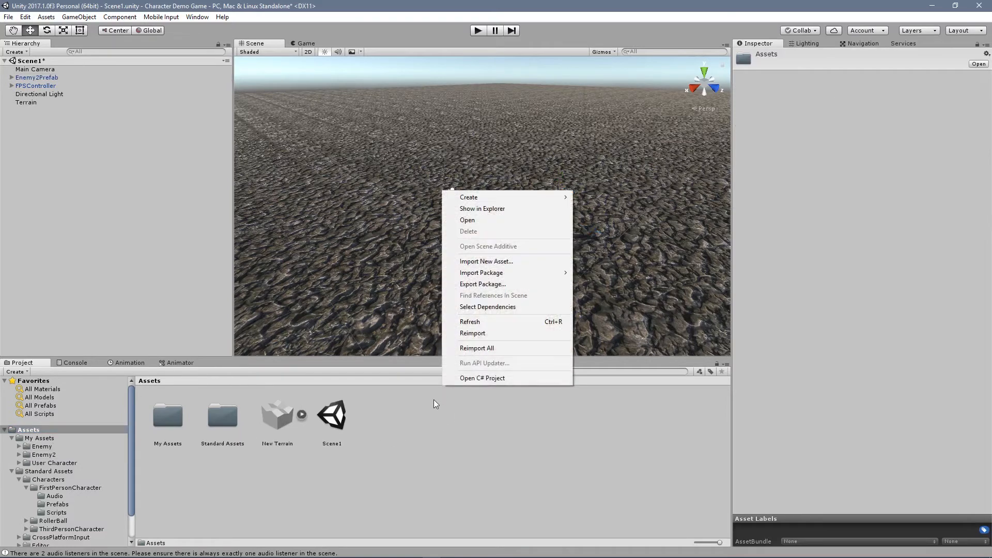
right_click(401, 413)
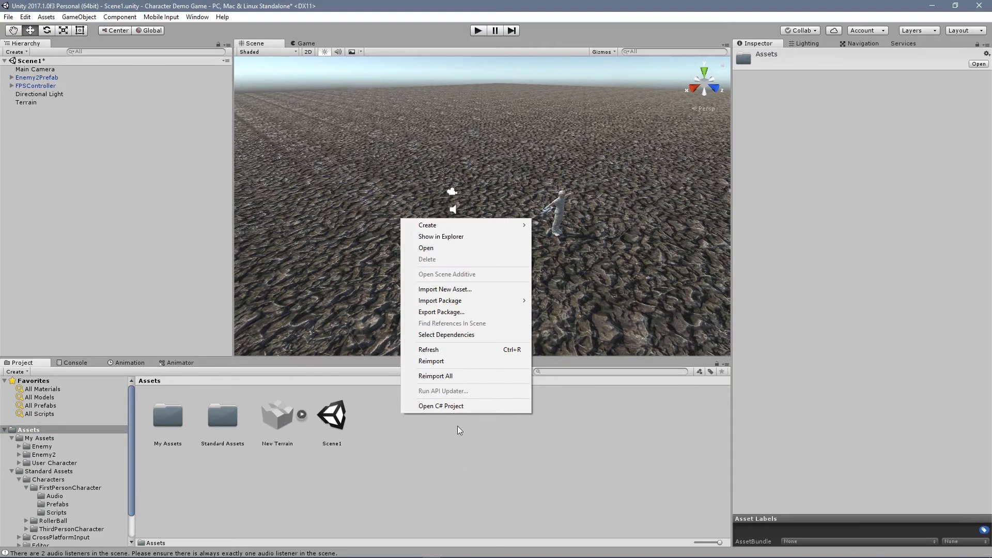
mouse_move(482, 230)
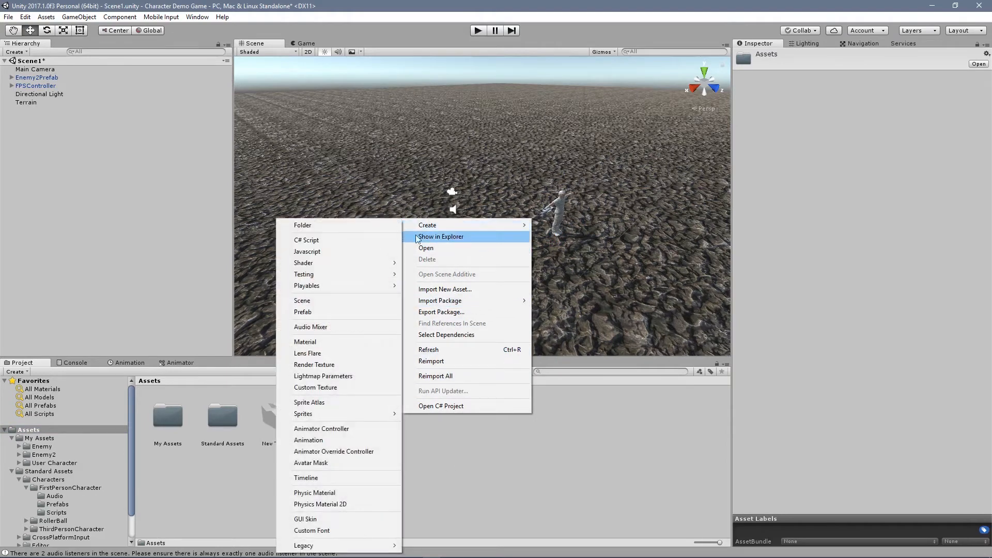
click(384, 225)
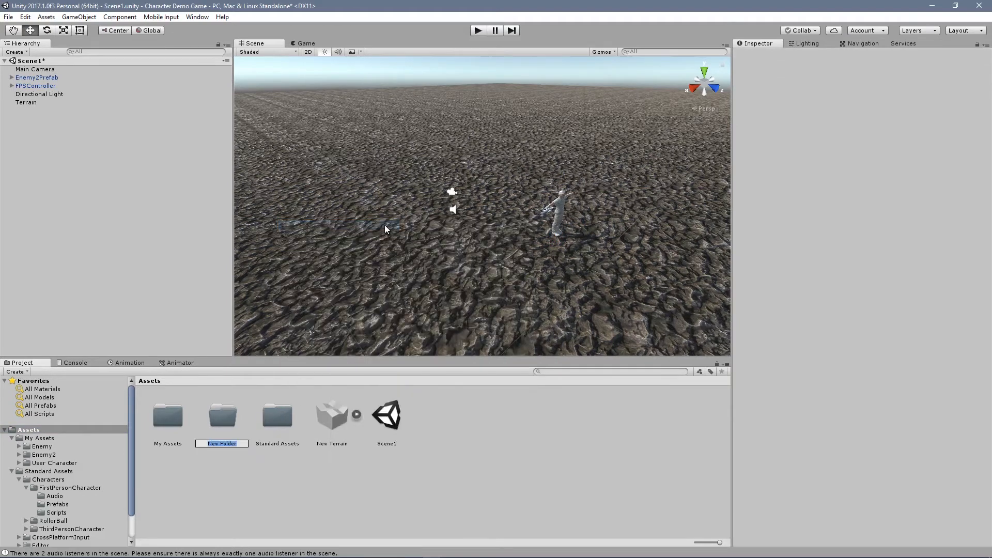
text(My Controllers)
key(Return)
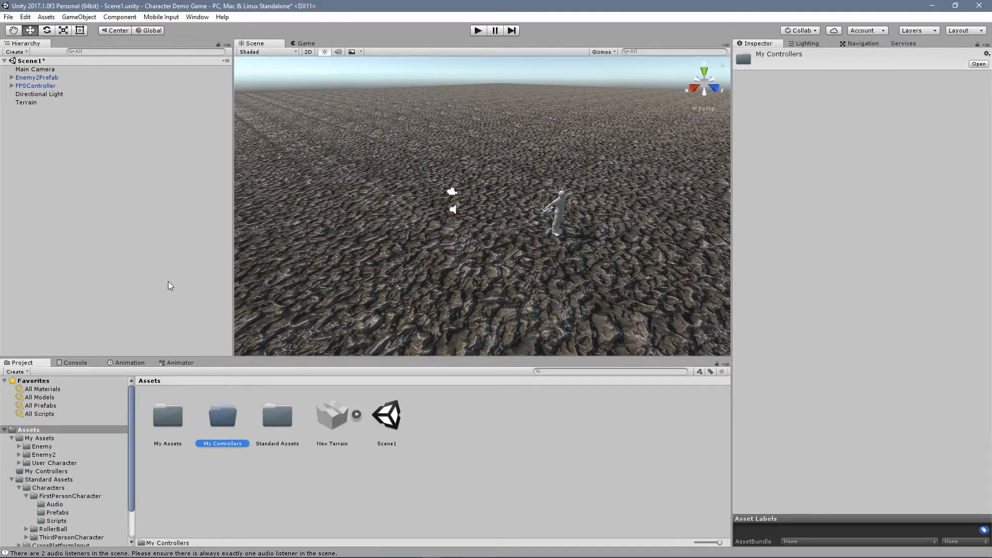
Create an Animator Controller named Enemy2Controller inside the My Controllers folder
click(51, 455)
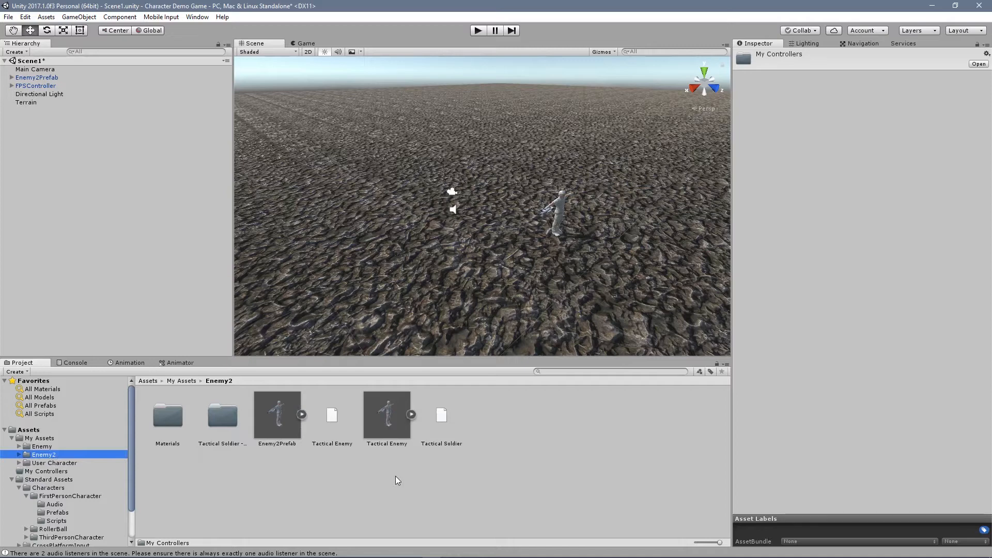
click(46, 429)
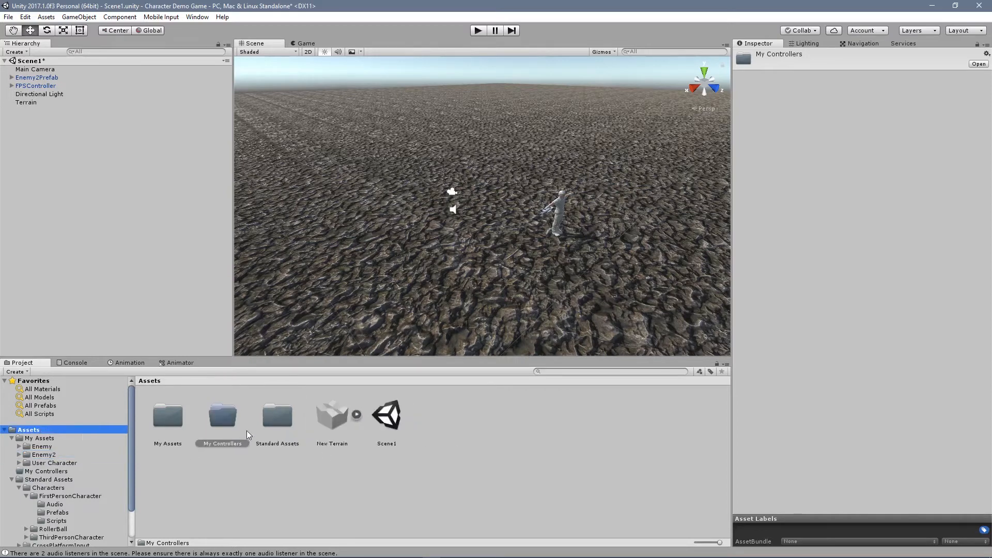
double_click(215, 416)
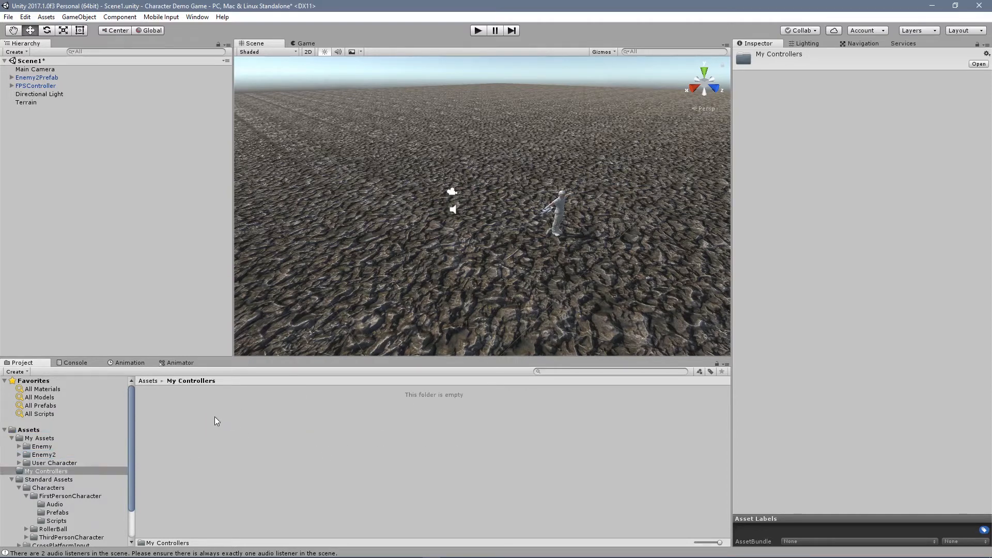
right_click(199, 421)
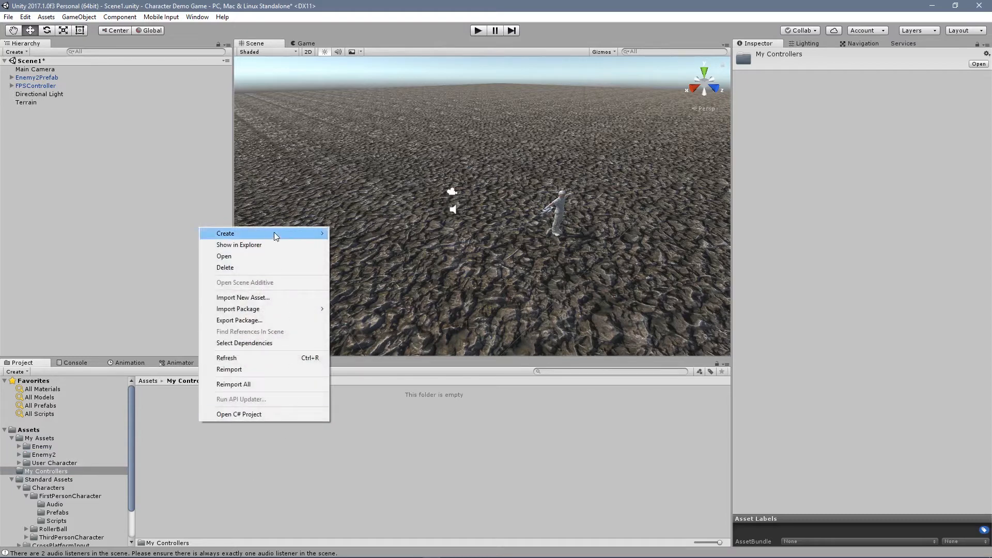
mouse_move(274, 233)
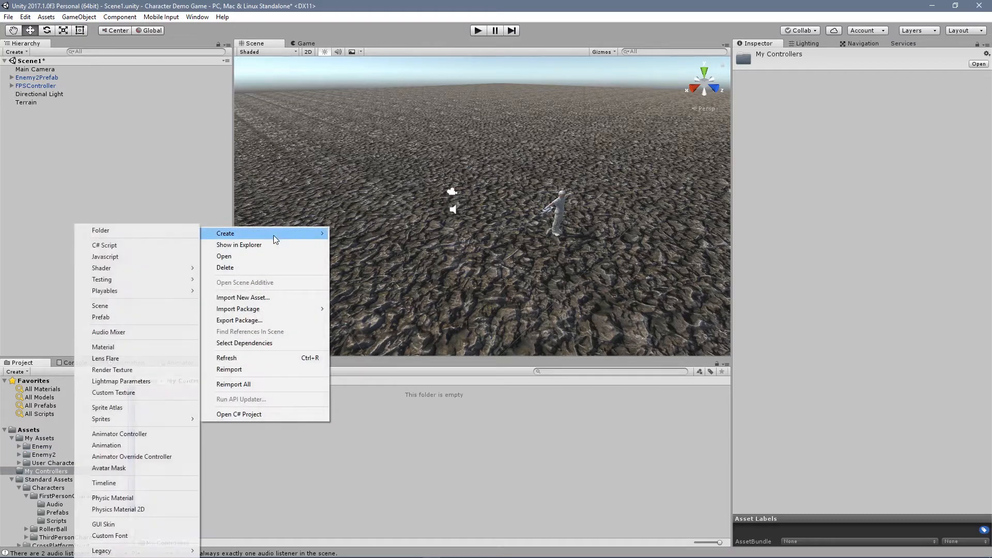
click(160, 435)
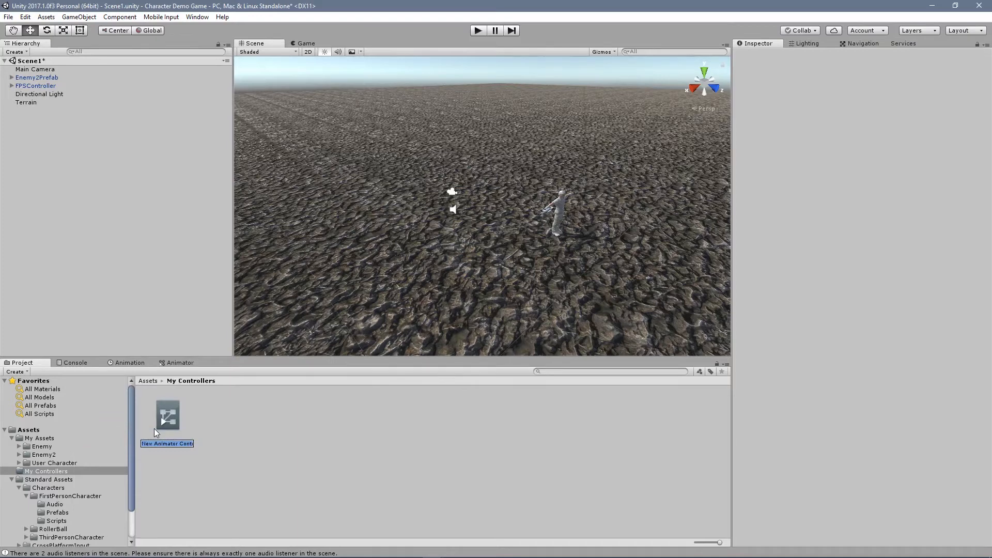
text(Enemy2Controller)
key(Return)
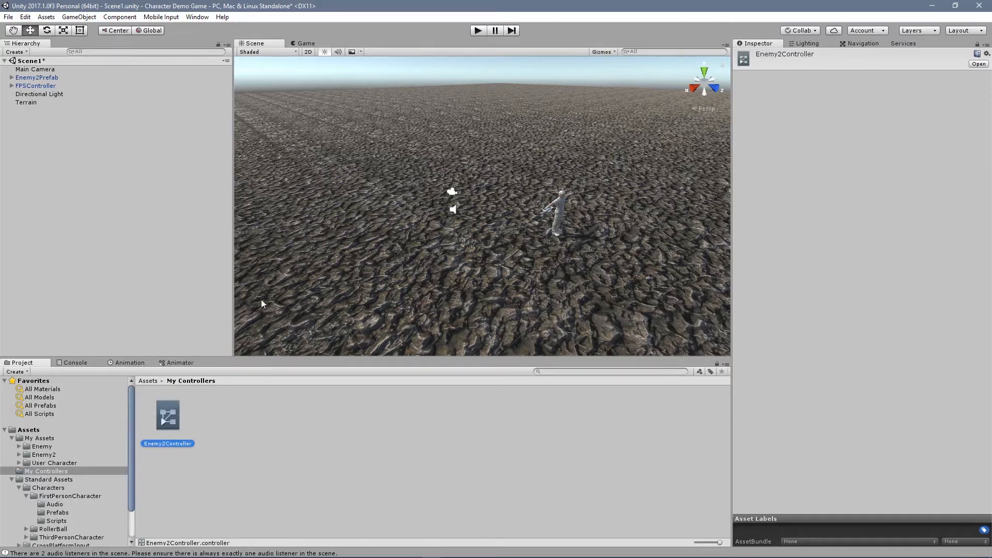
Assign Enemy2Controller as the controller of Enemy2Prefab's Animator component
click(38, 79)
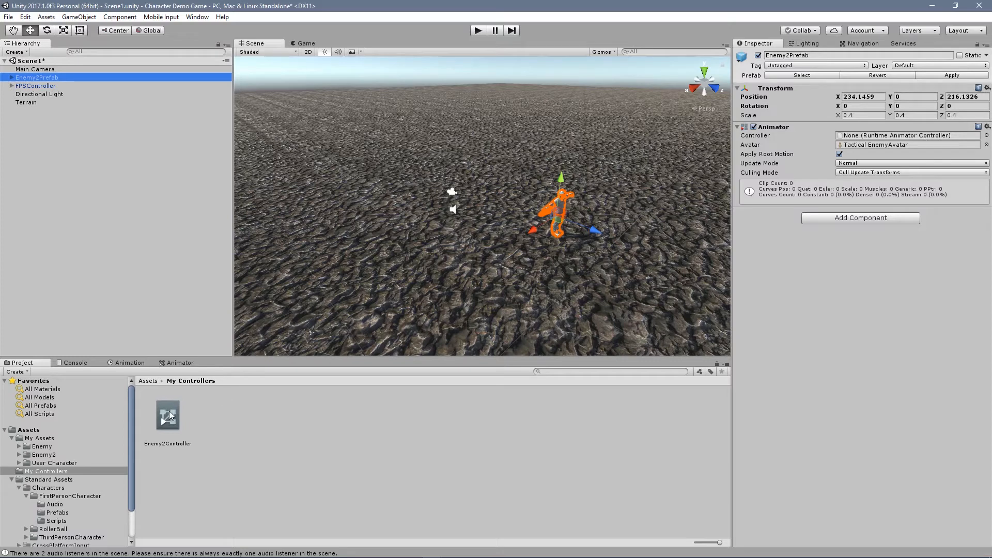
drag(171, 413, 853, 136)
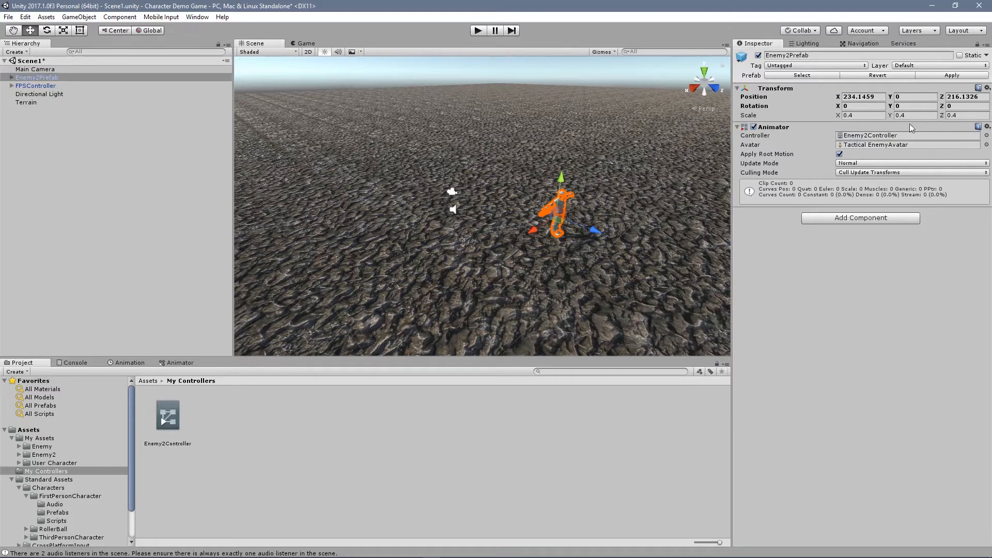
Open Enemy2Controller in the Animator window, dock that window beside the Scene and Game views, and narrow its parameter list
double_click(851, 135)
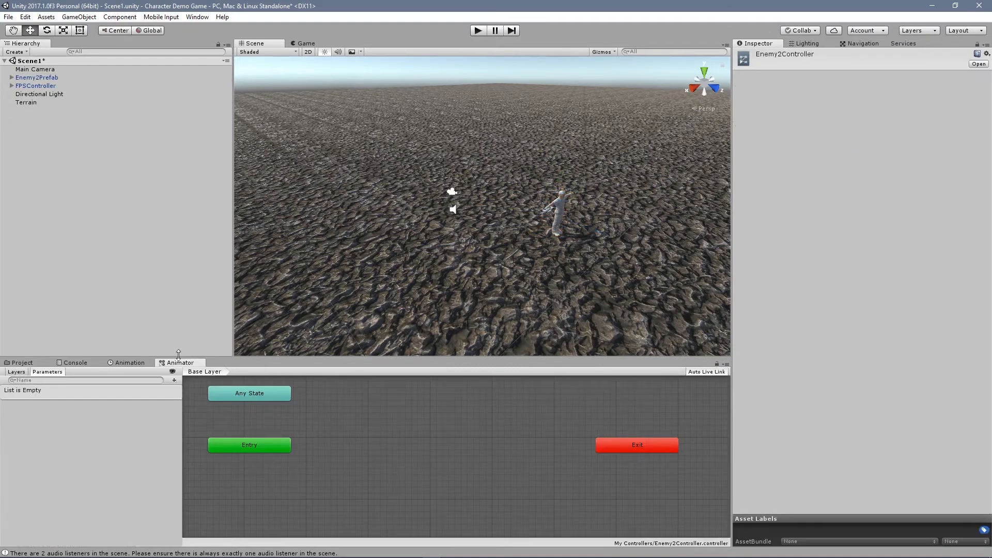
drag(175, 364, 348, 50)
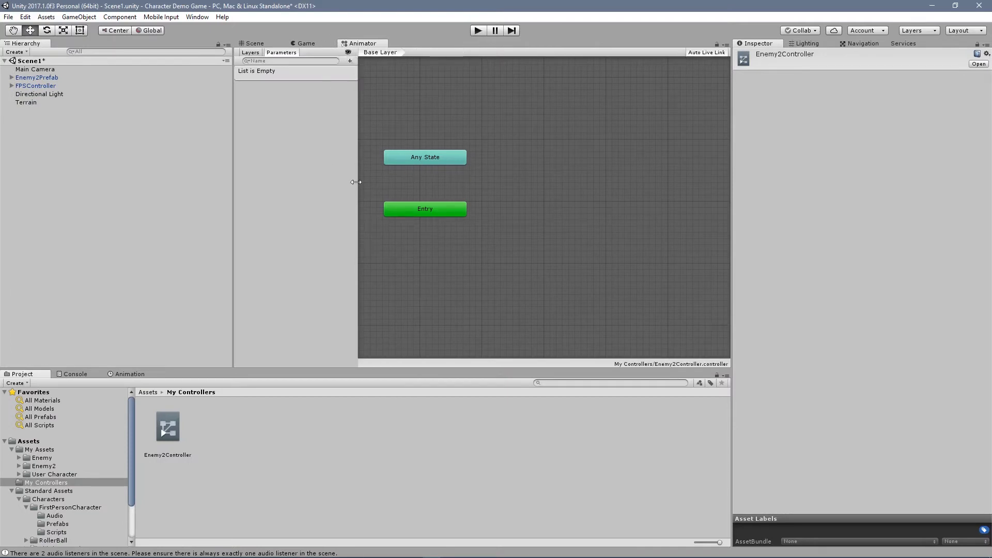
drag(356, 182, 329, 187)
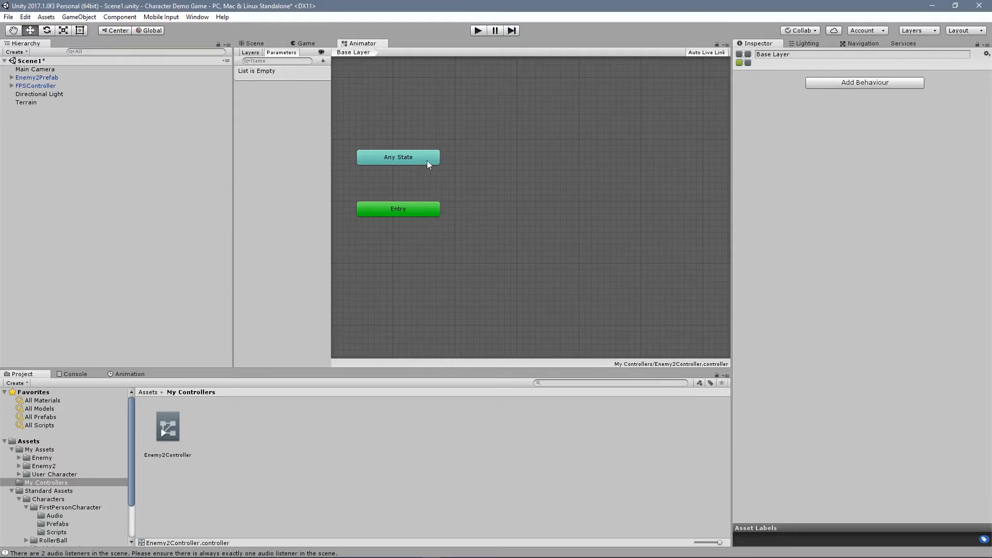
Add a Bool parameter named Enemy2WalkOn to Enemy2Controller
click(249, 53)
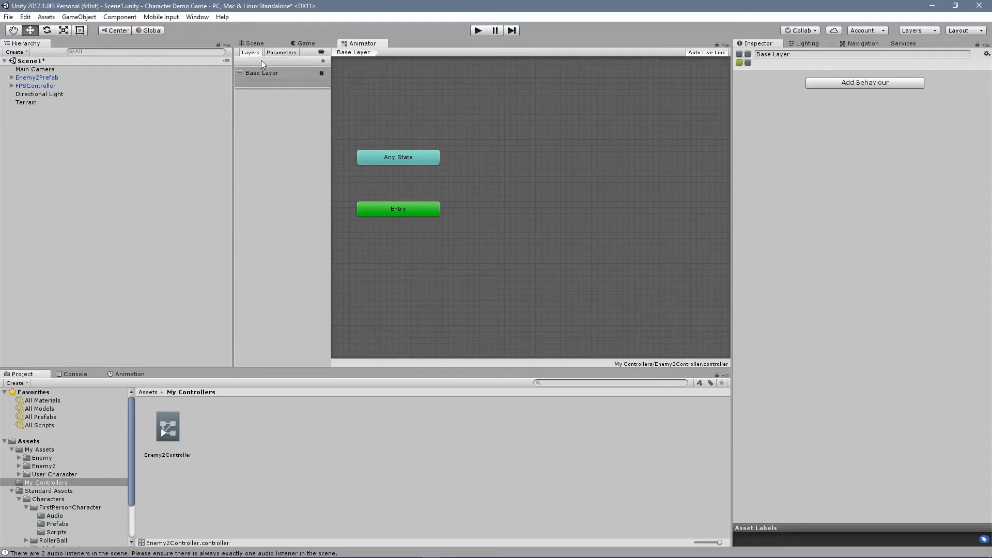
click(283, 52)
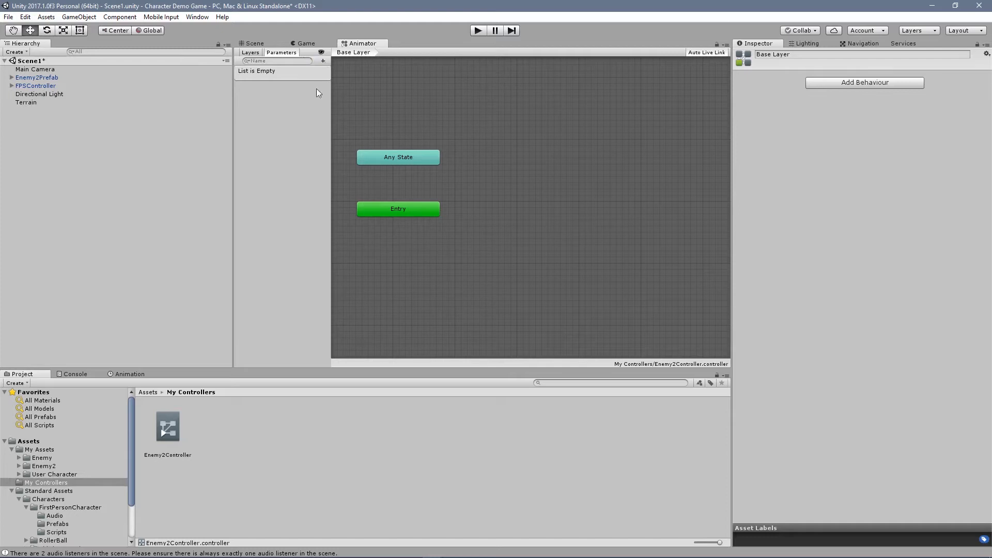
click(323, 61)
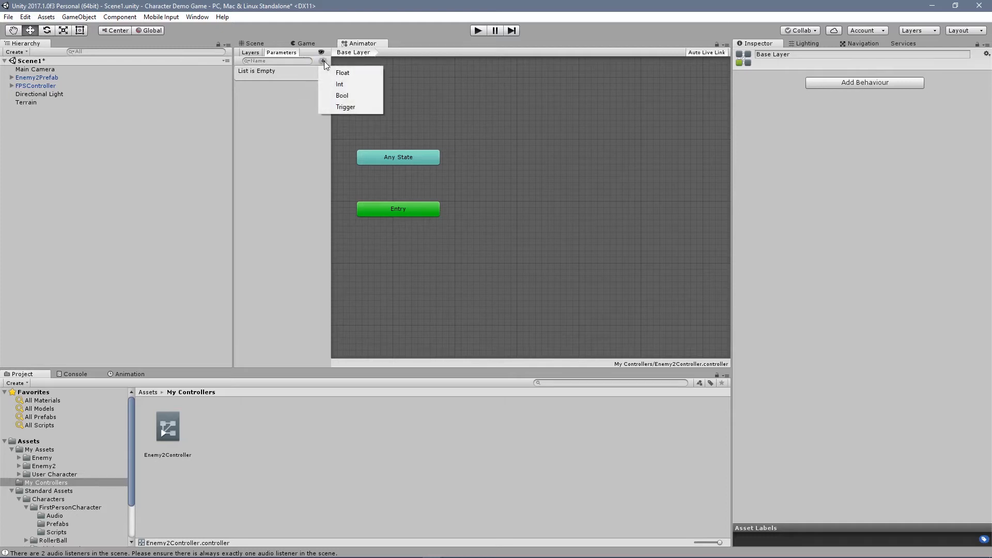
click(348, 102)
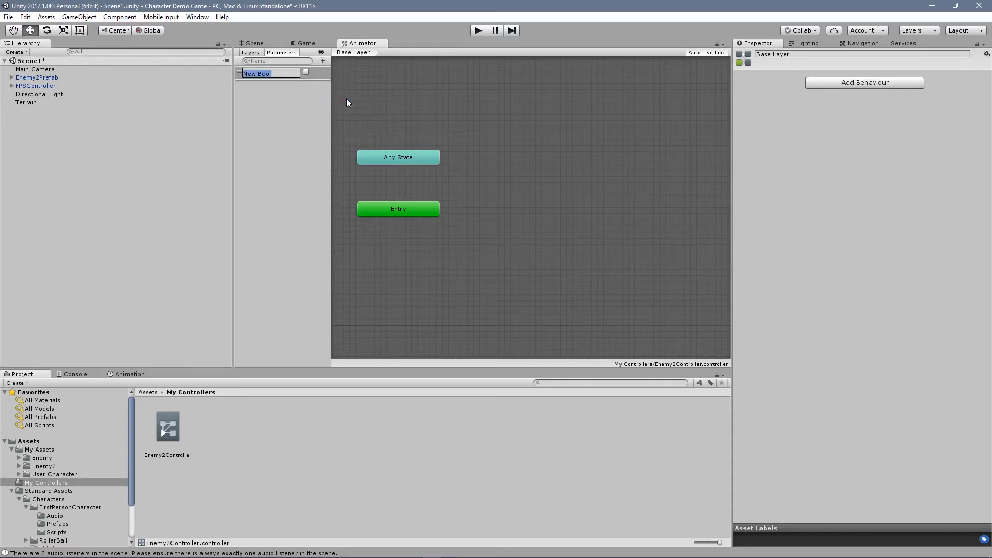
text(Enemy2WalkOn)
key(Return)
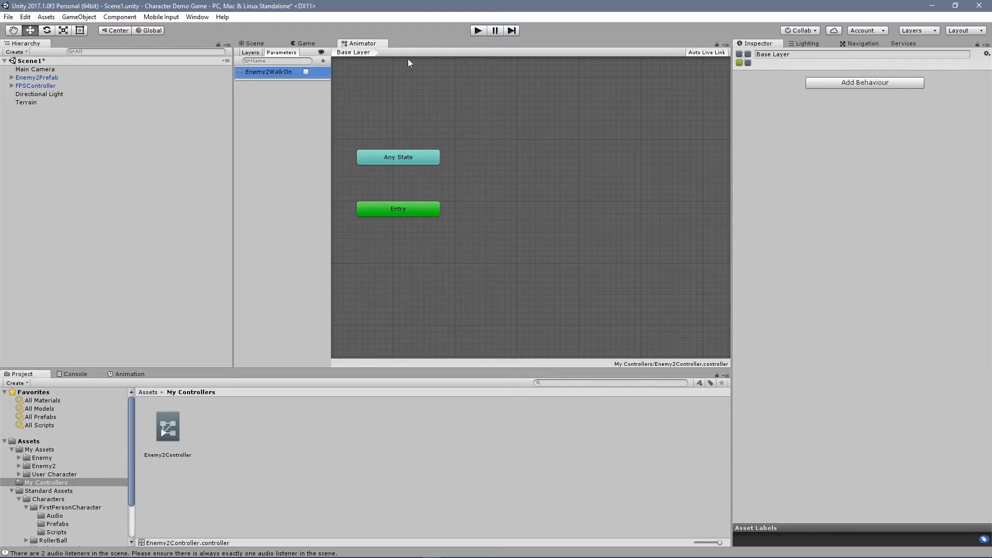
Add a second Bool parameter named Enemy2RunOn to the controller
click(324, 61)
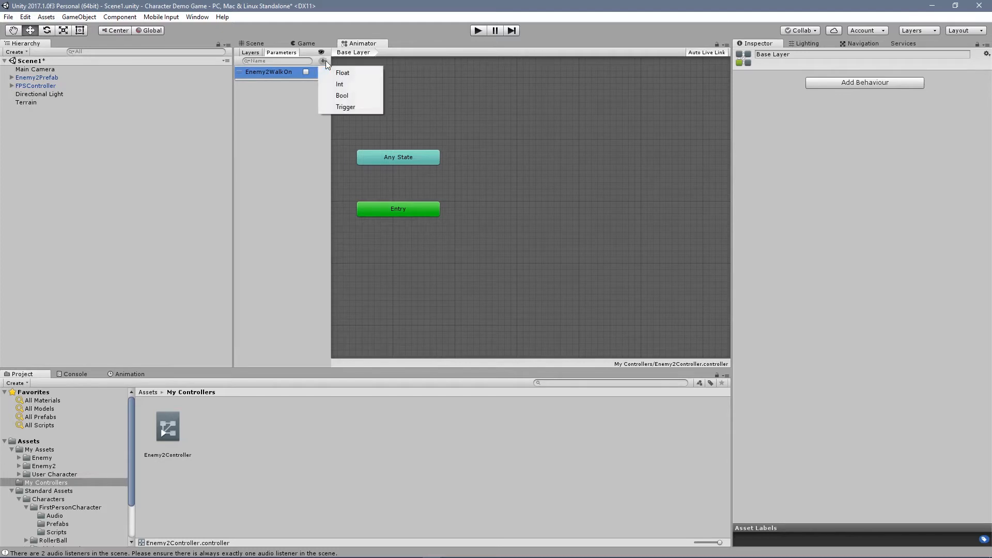
click(341, 96)
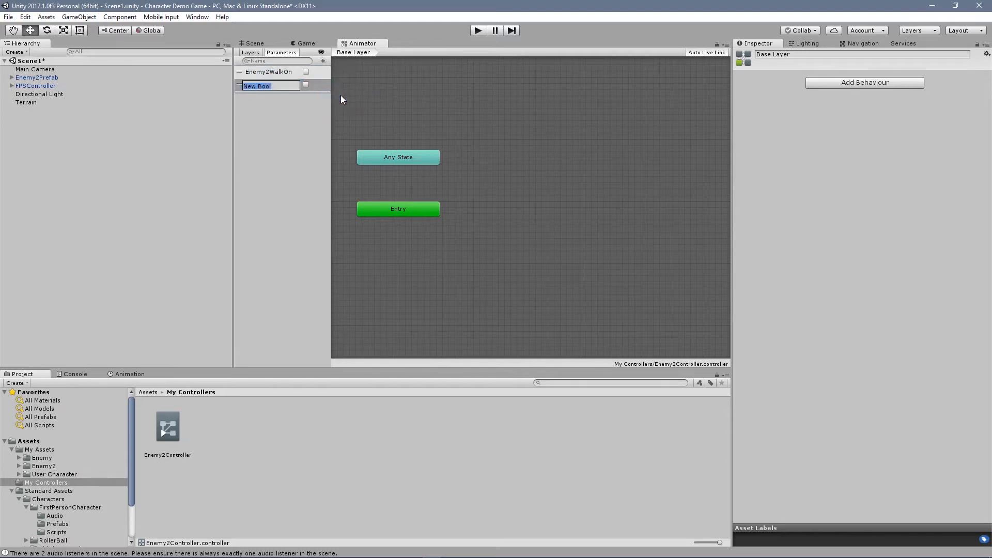
text(Enemy2RunOn)
key(Return)
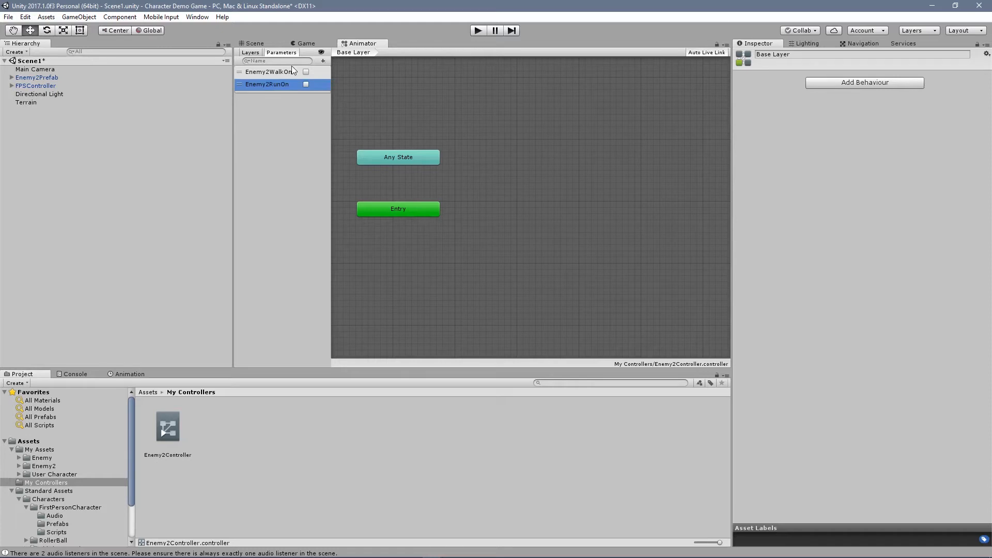
Add a third Bool parameter named Enemy2DyingOn to the controller
click(324, 61)
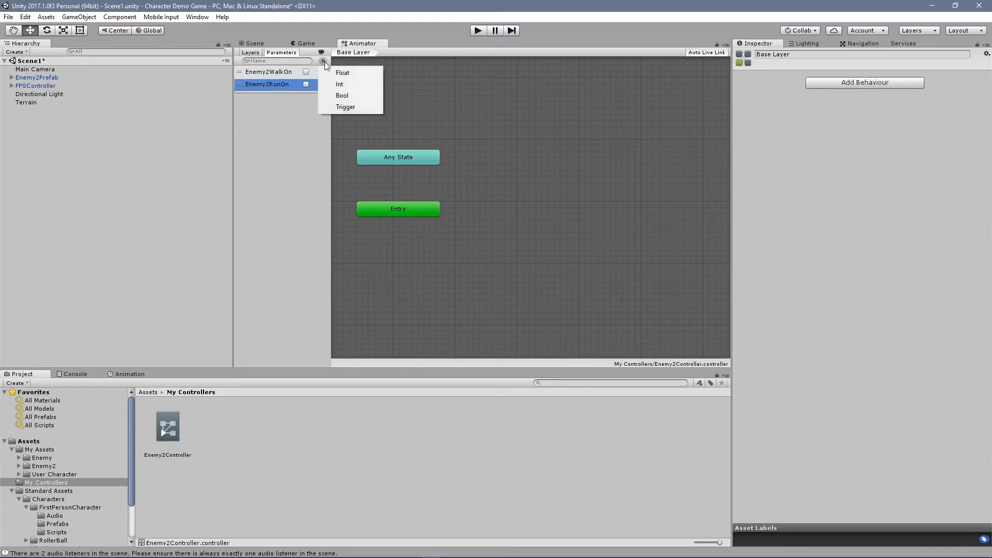
click(333, 94)
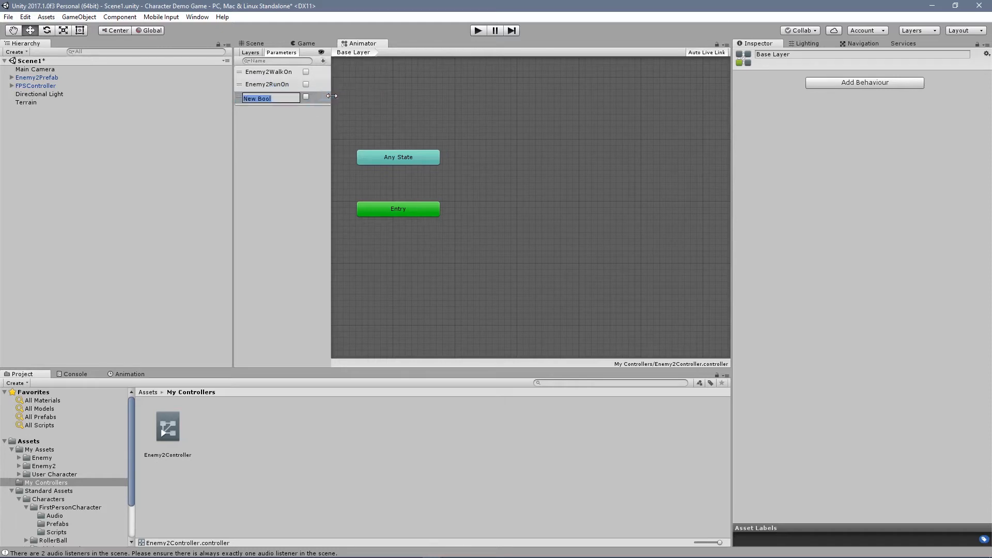
text(Enemt)
key(BackSpace)
text(y2)
text(DyingOn)
key(Return)
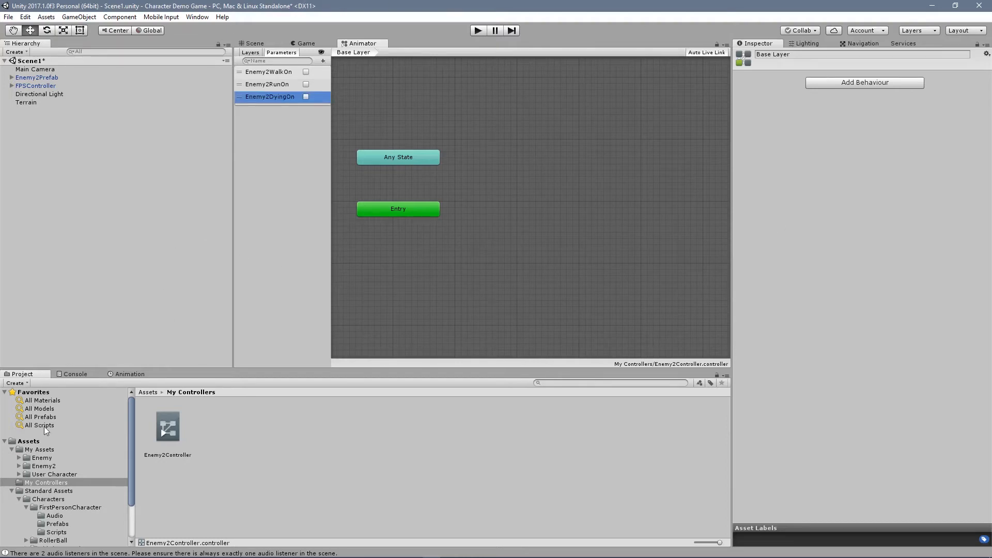
Check the Tactical Enemy model's clips in the Enemy2 folder, and create an empty state named Enemy2Idle beside Entry
click(38, 467)
click(379, 440)
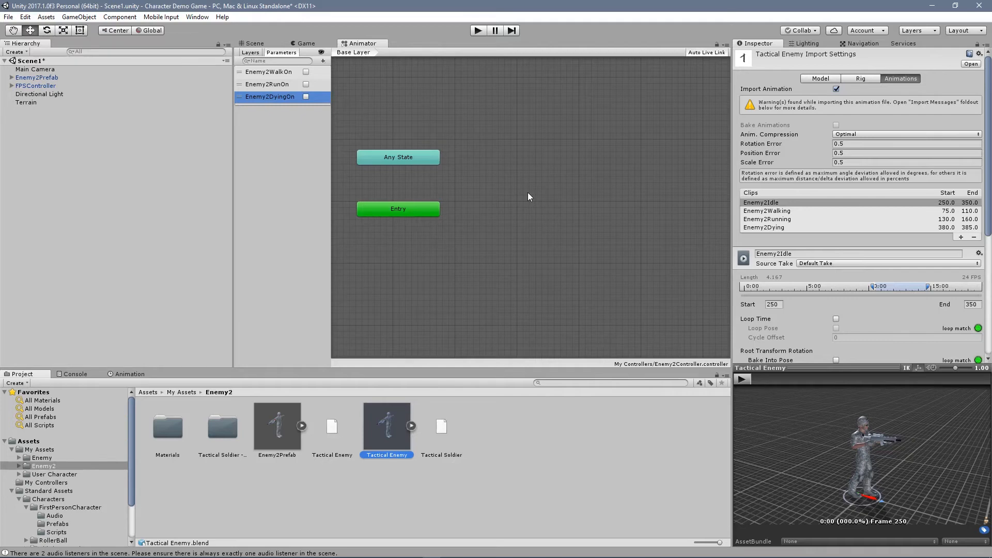
right_click(497, 194)
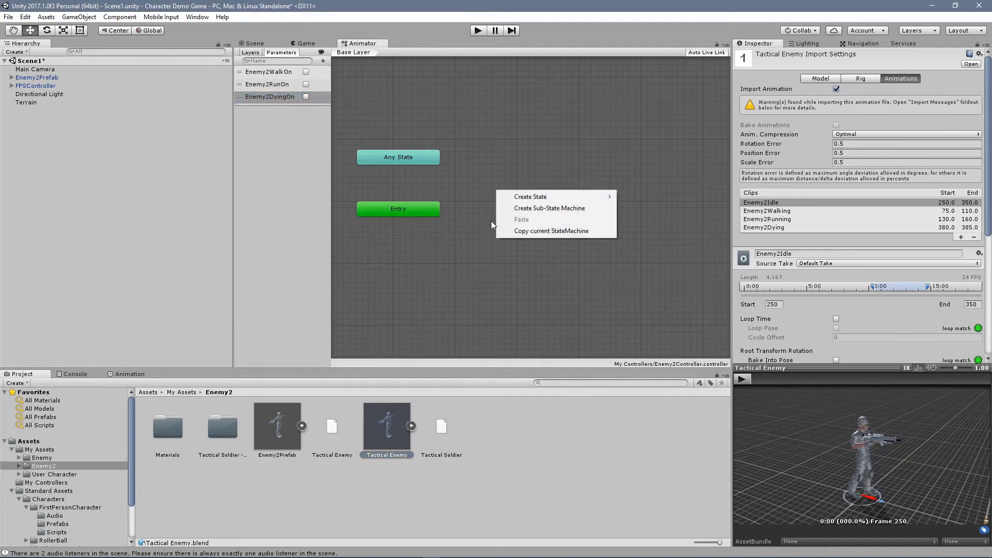
mouse_move(548, 199)
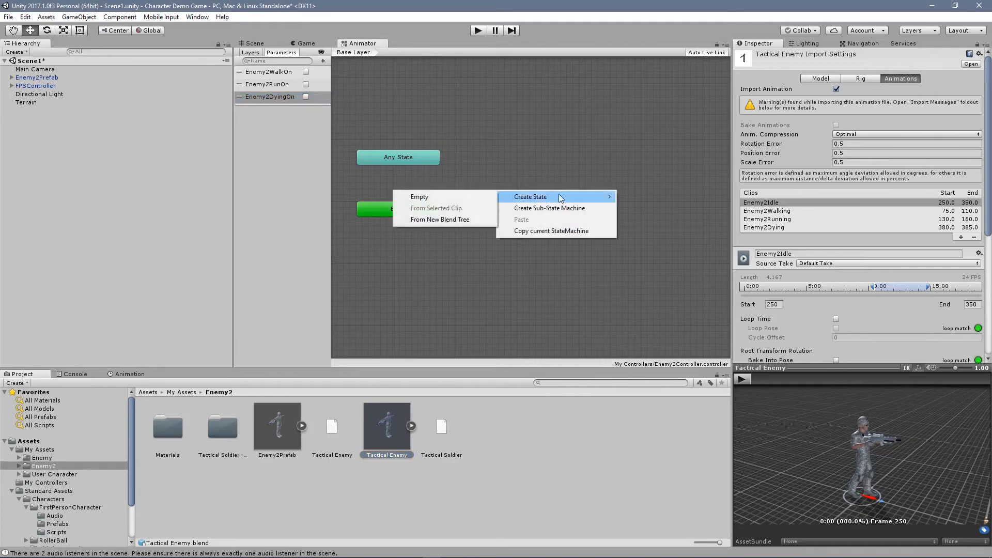
click(476, 197)
mouse_move(524, 204)
mouse_down()
mouse_move(541, 211)
mouse_move(506, 221)
mouse_move(551, 196)
mouse_move(526, 211)
mouse_up()
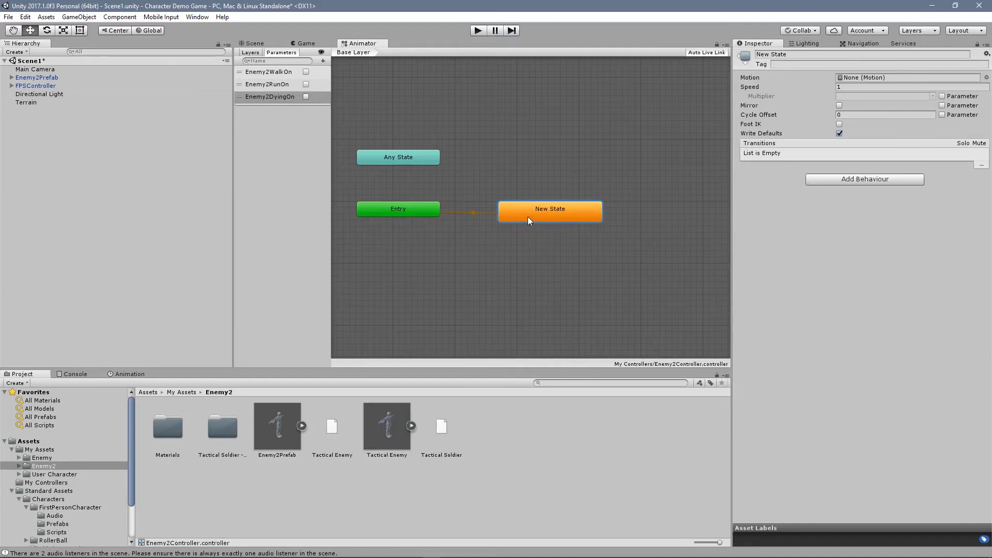
click(796, 58)
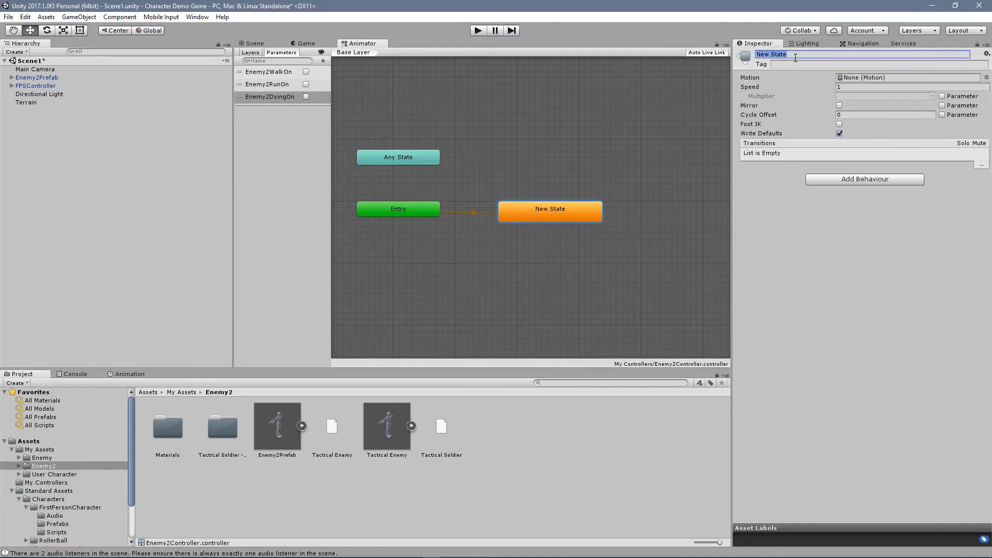
text(Enemy2Idle)
key(Return)
Assign the Enemy2Idle clip as the motion of the Enemy2Idle state
click(986, 78)
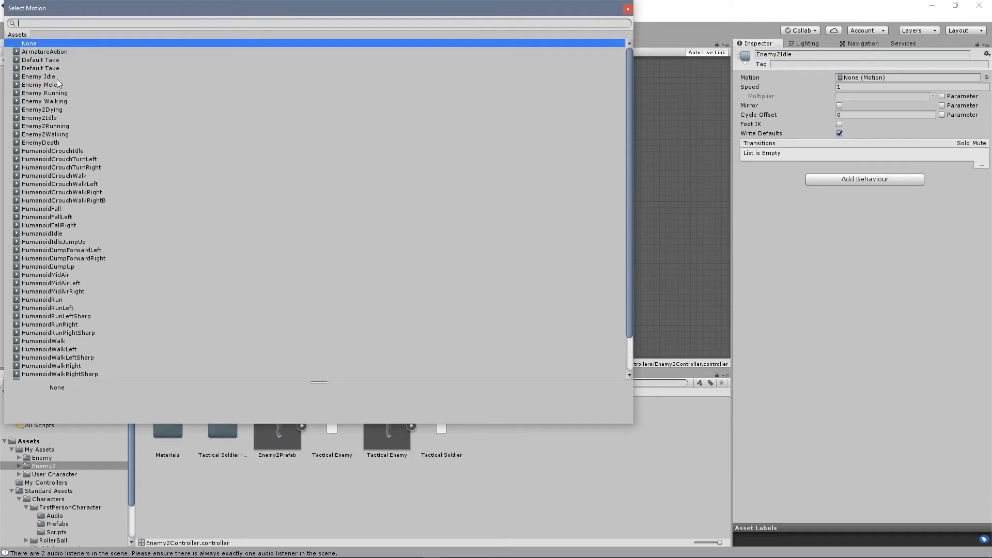
scroll(62, 155, down, 3)
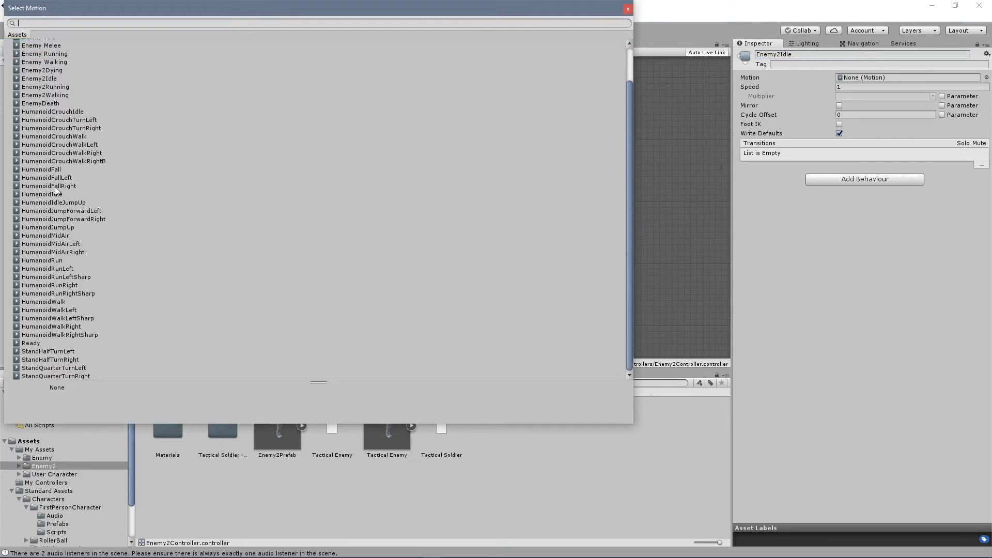
scroll(67, 200, up, 3)
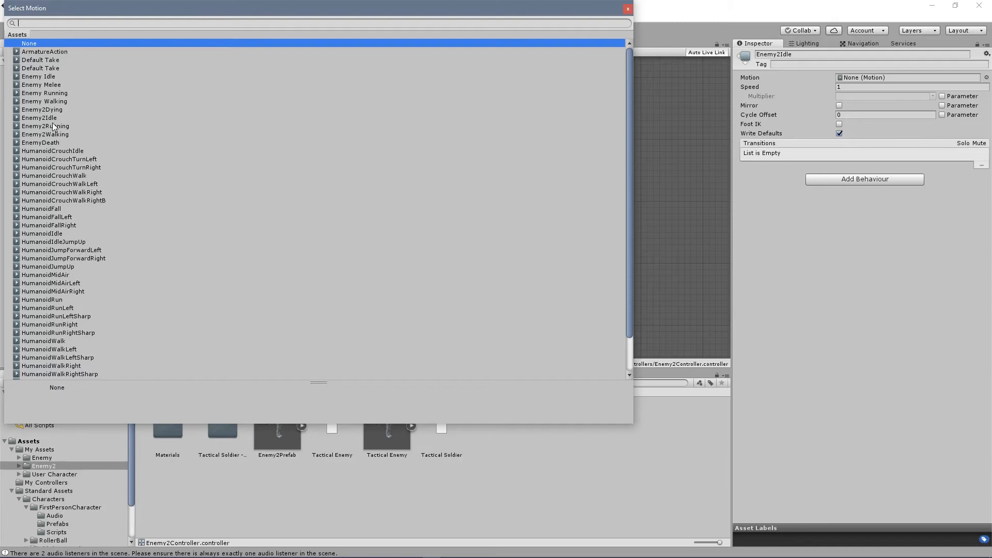
double_click(53, 118)
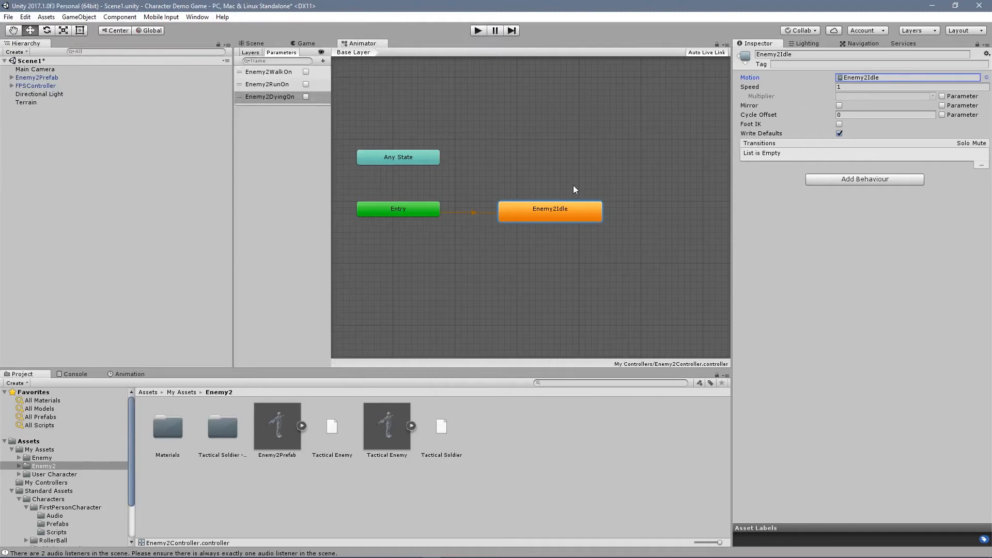
Move the Enemy2Idle state slightly lower and place a new empty state above it
middle_drag(574, 187, 493, 234)
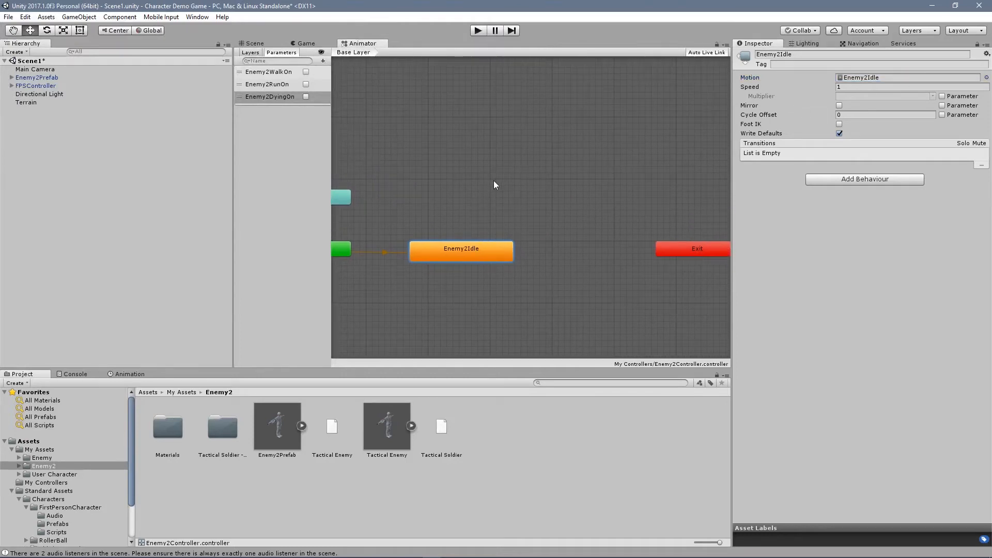
drag(483, 245, 446, 276)
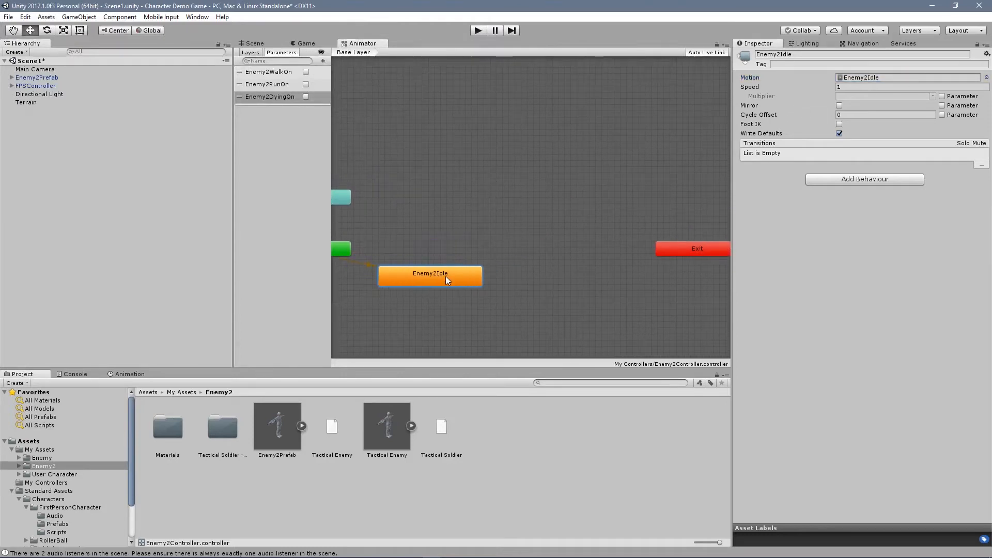
right_click(470, 182)
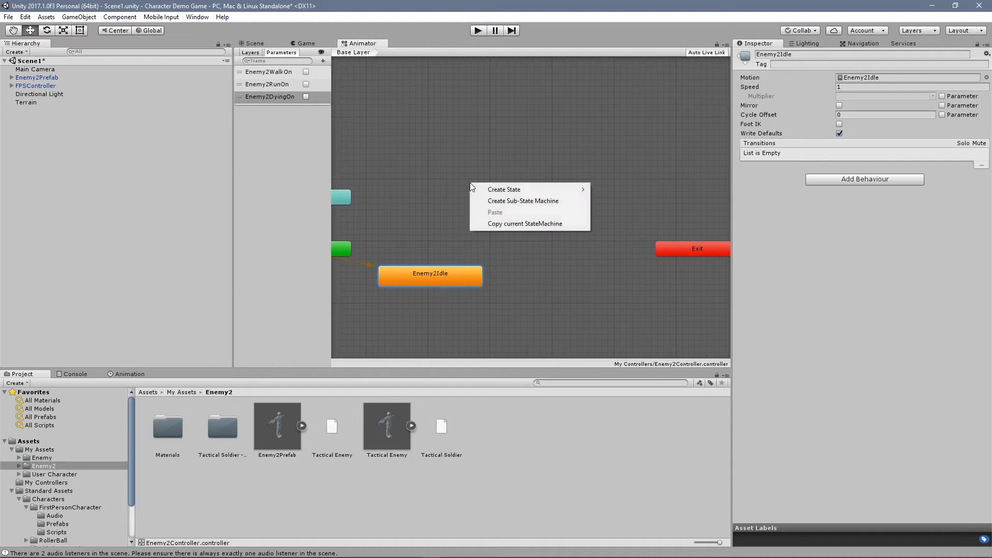
mouse_move(496, 189)
click(435, 190)
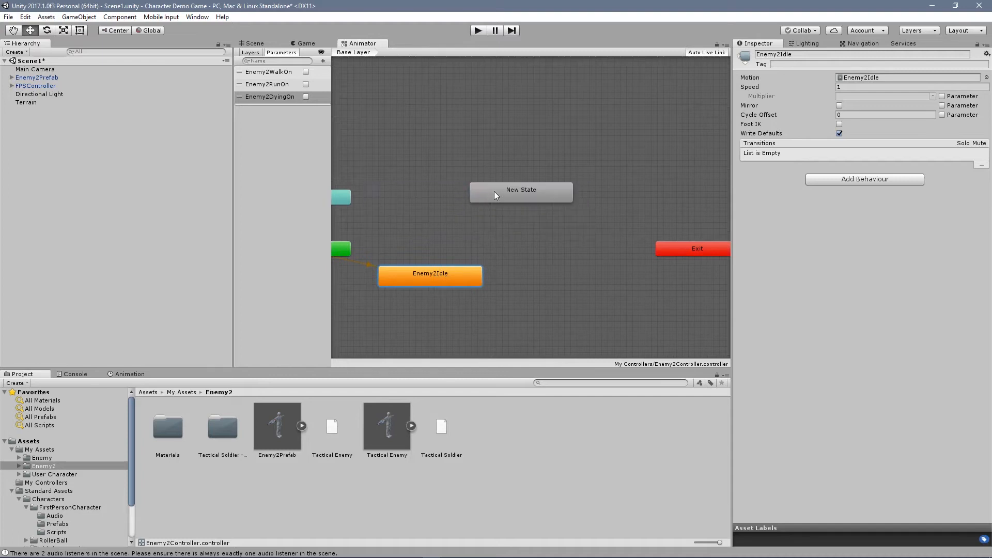
drag(533, 189, 518, 167)
Create a second empty state and place it below the Enemy2Idle state
scroll(521, 182, down, 3)
right_click(513, 268)
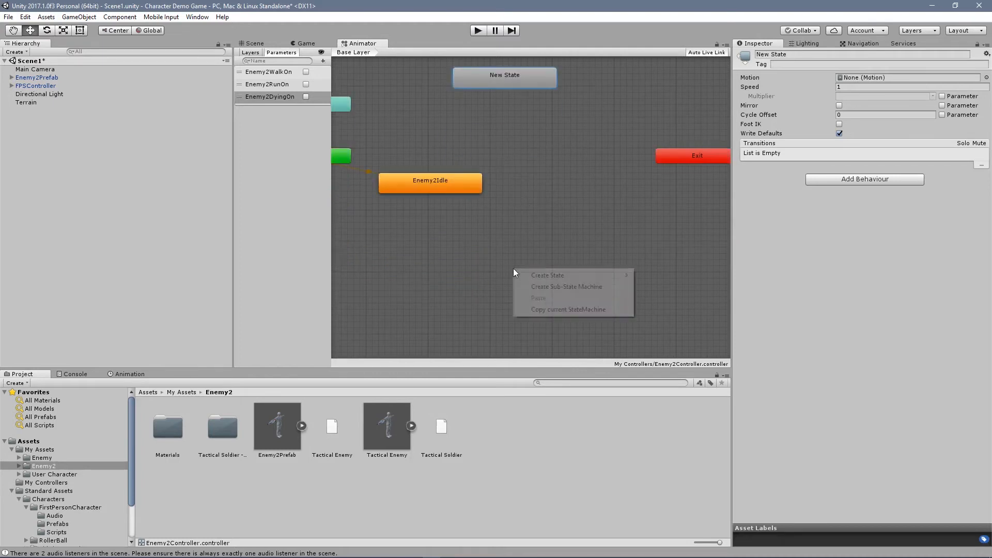
mouse_move(558, 276)
click(464, 275)
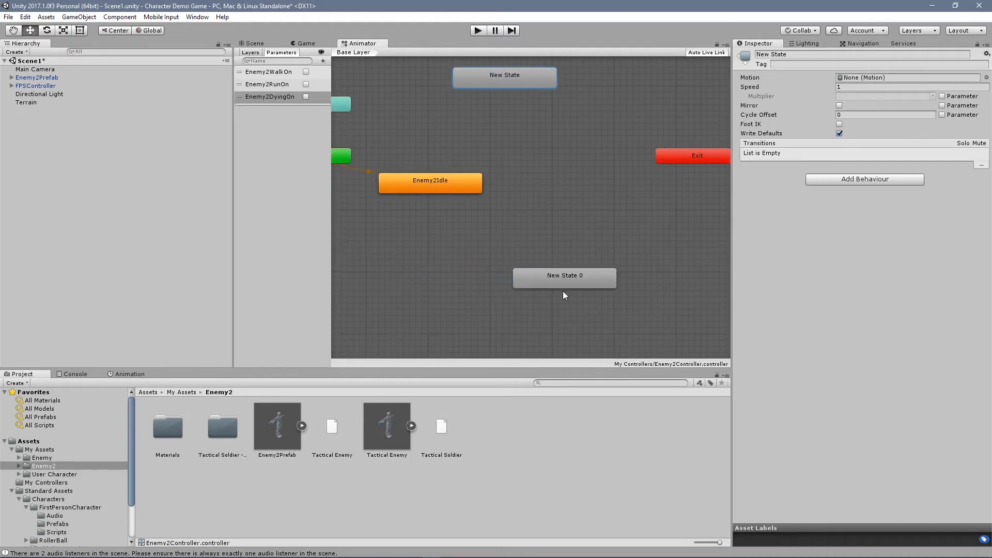
drag(553, 282, 506, 267)
Create a third empty state just below the Exit node and move Enemy2Idle farther from the new states
right_click(607, 215)
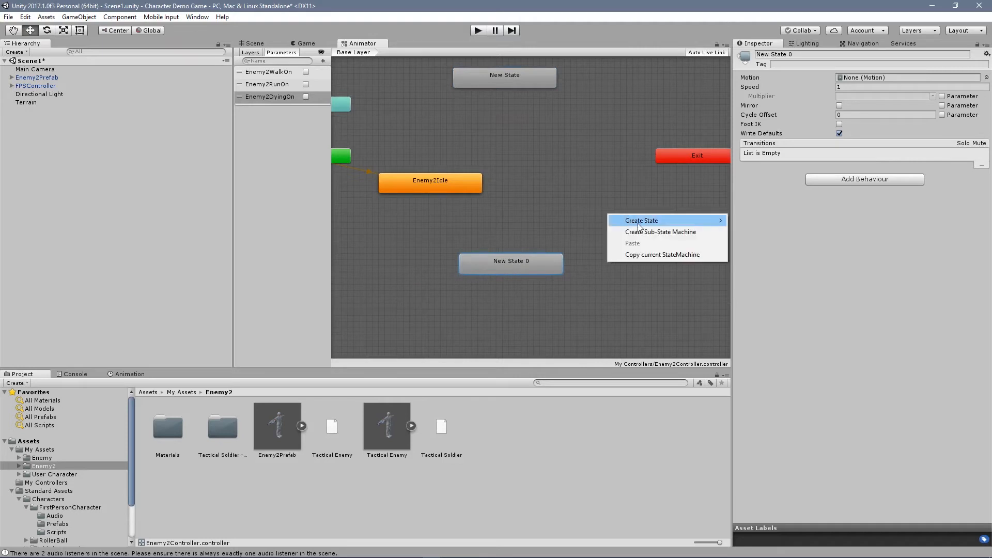
mouse_move(612, 219)
click(571, 221)
drag(627, 220, 646, 205)
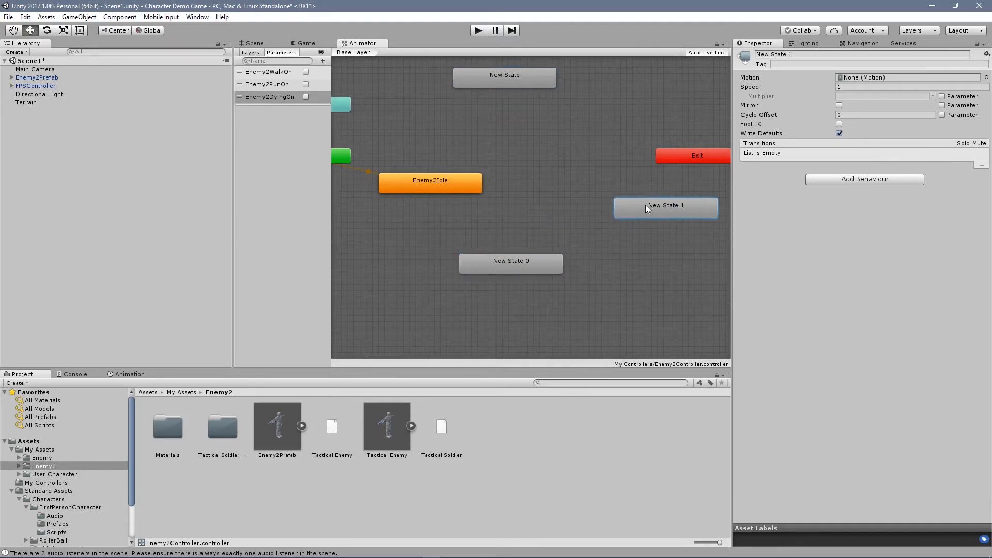
drag(426, 188, 408, 200)
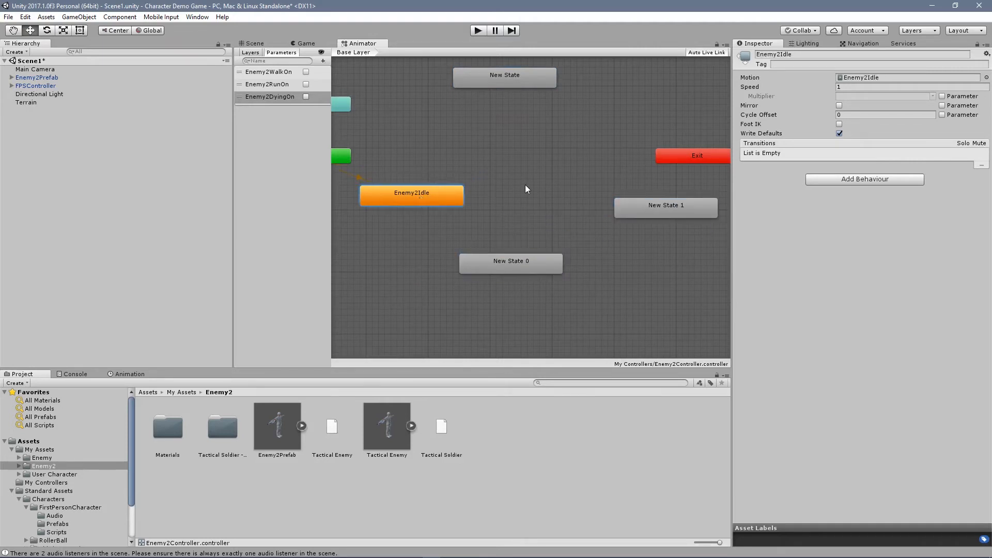
Rename the empty state above Enemy2Idle as Enemy2Walking
middle_drag(525, 185, 507, 227)
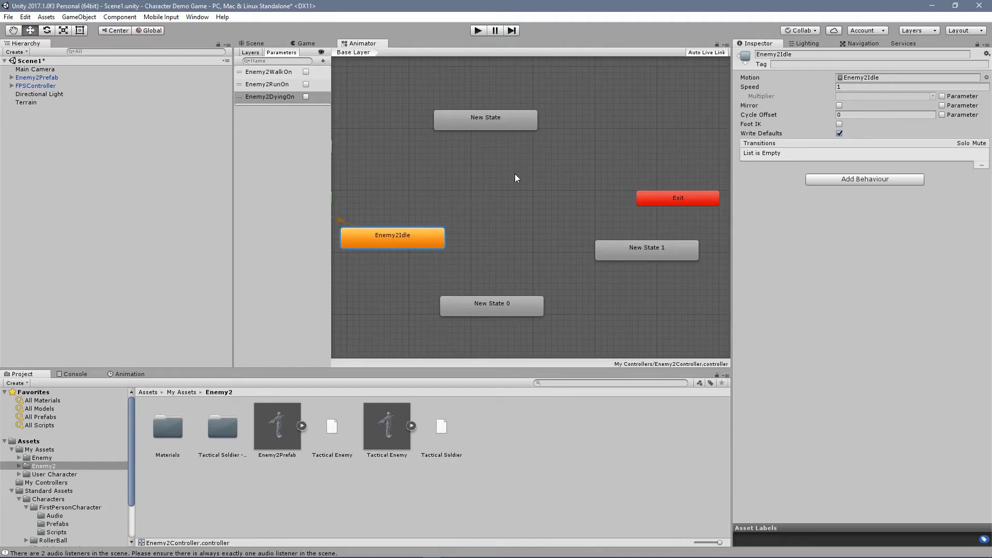
scroll(522, 134, down, 4)
scroll(537, 165, up, 4)
scroll(537, 166, down, 4)
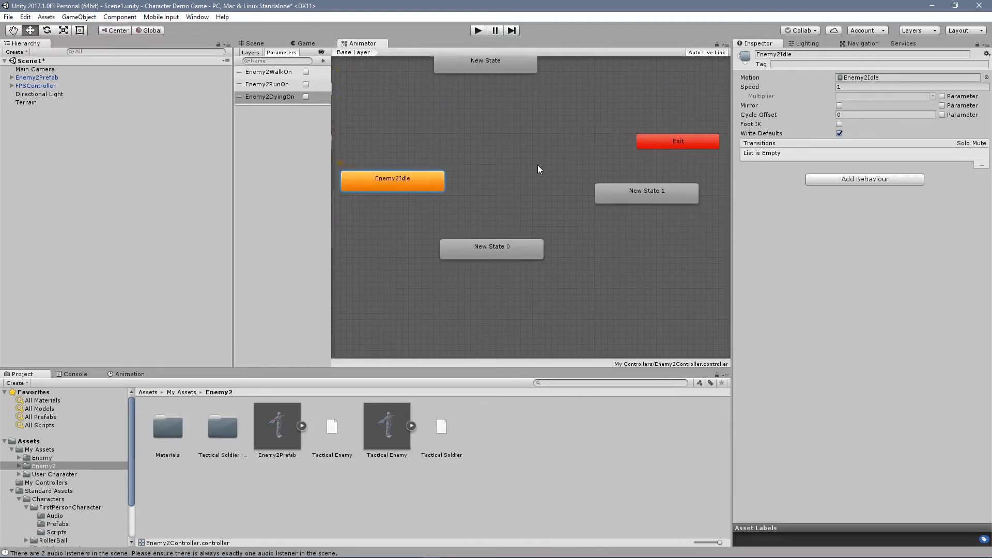
scroll(537, 165, up, 1)
scroll(537, 165, up, 4)
click(516, 127)
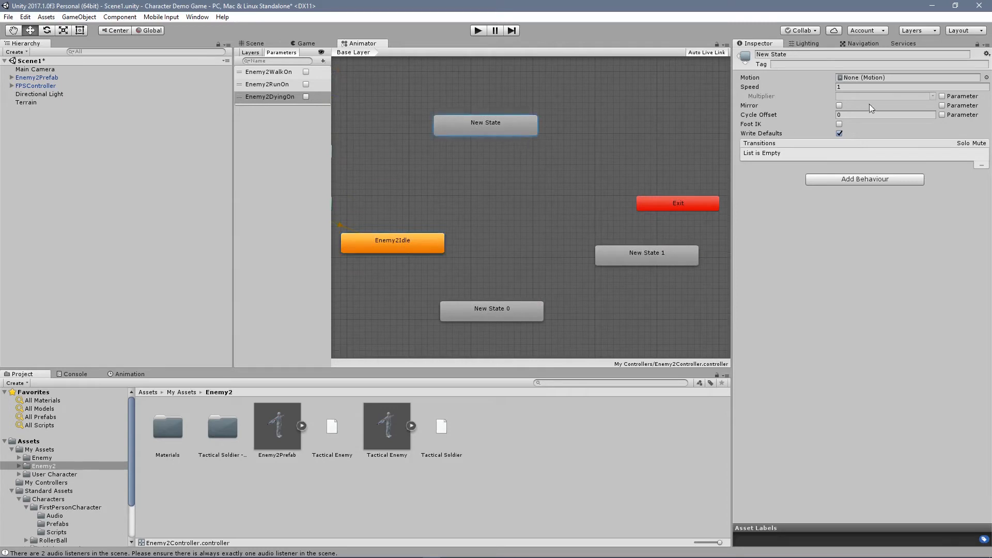
click(785, 54)
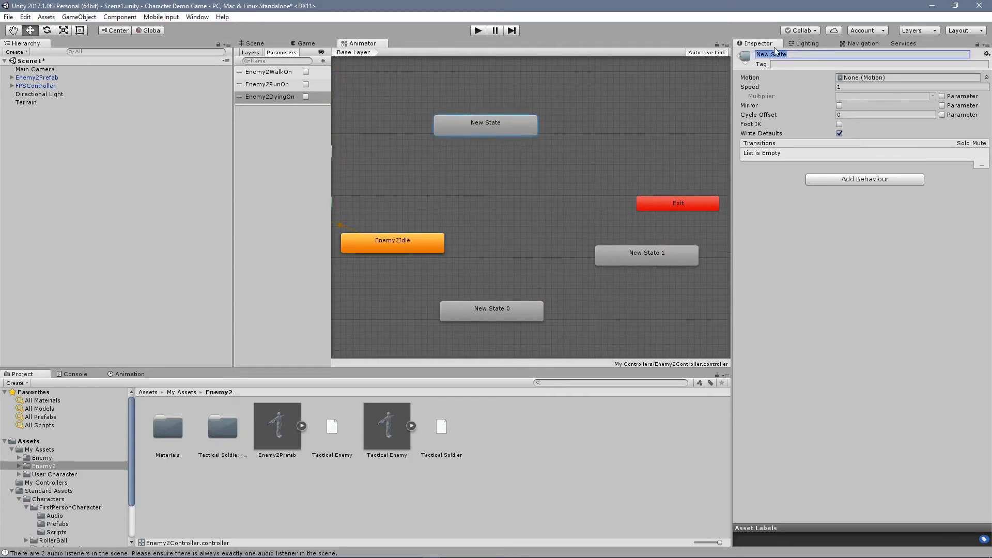
text(Enemy2Walking)
key(Return)
Rename the empty state below the Exit node as Enemy2Dying
click(649, 257)
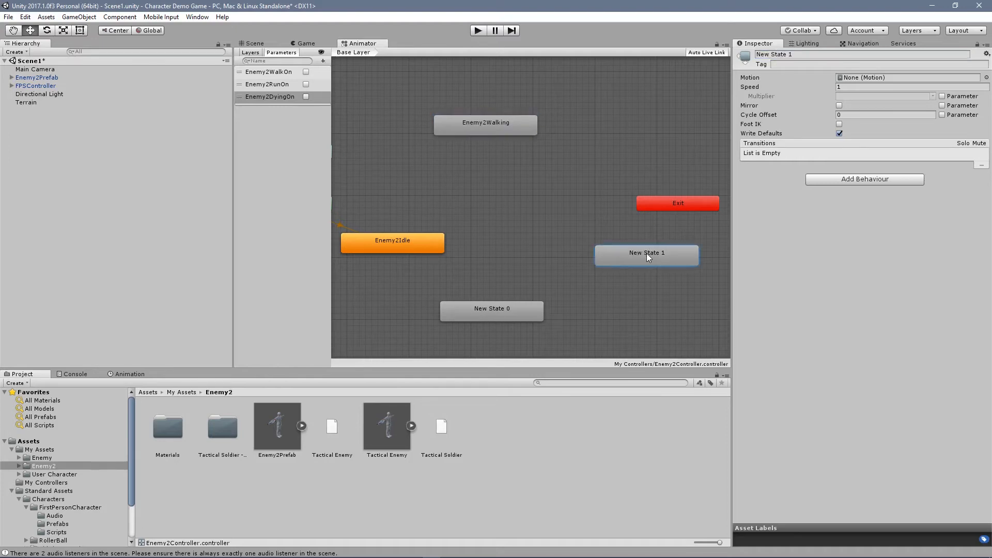
click(809, 53)
text(Enemy)
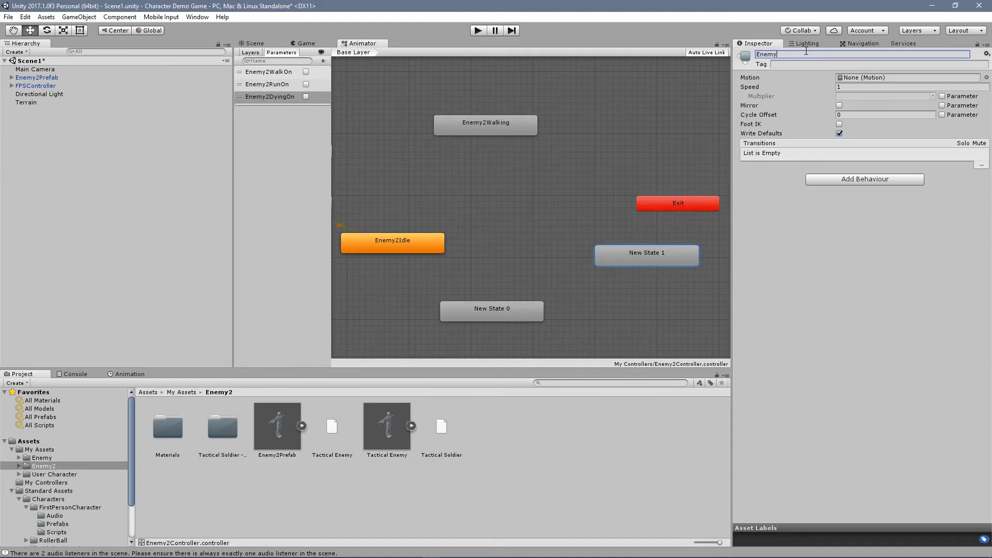
text(2Dying)
key(Return)
Rename the remaining empty state below Enemy2Idle as Enemy2Running
click(515, 306)
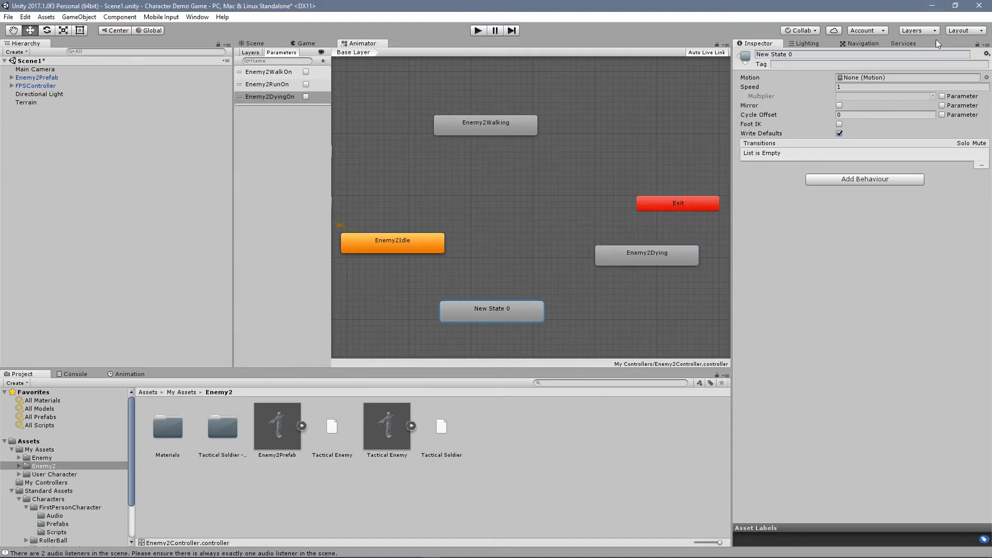
click(800, 55)
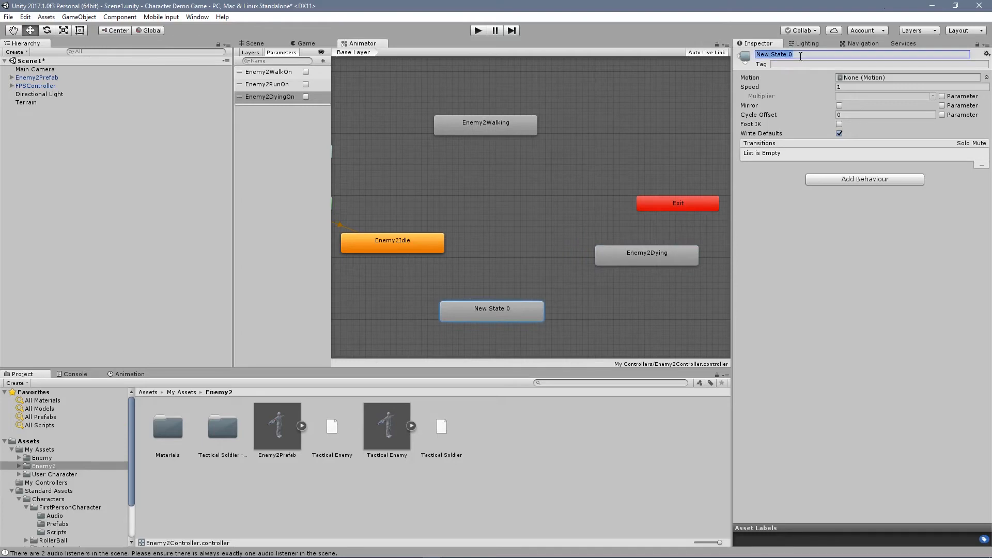
text(Enemy2Running)
key(Return)
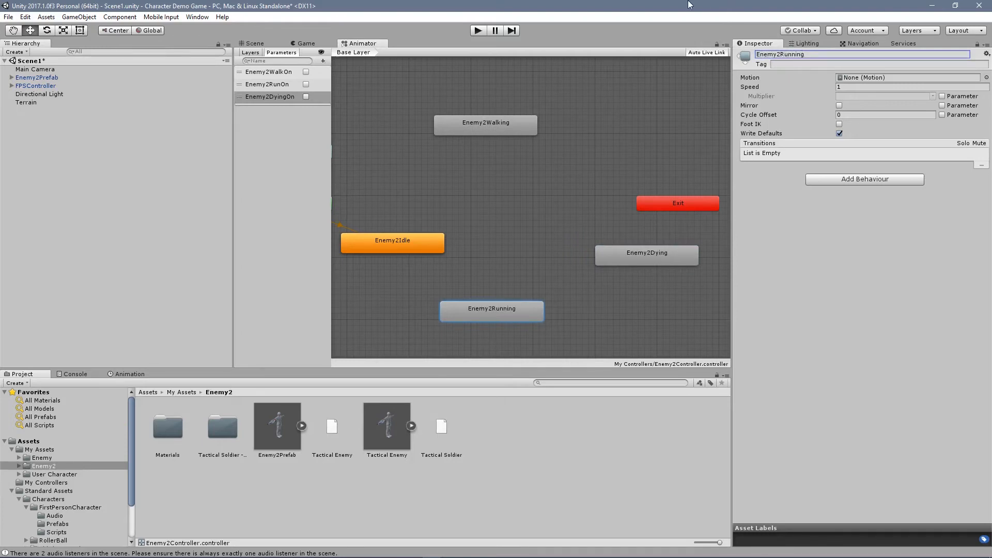
Move Enemy2Idle up between the walking and running states, and make transitions both ways between Enemy2Idle and Enemy2Walking
drag(398, 241, 398, 206)
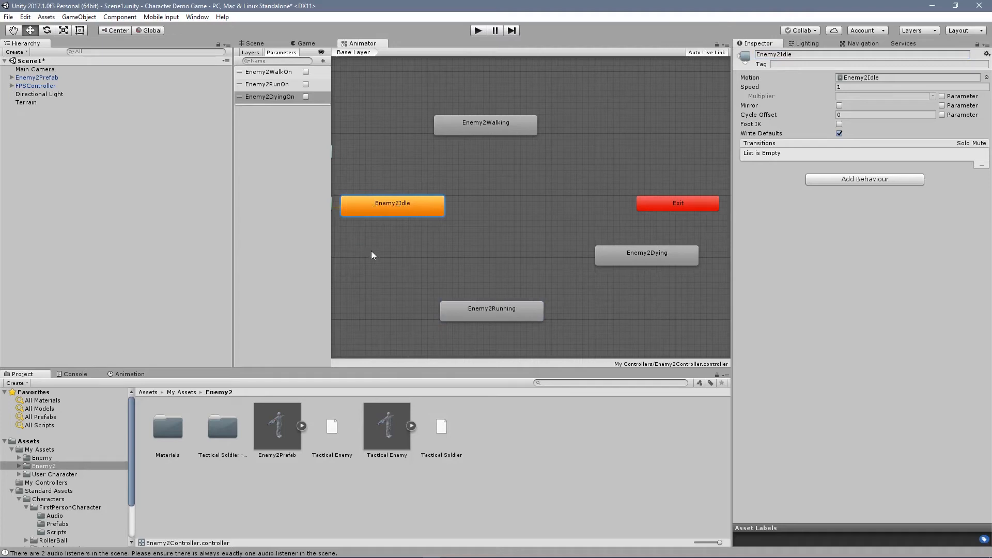
drag(404, 215, 422, 212)
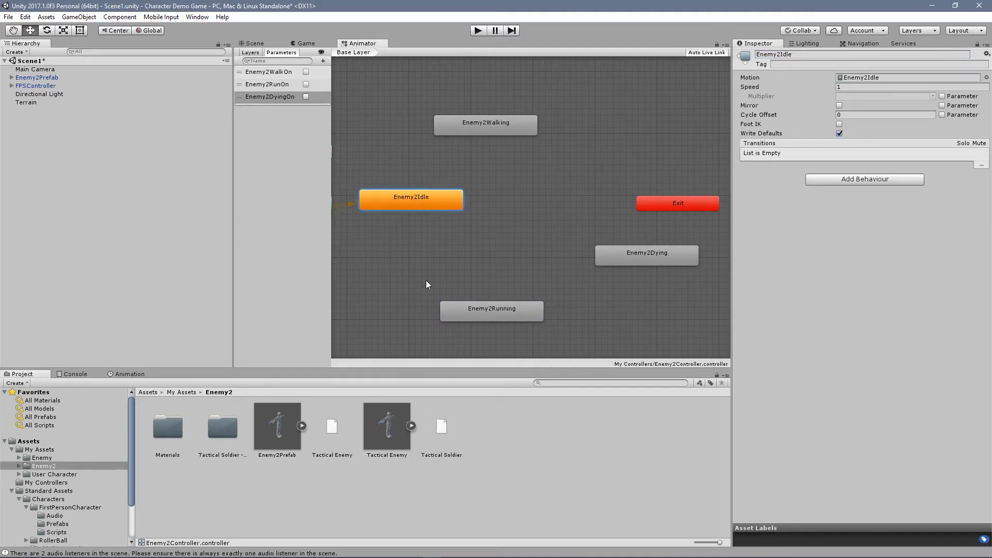
right_click(418, 200)
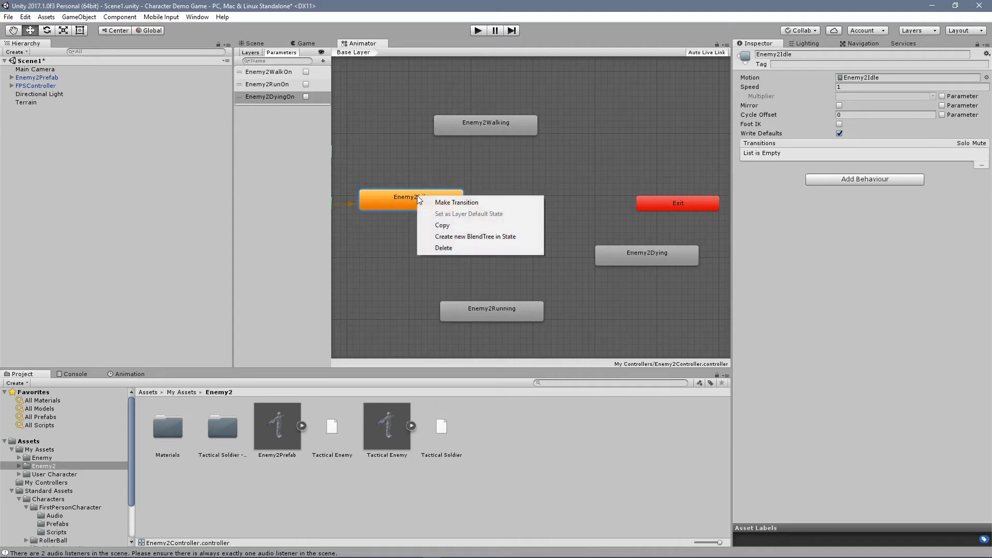
click(442, 202)
click(492, 126)
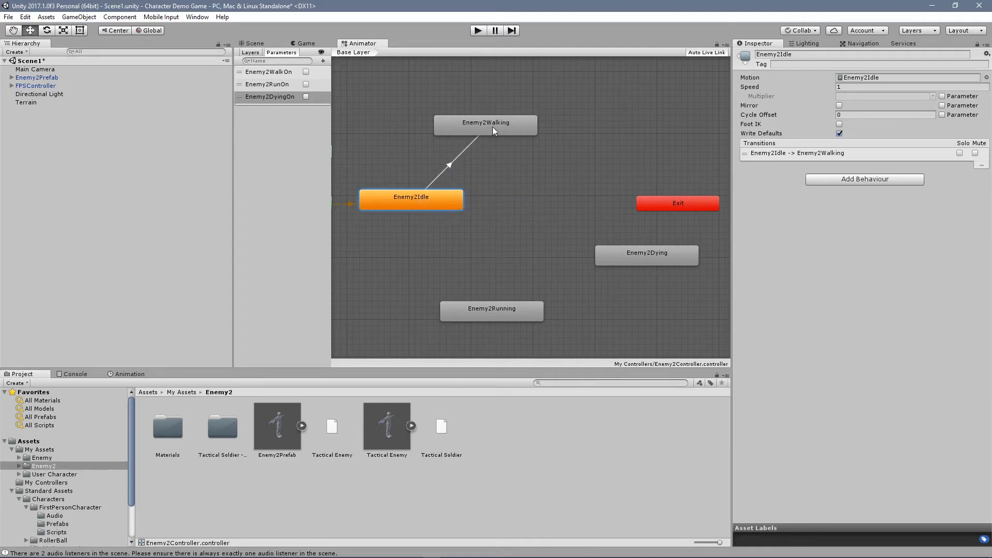
right_click(492, 126)
click(513, 135)
click(401, 197)
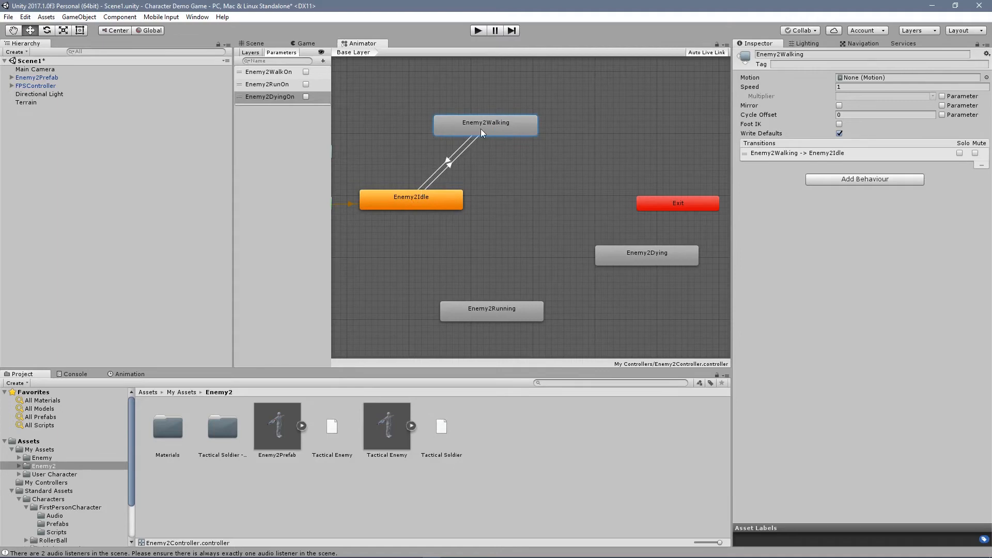
Make transitions both ways between the Enemy2Idle and Enemy2Running states
click(429, 204)
right_click(429, 206)
click(455, 213)
click(492, 309)
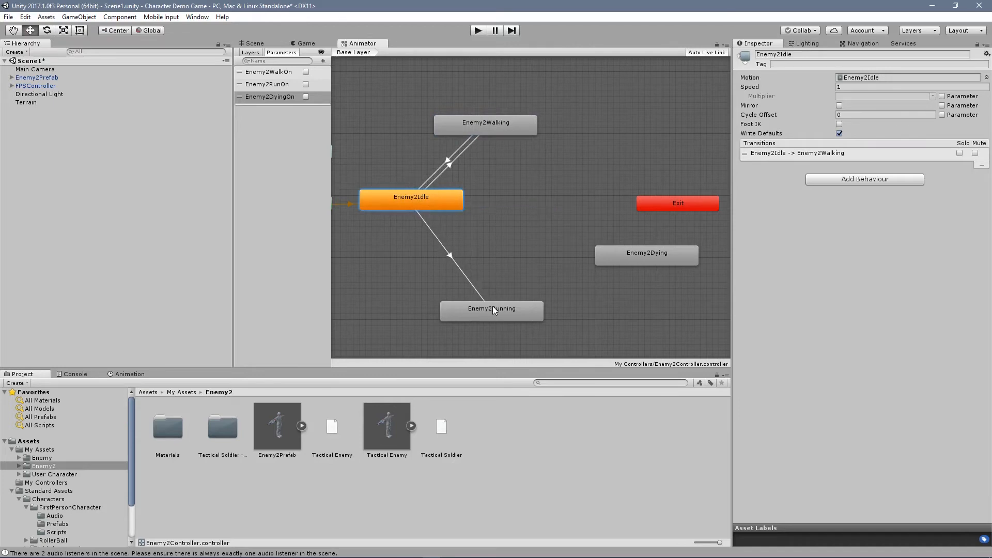
right_click(490, 311)
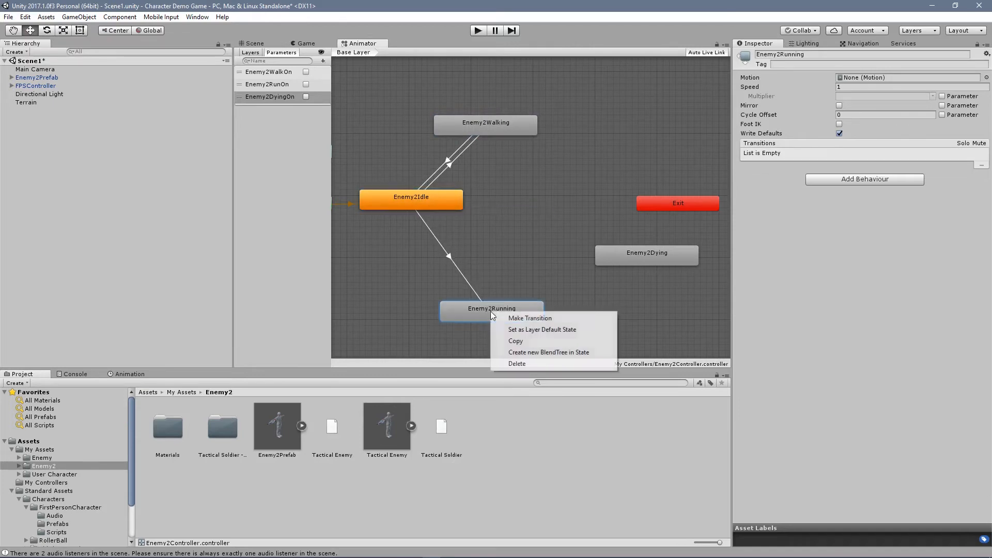
click(519, 318)
click(439, 197)
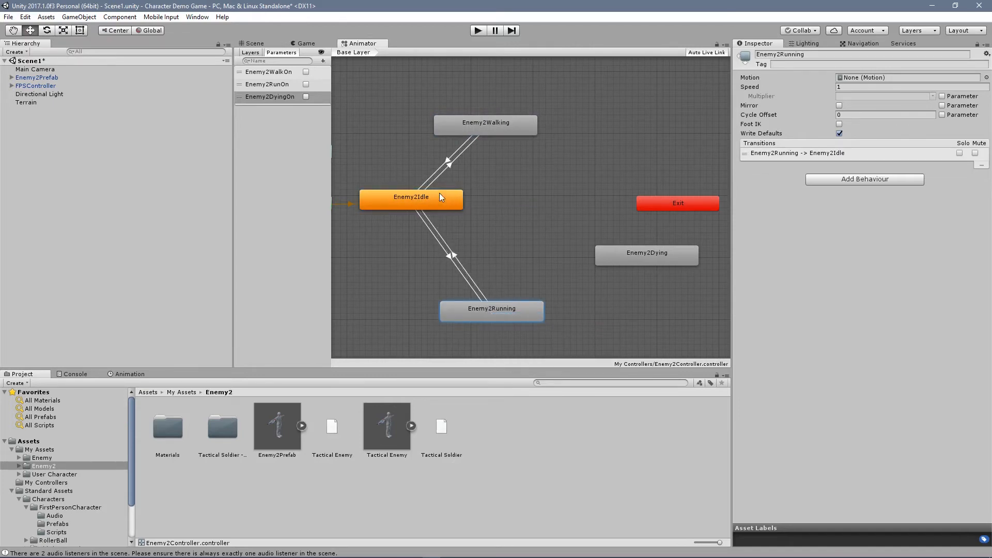
Make transitions both ways between the Enemy2Running and Enemy2Walking states
right_click(521, 310)
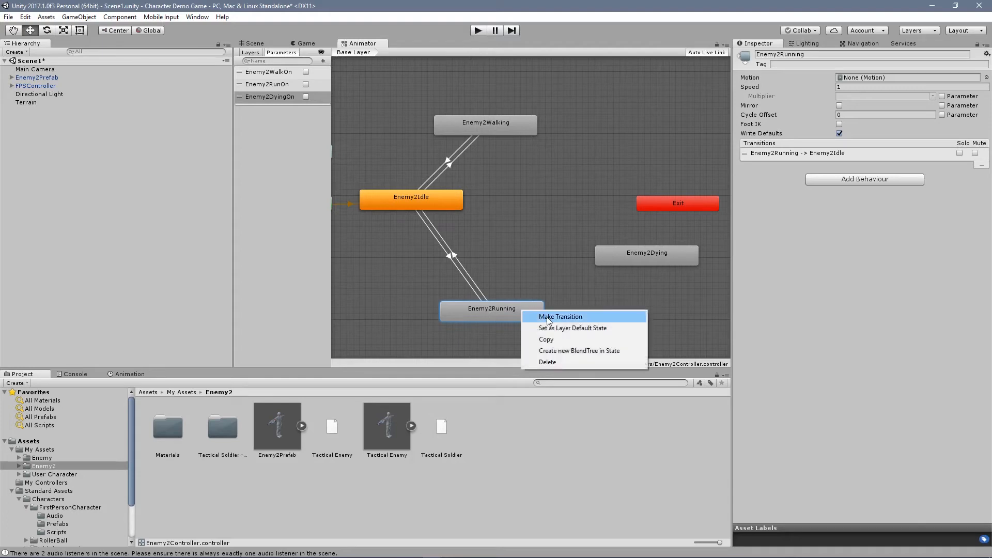
click(550, 317)
click(495, 125)
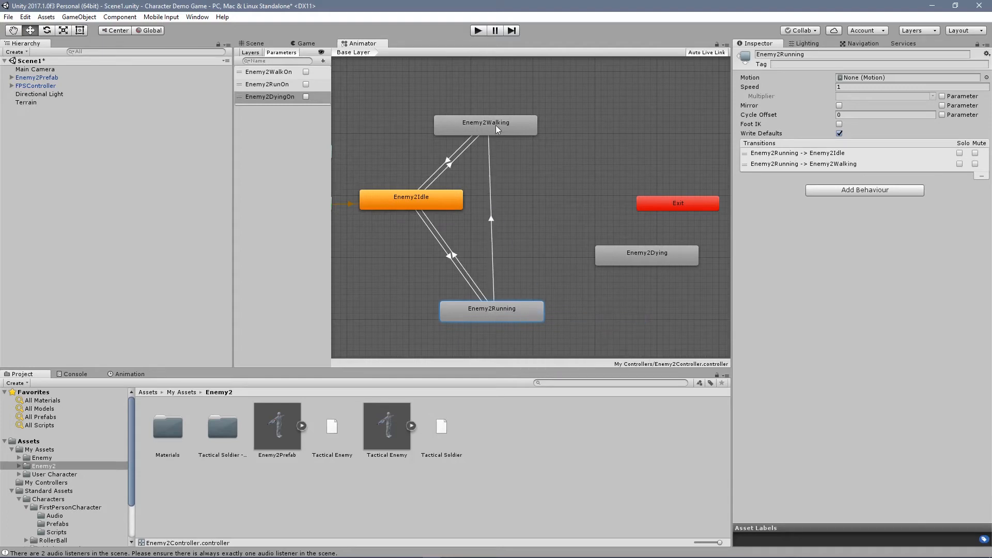
right_click(495, 125)
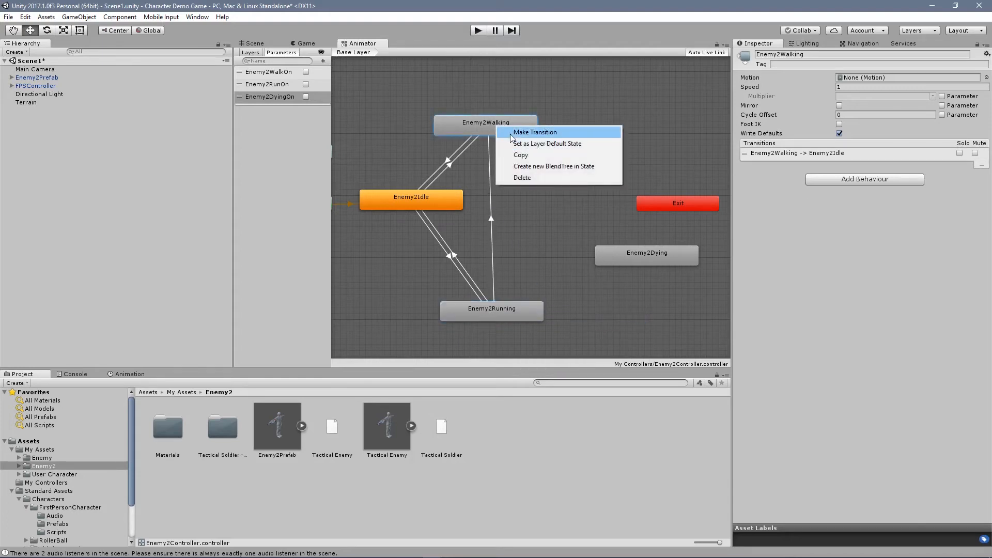
click(517, 133)
click(500, 308)
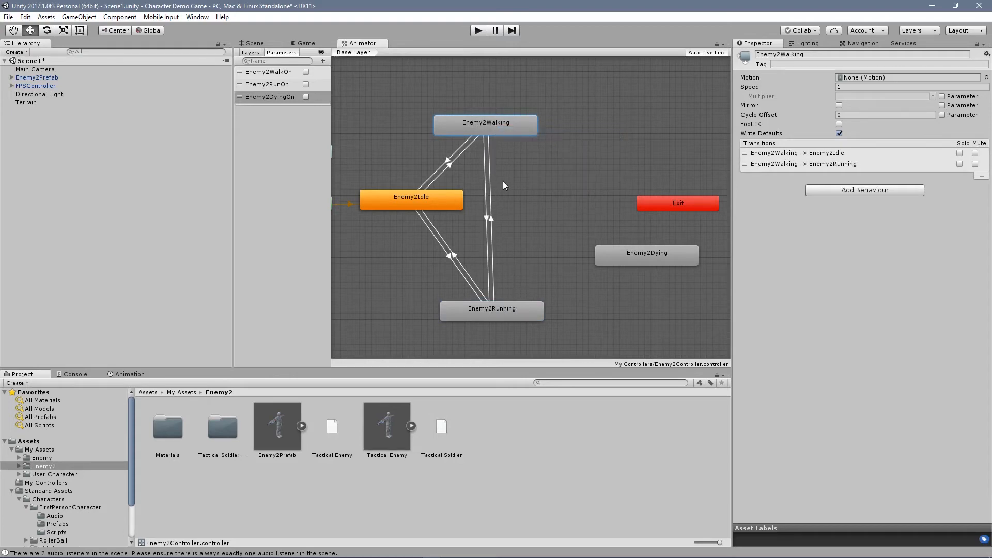
Make one-way transitions to Enemy2Dying from both Enemy2Running and Enemy2Walking
right_click(510, 308)
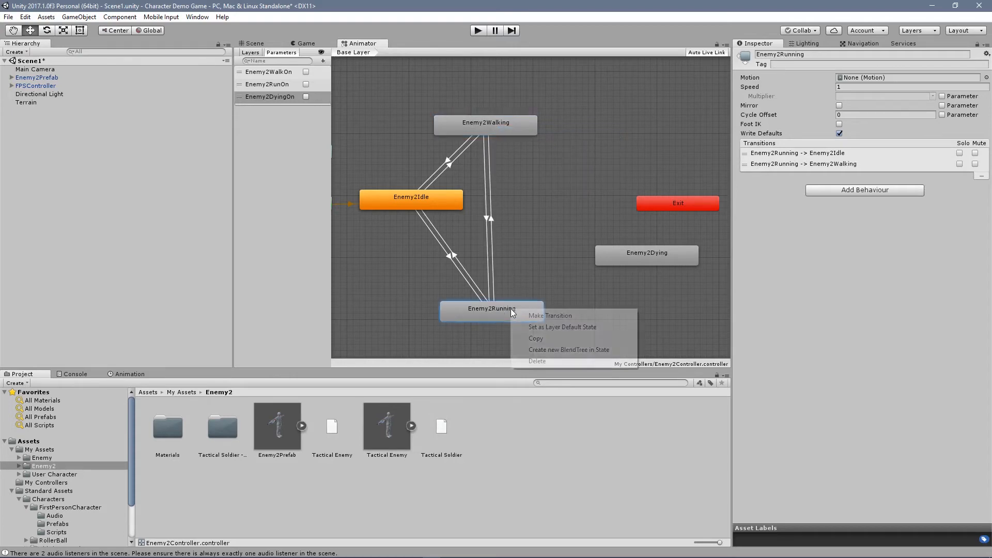
click(568, 314)
click(623, 256)
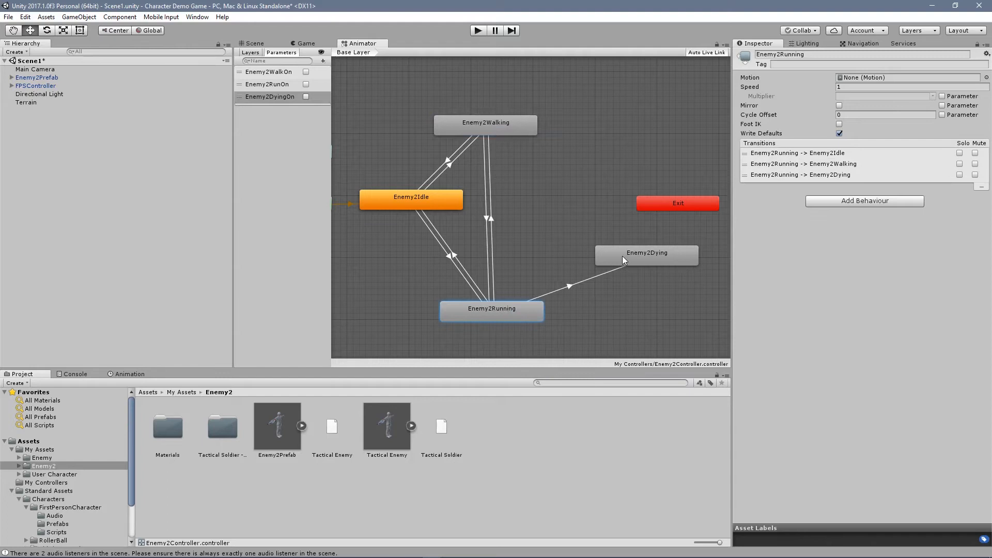
right_click(490, 120)
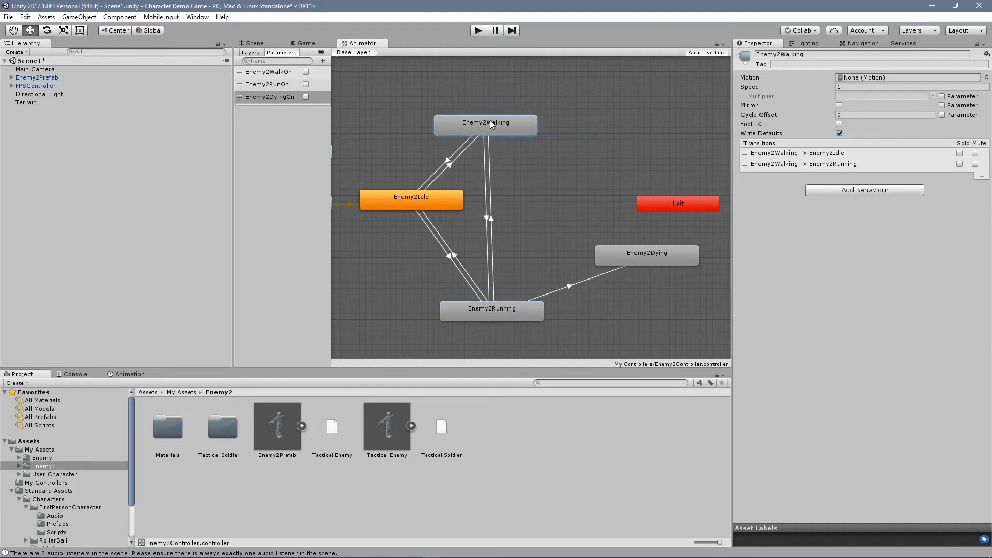
click(522, 127)
click(635, 255)
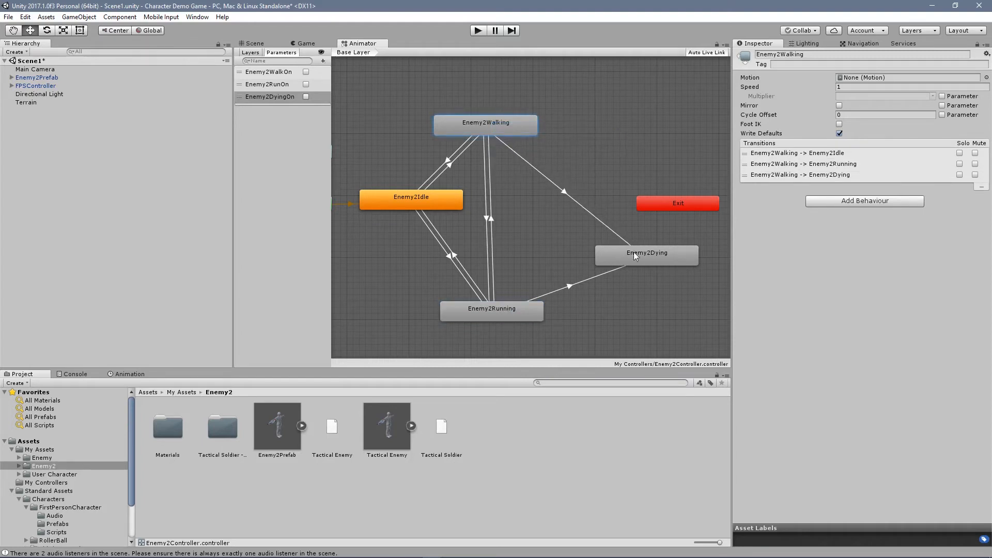
Make a transition from Enemy2Idle to Enemy2Dying, and move Enemy2Walking and Enemy2Running farther apart to spread out the arrows
right_click(436, 197)
click(455, 202)
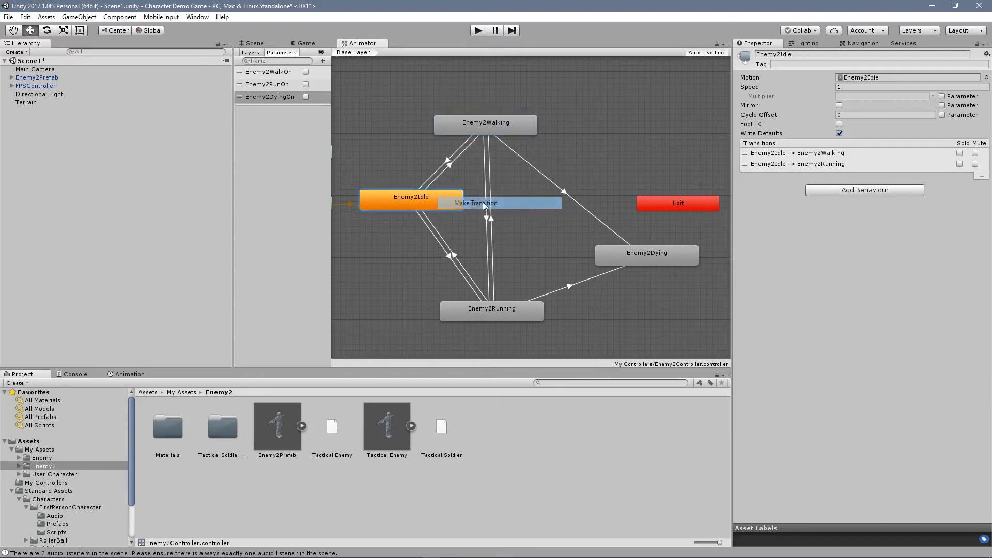
click(624, 254)
click(624, 254)
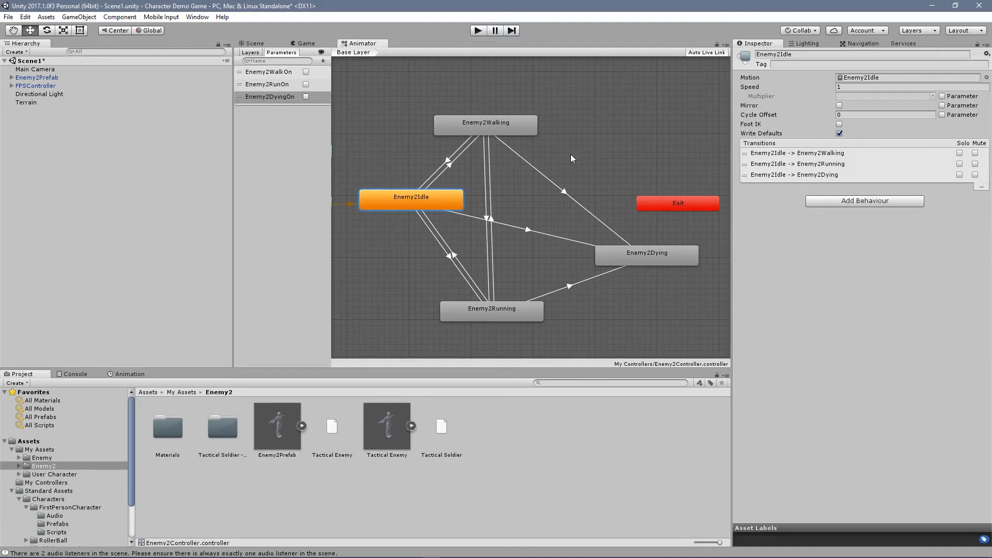
drag(526, 129, 559, 117)
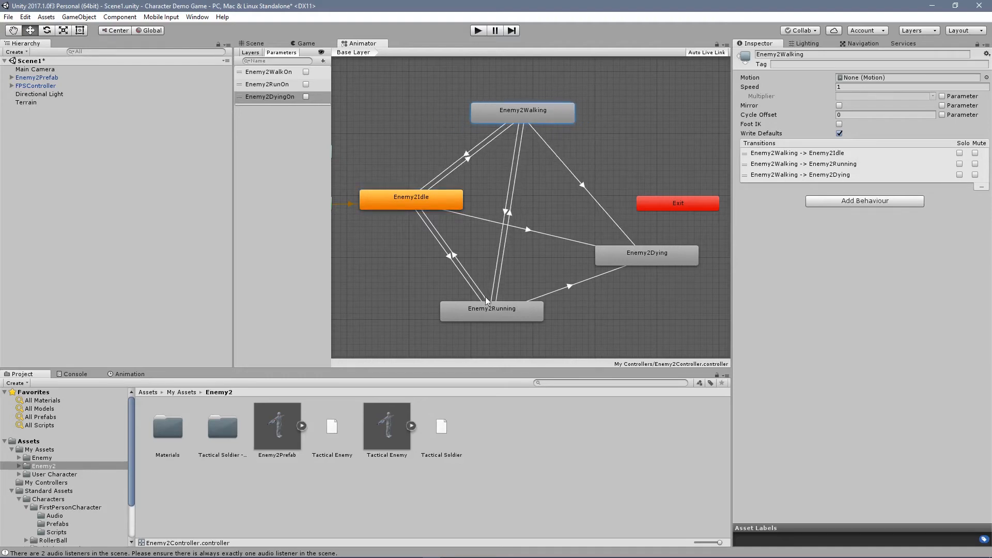
drag(480, 304, 473, 318)
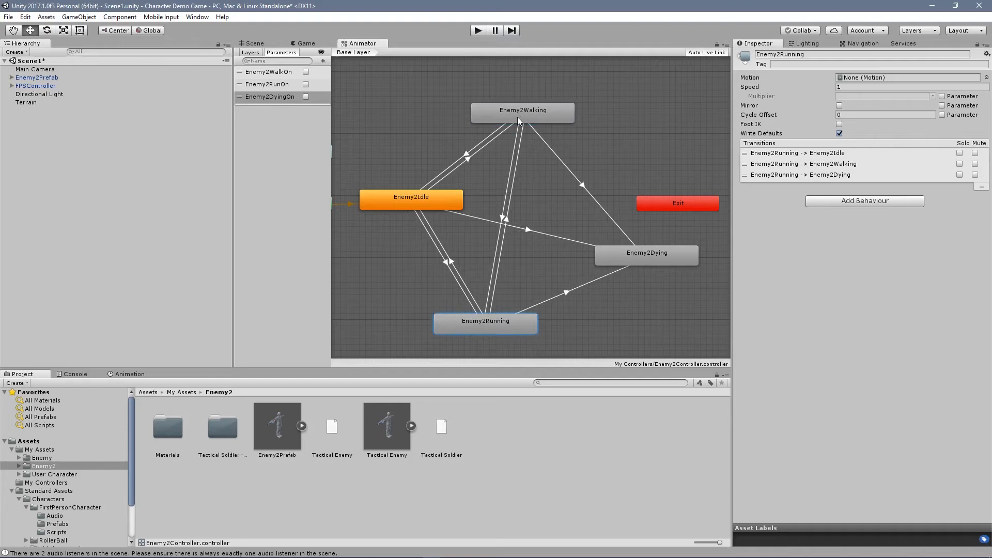
Add three conditions to the Enemy2Idle to Enemy2Walking transition, using Enemy2WalkOn, Enemy2RunOn and Enemy2DyingOn
click(466, 160)
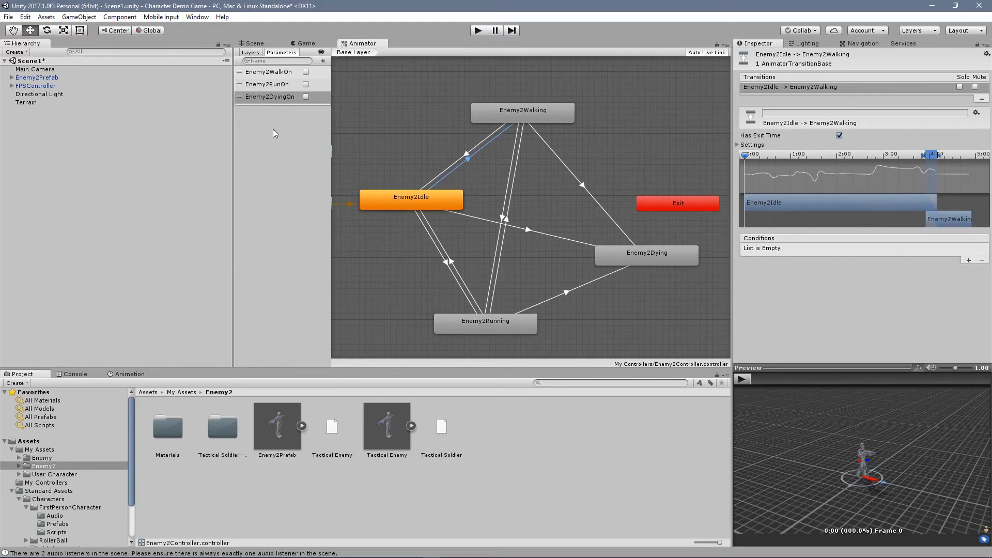
click(968, 260)
click(968, 270)
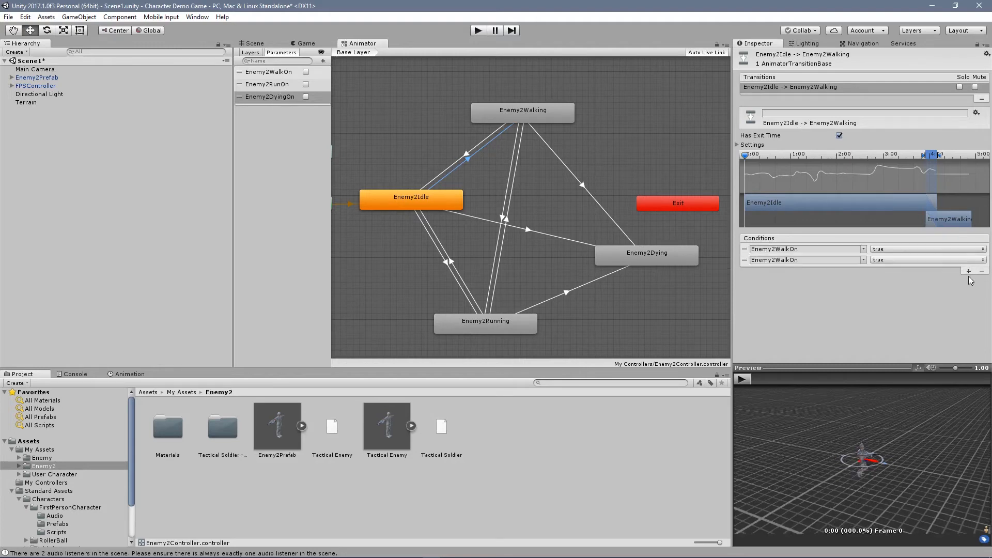
click(968, 282)
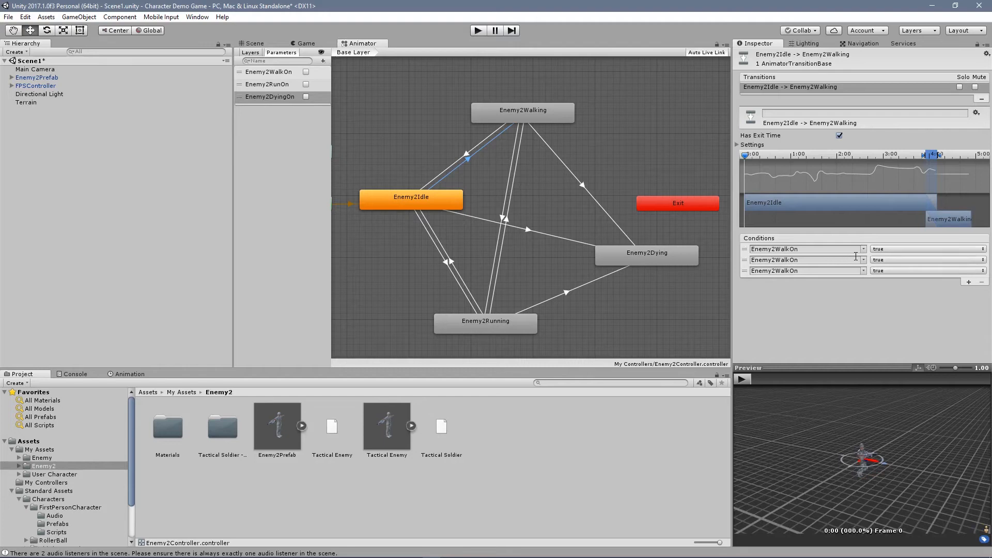
click(861, 259)
click(870, 277)
click(861, 270)
click(882, 303)
Set the Enemy2DyingOn and Enemy2RunOn conditions of the Enemy2Idle to Enemy2Walking transition to false
click(922, 270)
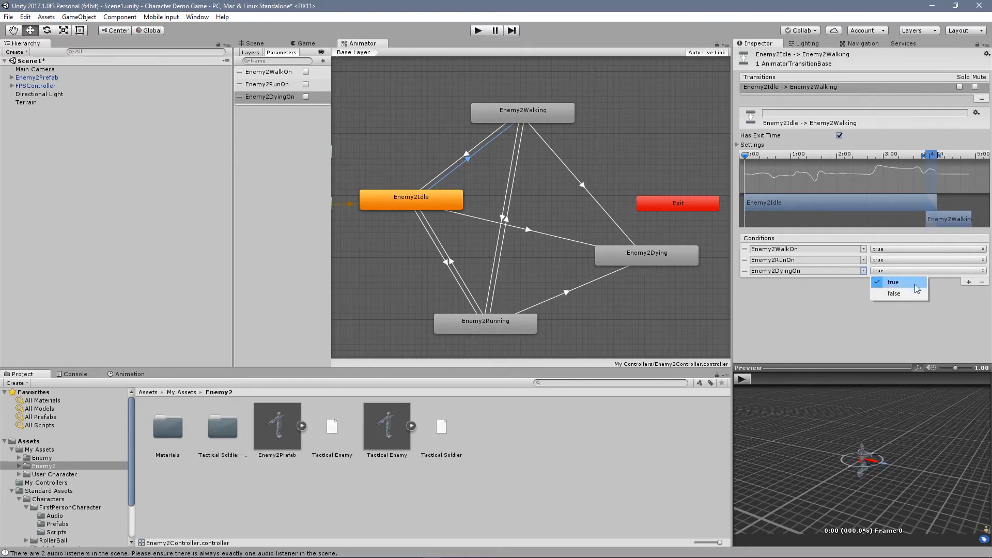
click(913, 296)
click(914, 269)
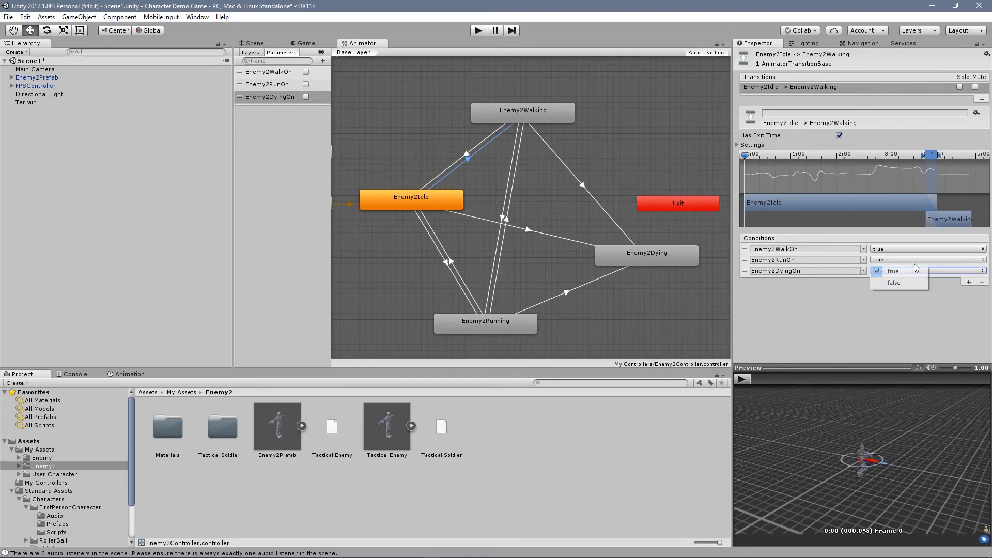
click(900, 282)
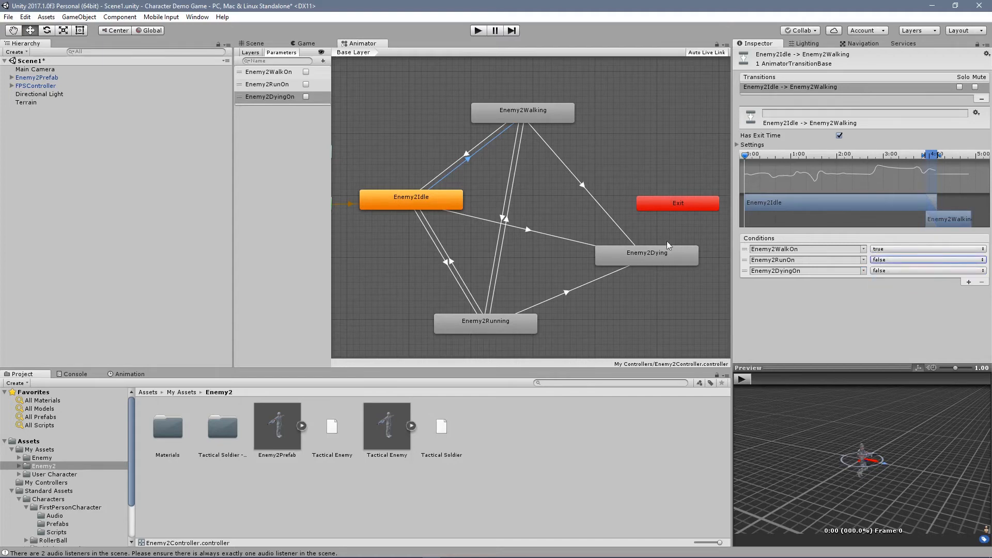
Add three conditions to the Enemy2Walking to Enemy2Idle transition, using Enemy2WalkOn, Enemy2RunOn and Enemy2DyingOn
click(468, 157)
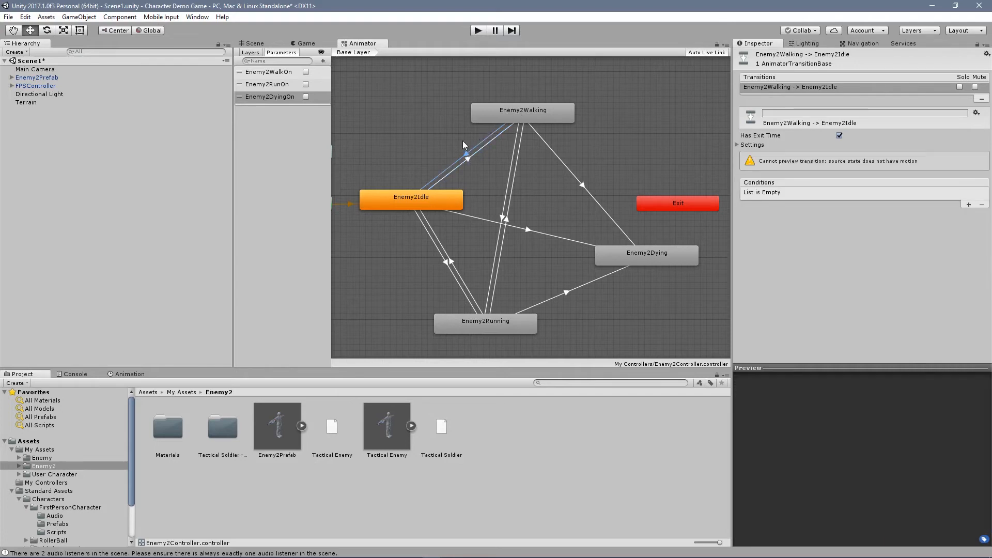
click(968, 205)
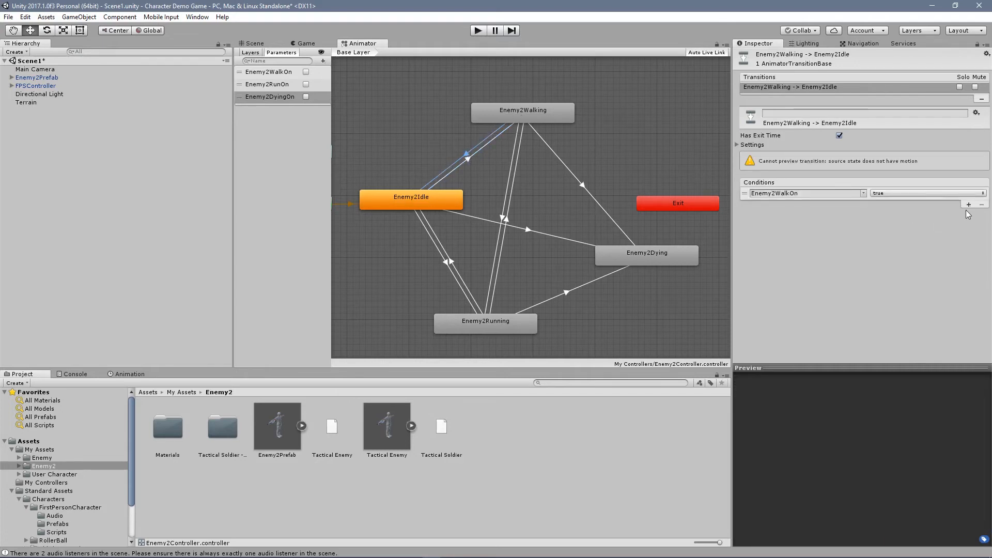
click(967, 206)
click(968, 216)
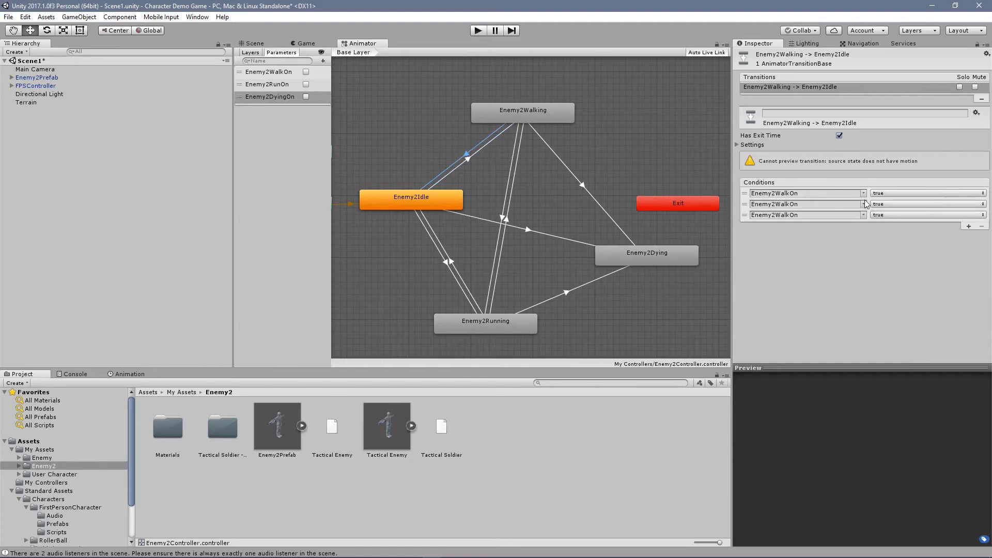
click(863, 215)
click(897, 227)
click(863, 215)
click(889, 248)
Set the Enemy2DyingOn, Enemy2RunOn and Enemy2WalkOn conditions of the Enemy2Walking to Enemy2Idle transition to false
click(899, 214)
click(894, 238)
click(897, 204)
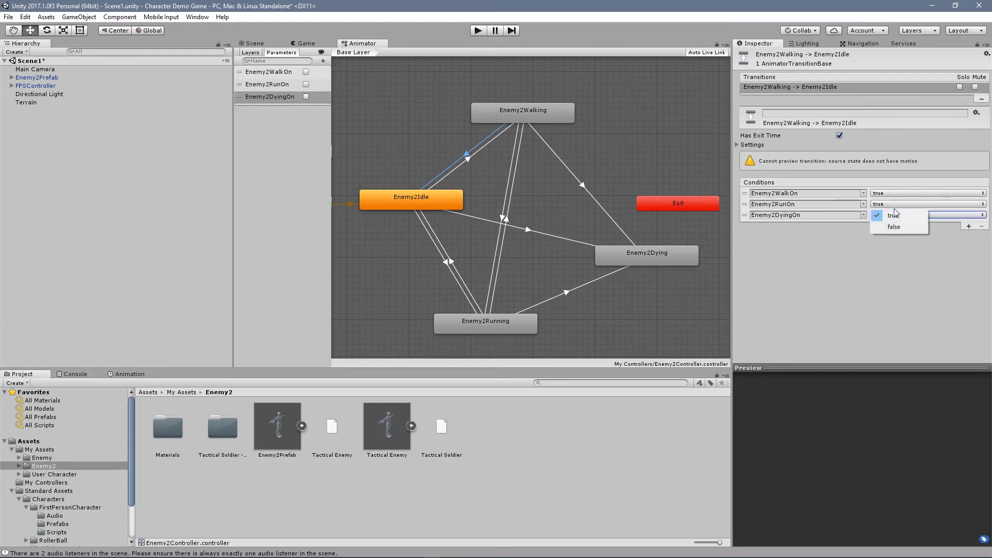
click(894, 227)
click(893, 195)
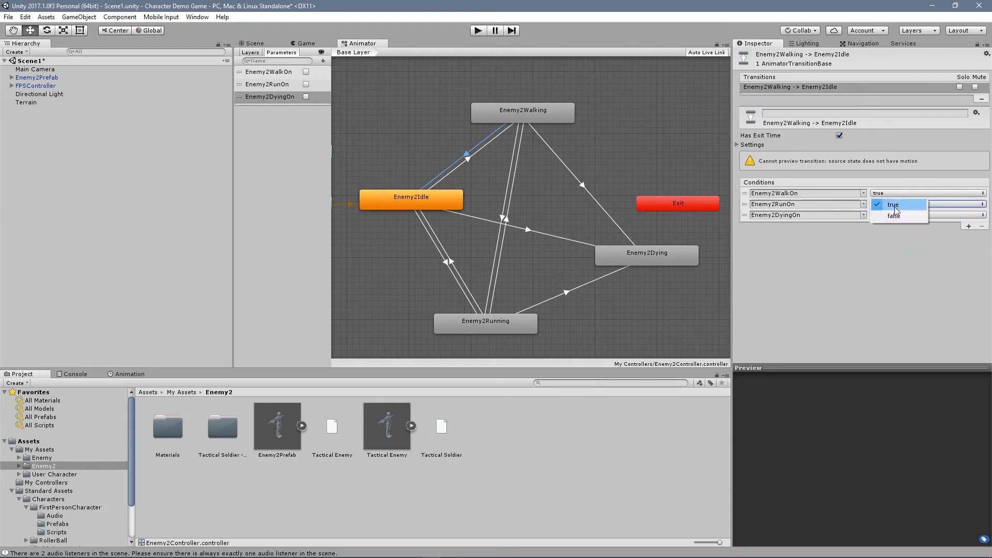
click(895, 218)
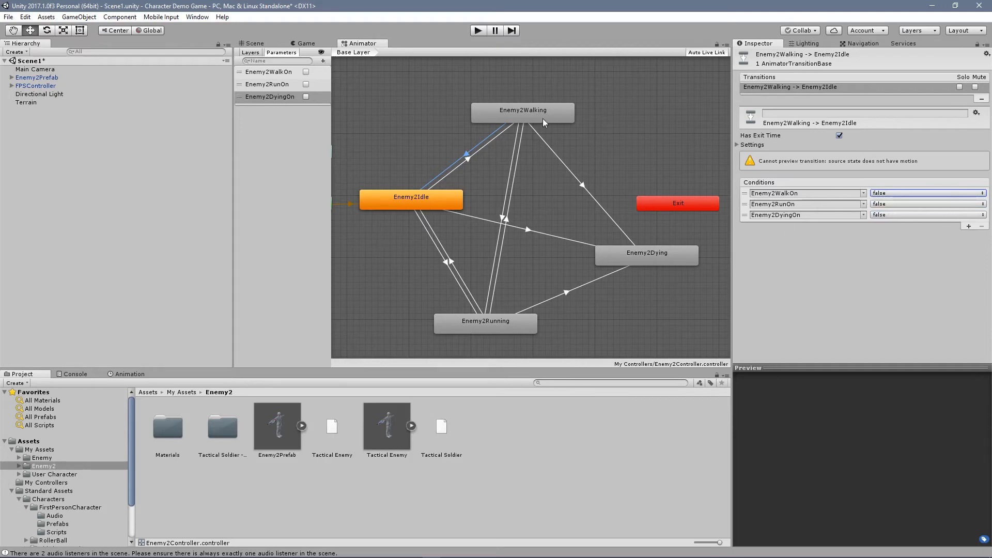
Add three conditions to the Enemy2Idle to Enemy2Running transition, using Enemy2WalkOn, Enemy2RunOn and Enemy2DyingOn
click(448, 262)
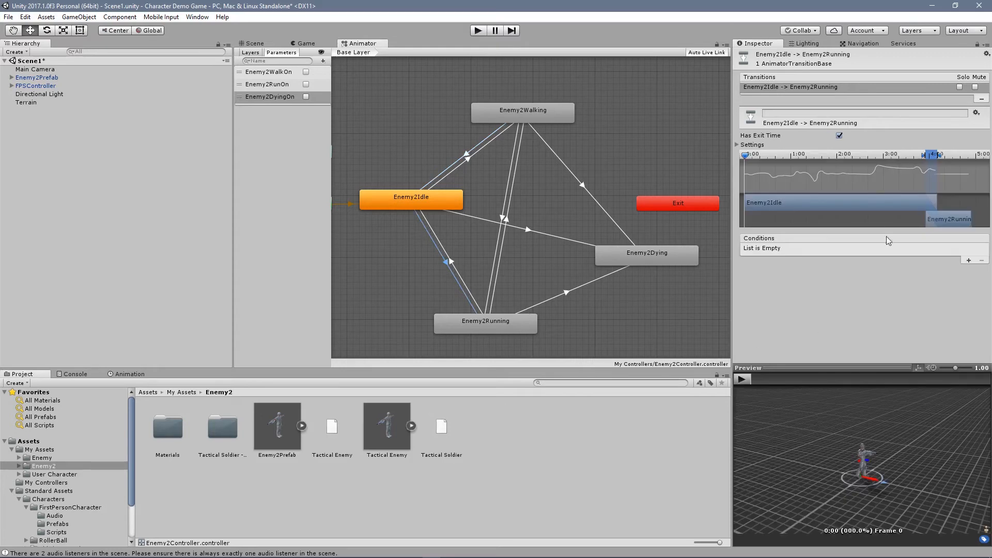
click(968, 260)
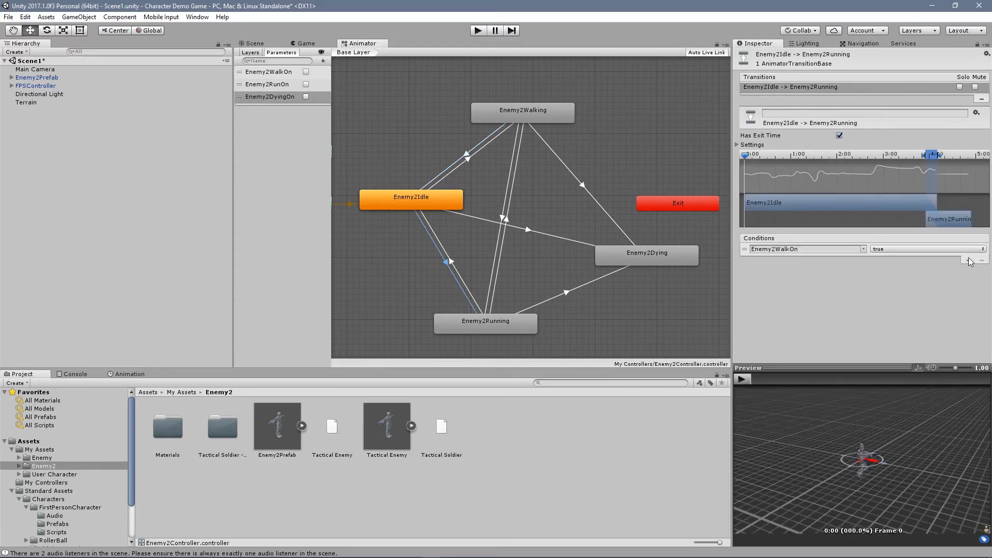
click(968, 260)
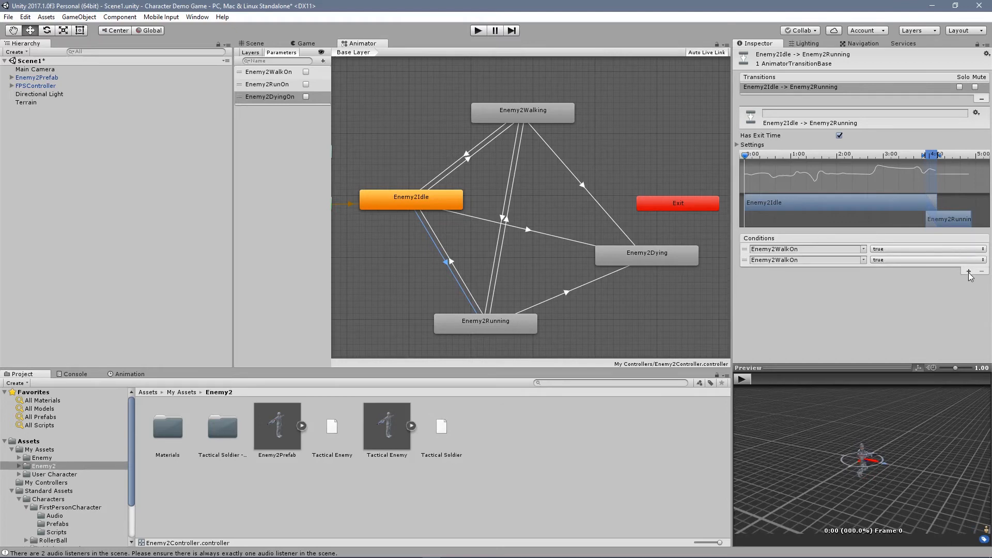
click(969, 271)
click(862, 260)
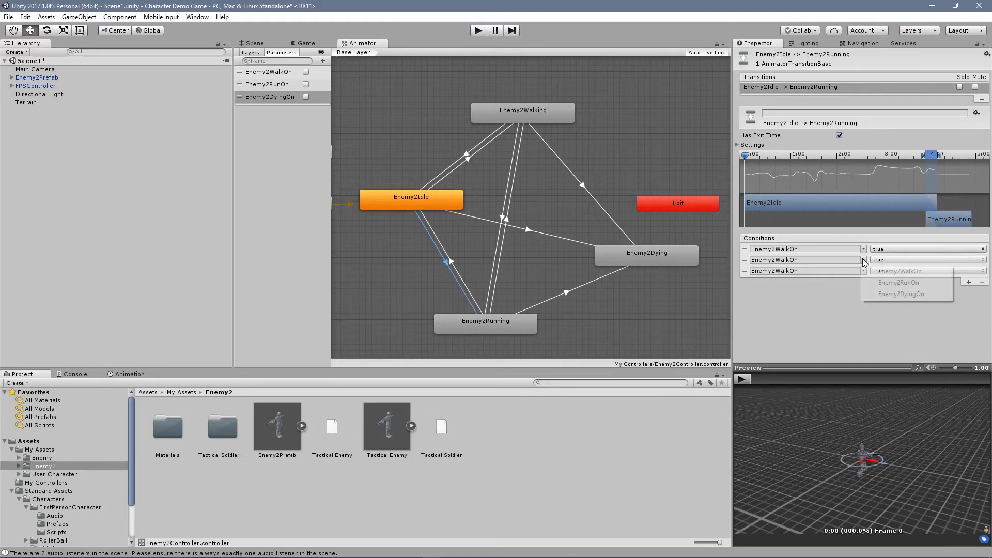
click(881, 280)
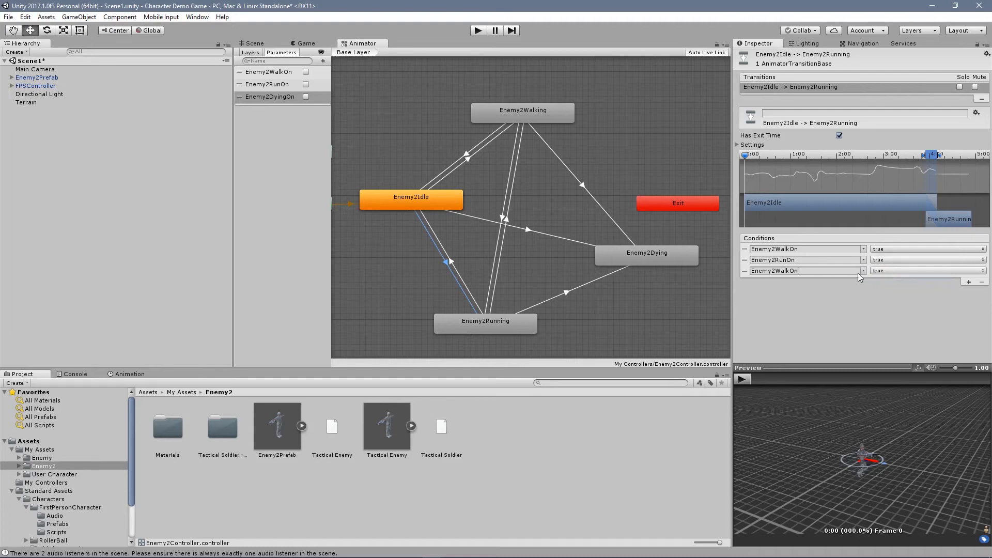
click(861, 270)
click(886, 305)
Set the Enemy2DyingOn and Enemy2WalkOn conditions of the Enemy2Idle to Enemy2Running transition to false
click(897, 272)
click(885, 294)
click(889, 249)
click(886, 270)
Add three conditions to the Enemy2Running to Enemy2Idle transition, using Enemy2WalkOn, Enemy2RunOn and Enemy2DyingOn
click(459, 267)
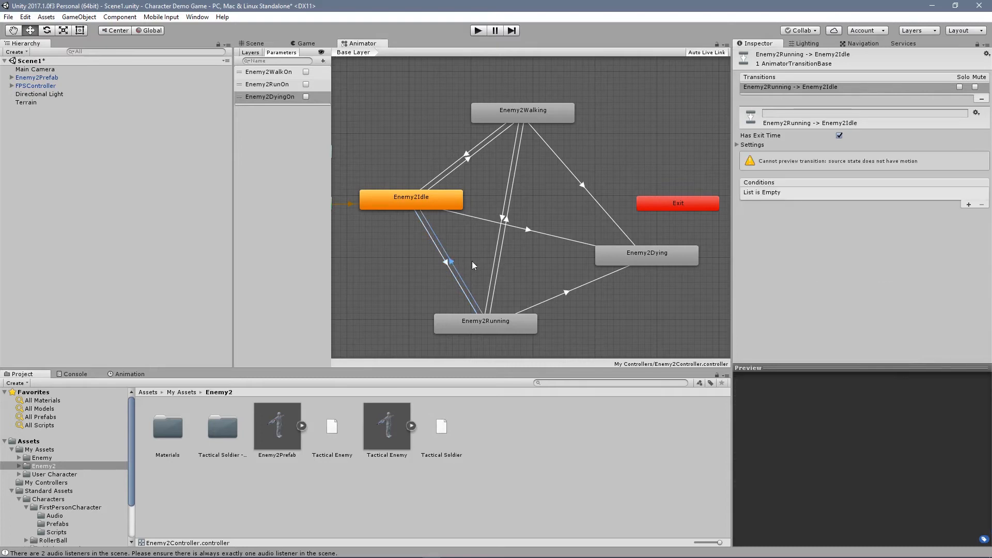
click(968, 204)
click(969, 204)
click(968, 215)
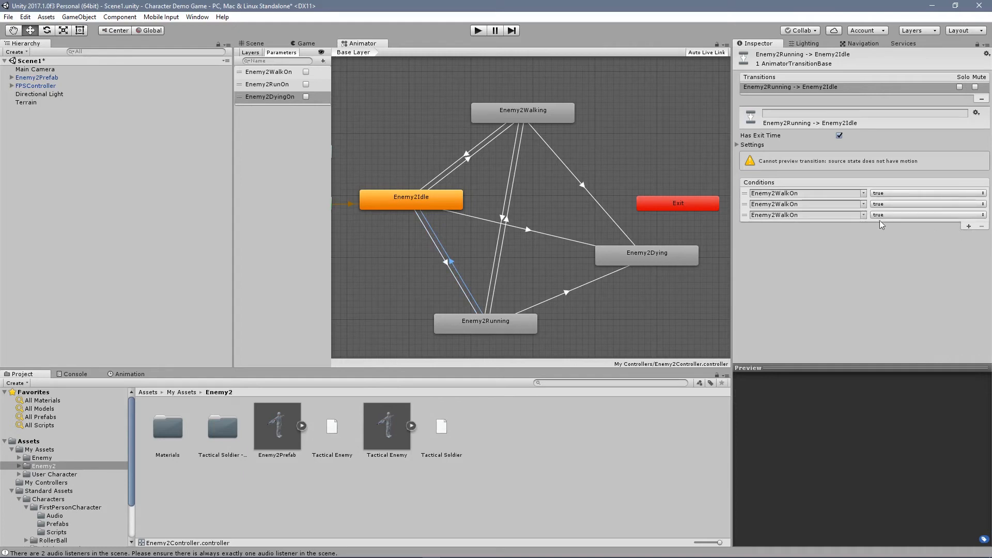
click(856, 204)
click(863, 203)
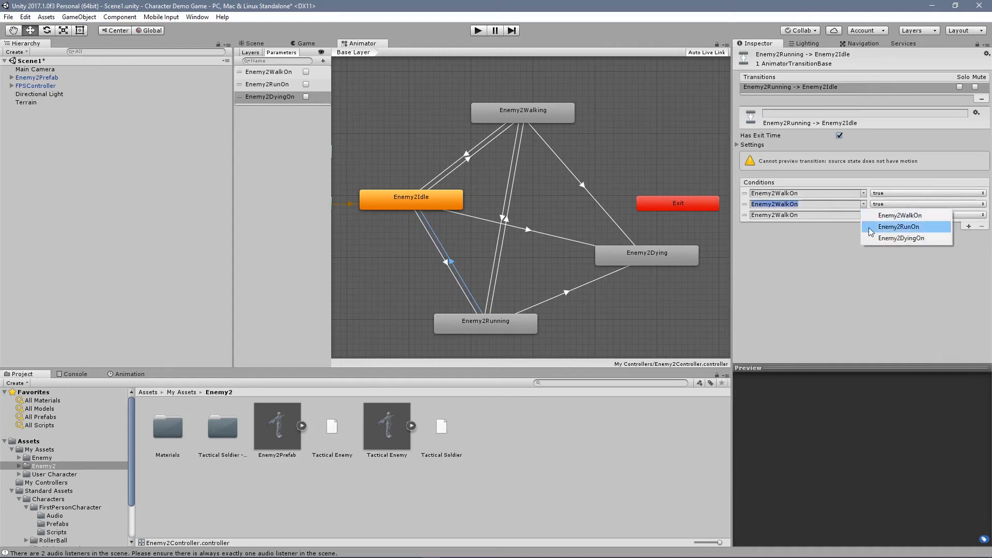
click(899, 226)
click(863, 214)
click(899, 250)
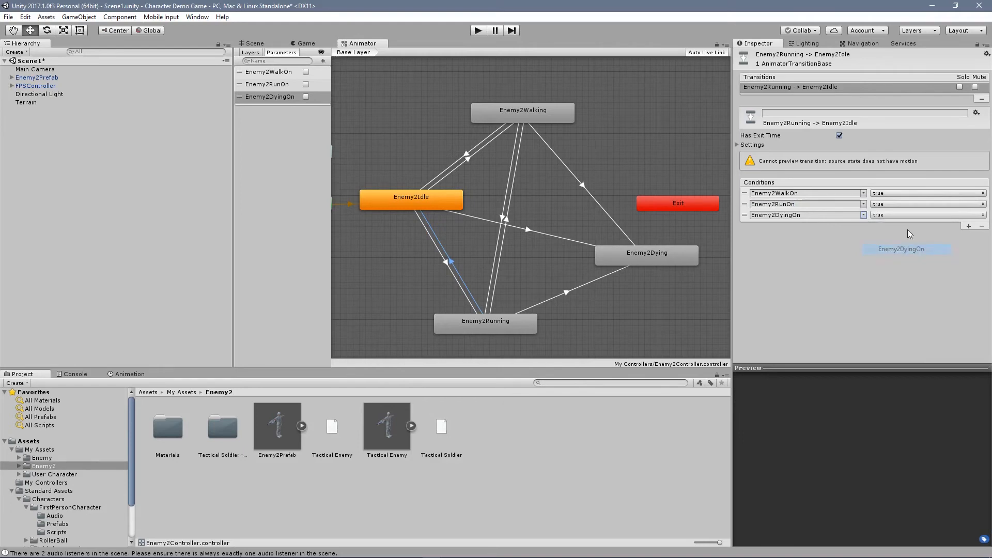
Set the Enemy2DyingOn, Enemy2RunOn and Enemy2WalkOn conditions of the Enemy2Running to Enemy2Idle transition to false
click(912, 216)
click(906, 239)
click(903, 204)
click(904, 226)
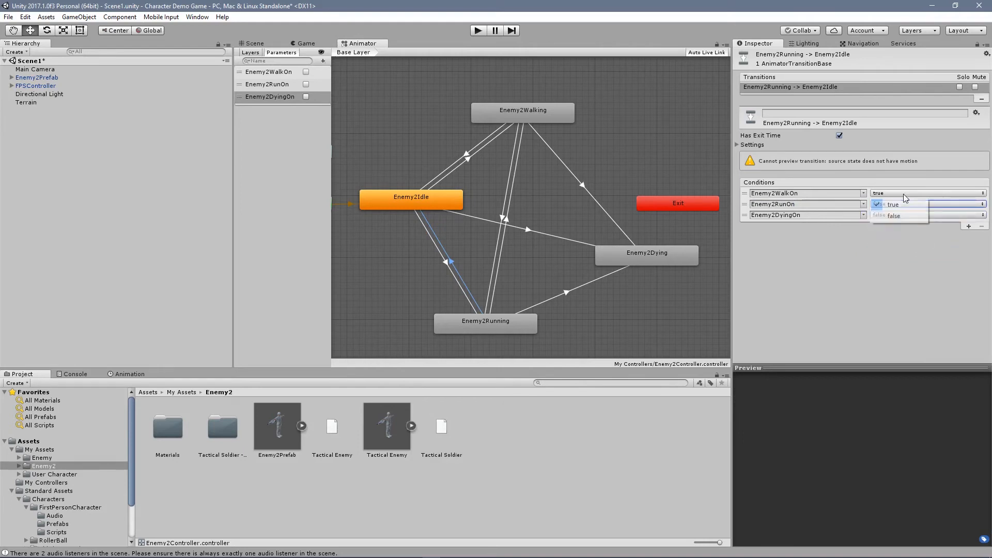
click(901, 215)
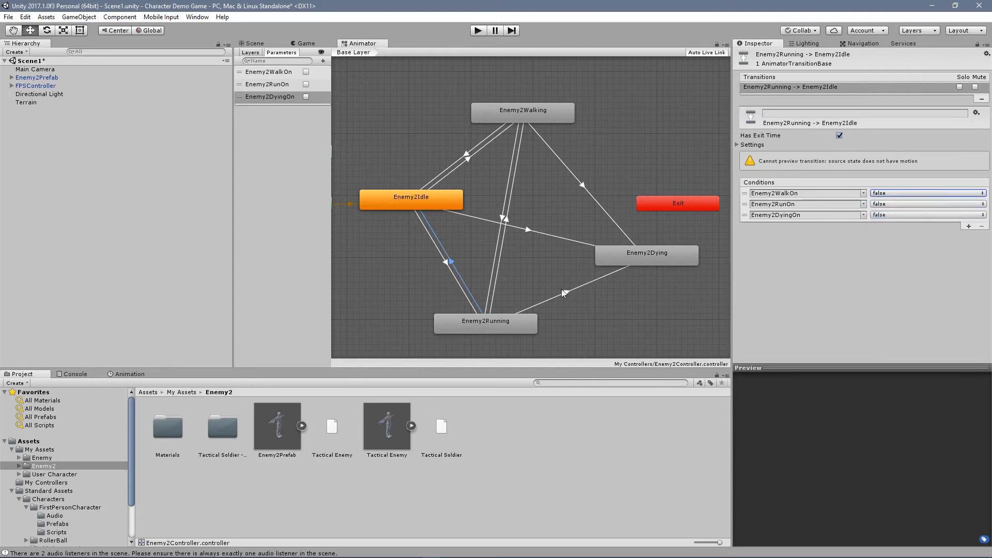
Add three conditions to the Enemy2Walking to Enemy2Running transition, using Enemy2WalkOn, Enemy2RunOn and Enemy2DyingOn
click(501, 216)
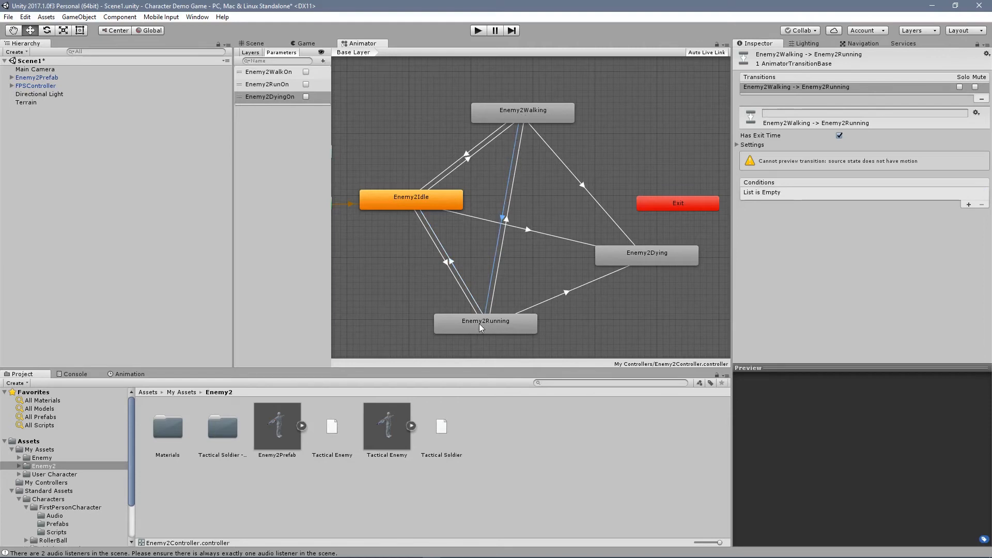
click(969, 205)
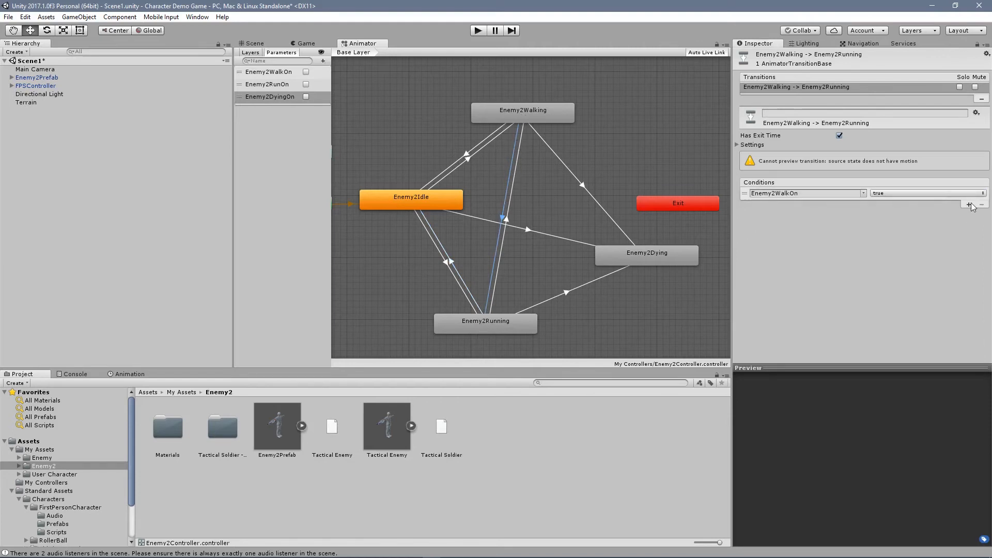
click(968, 204)
click(969, 216)
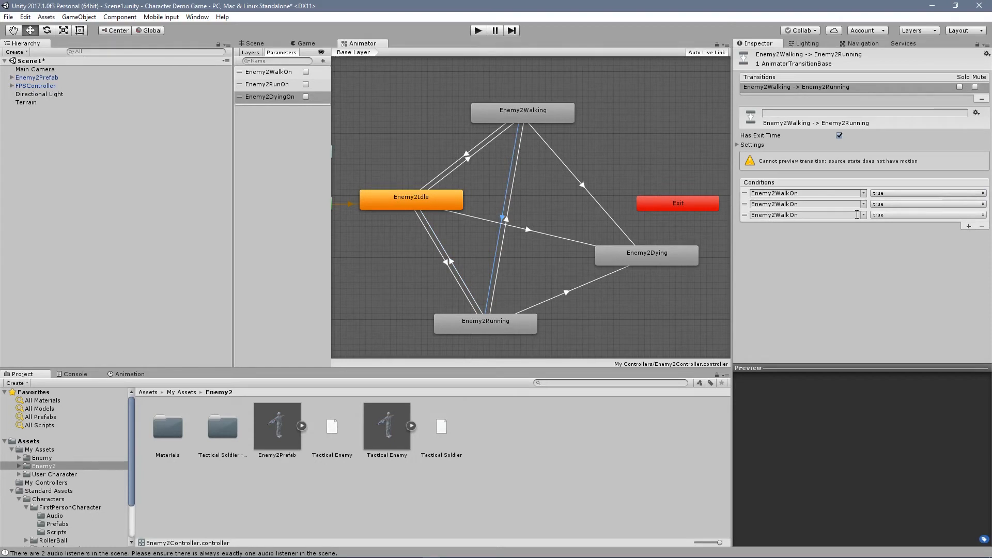
click(862, 214)
click(875, 248)
click(863, 204)
click(883, 227)
Set the Enemy2WalkOn and Enemy2DyingOn conditions of the Enemy2Walking to Enemy2Running transition to false
click(891, 192)
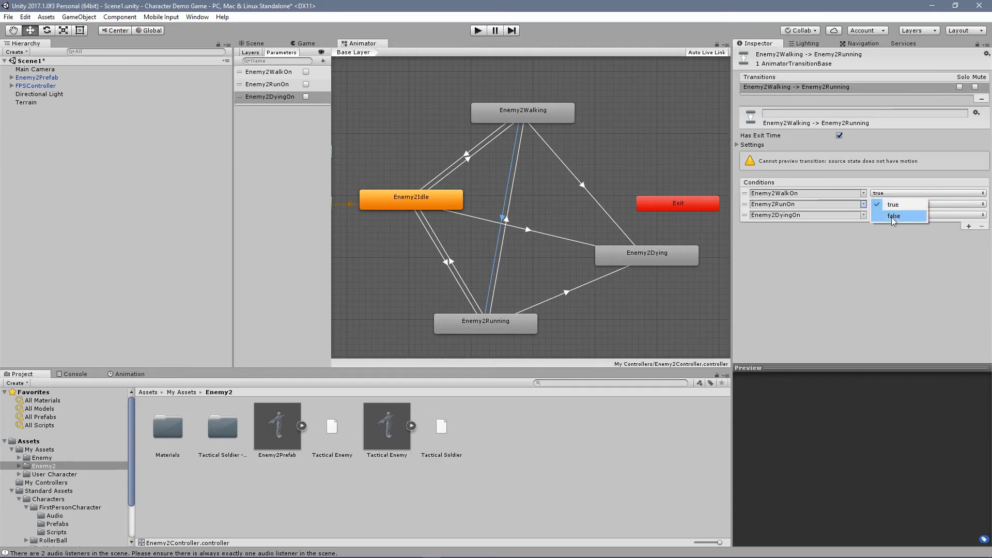
click(891, 216)
click(891, 216)
click(882, 235)
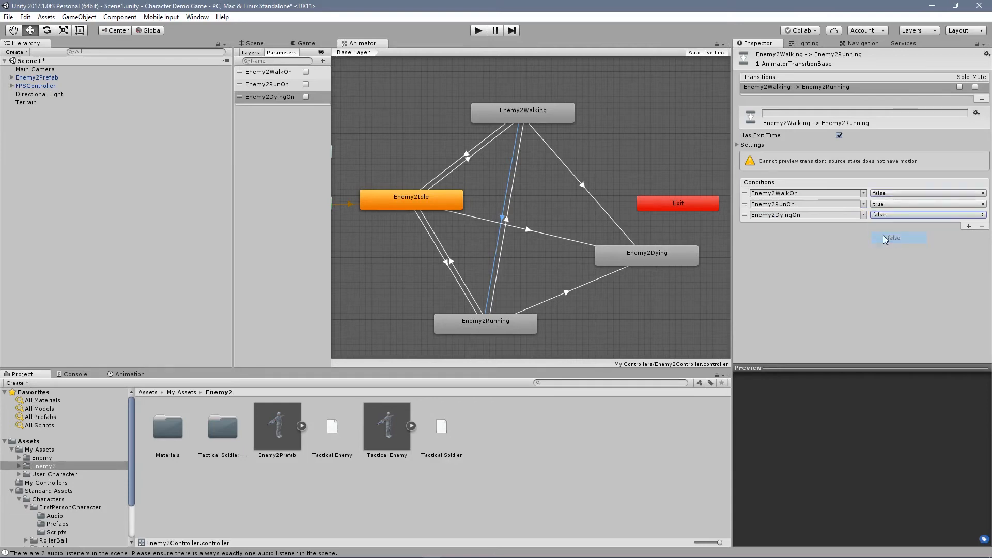
Add three conditions to the Enemy2Running to Enemy2Walking transition, using Enemy2WalkOn, Enemy2RunOn and Enemy2DyingOn
click(511, 221)
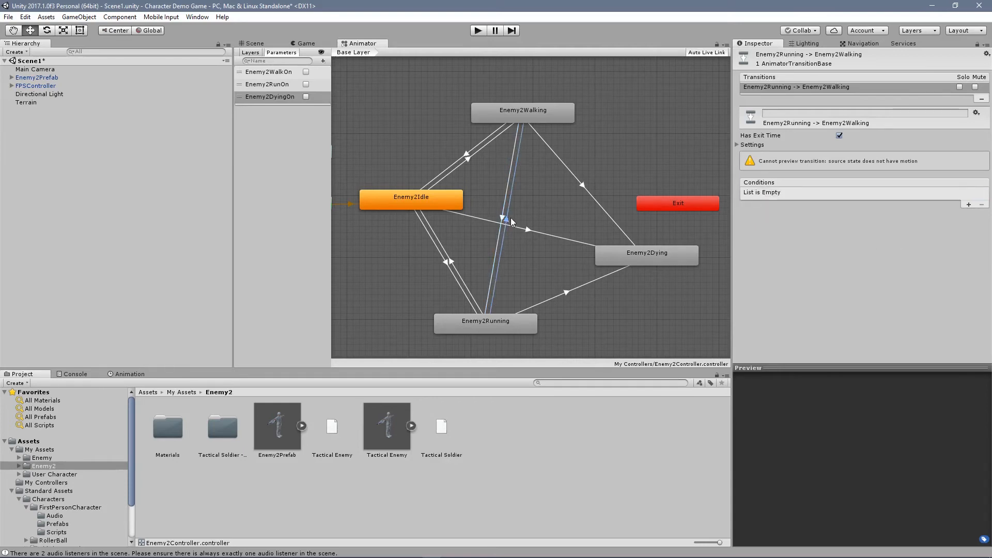
click(969, 204)
click(968, 204)
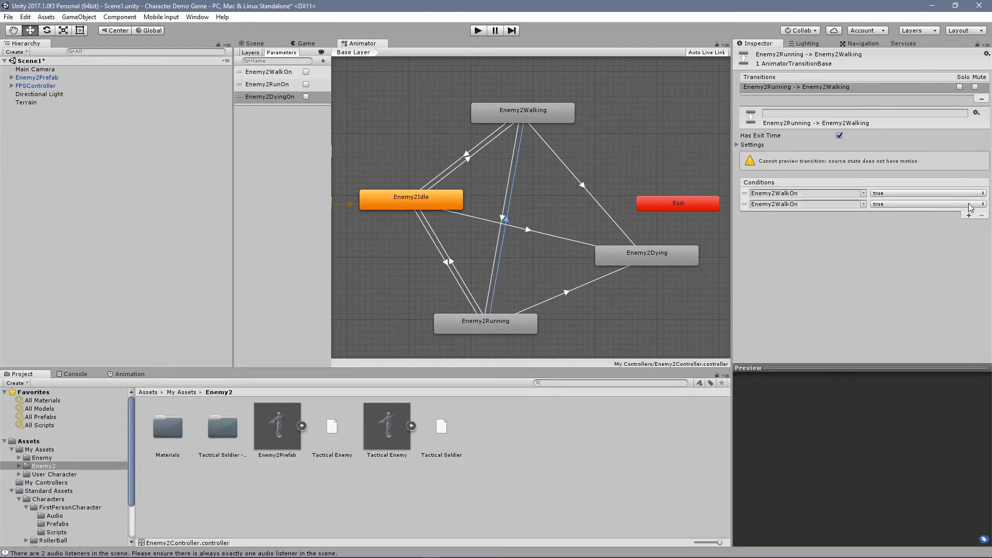
click(968, 215)
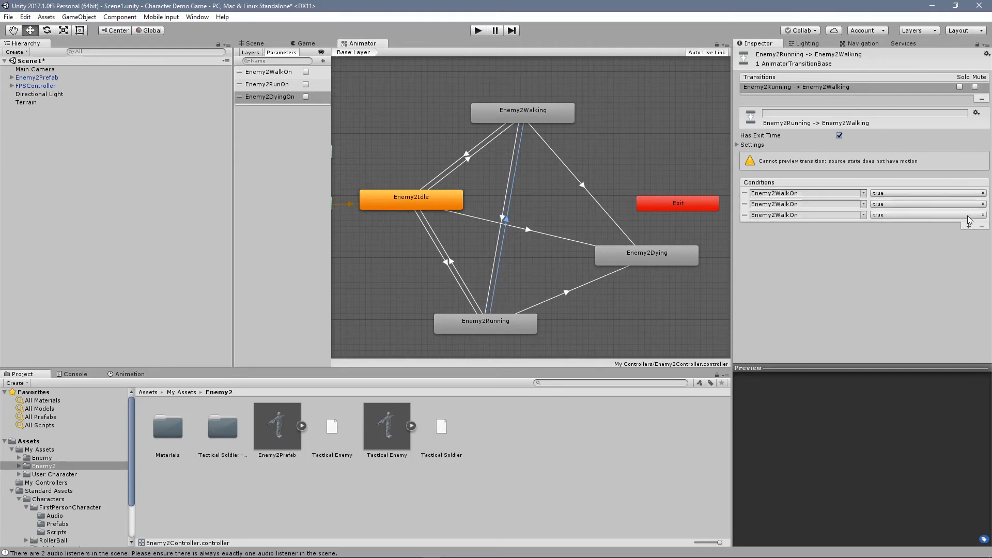
click(862, 215)
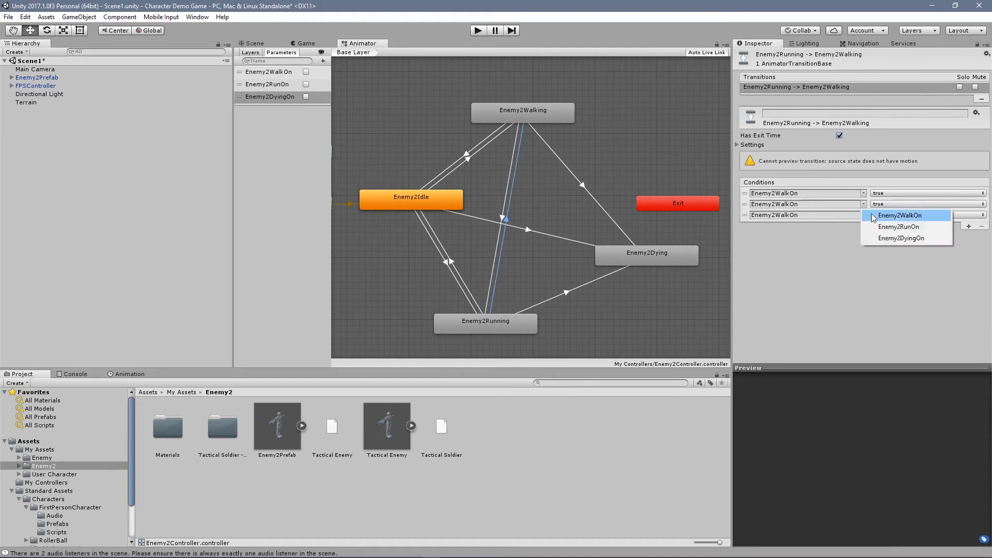
click(881, 226)
click(863, 215)
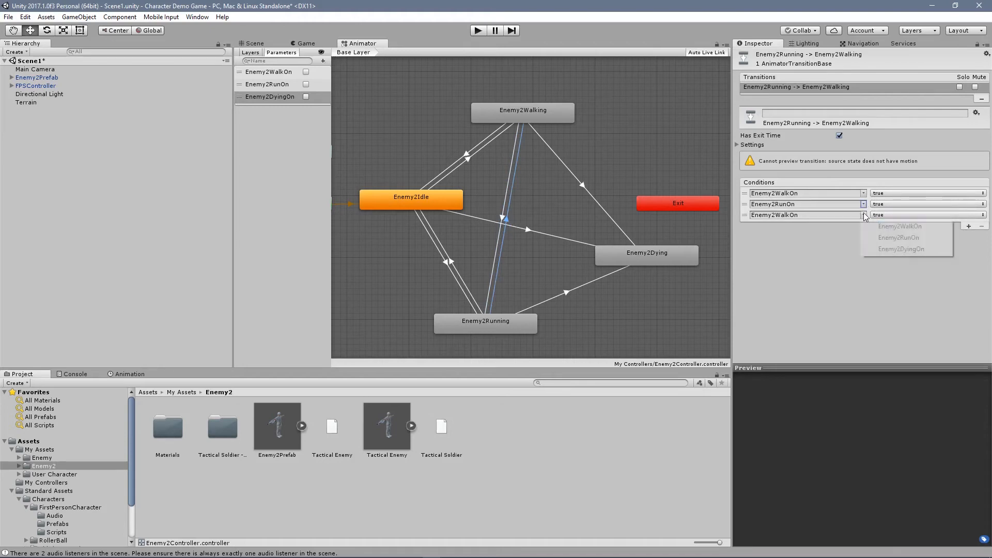
click(885, 248)
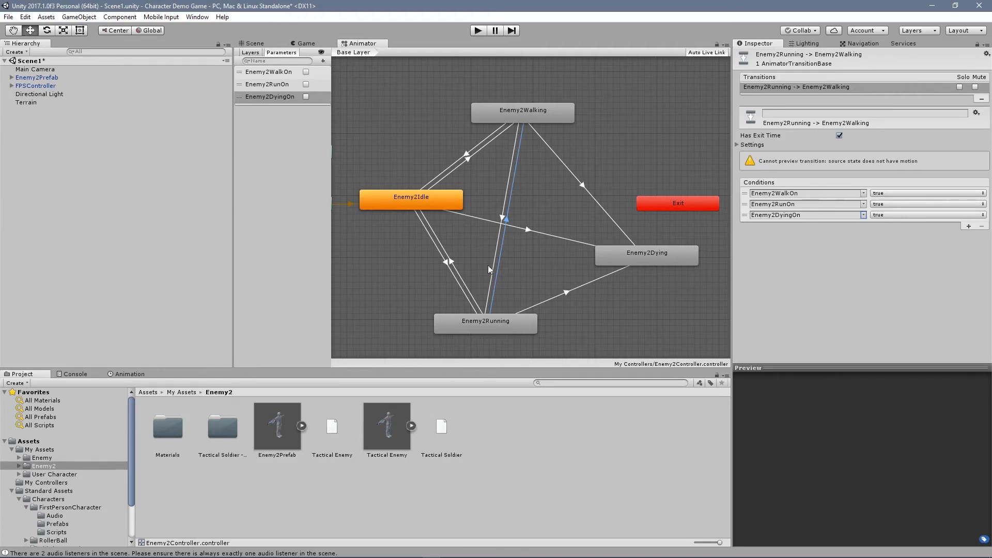
Set the Enemy2RunOn and Enemy2DyingOn conditions of the Enemy2Running to Enemy2Walking transition to false
click(888, 204)
click(894, 226)
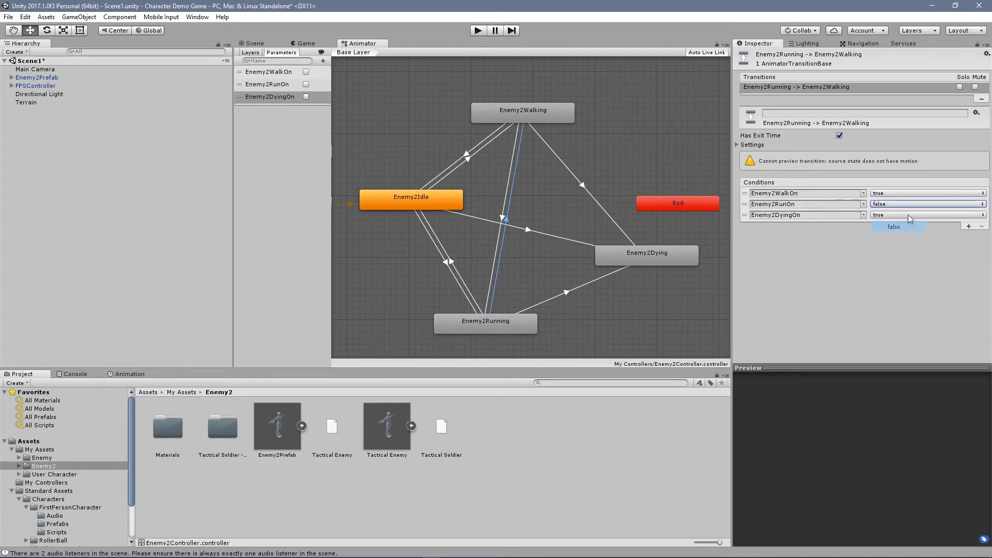
click(907, 215)
click(908, 238)
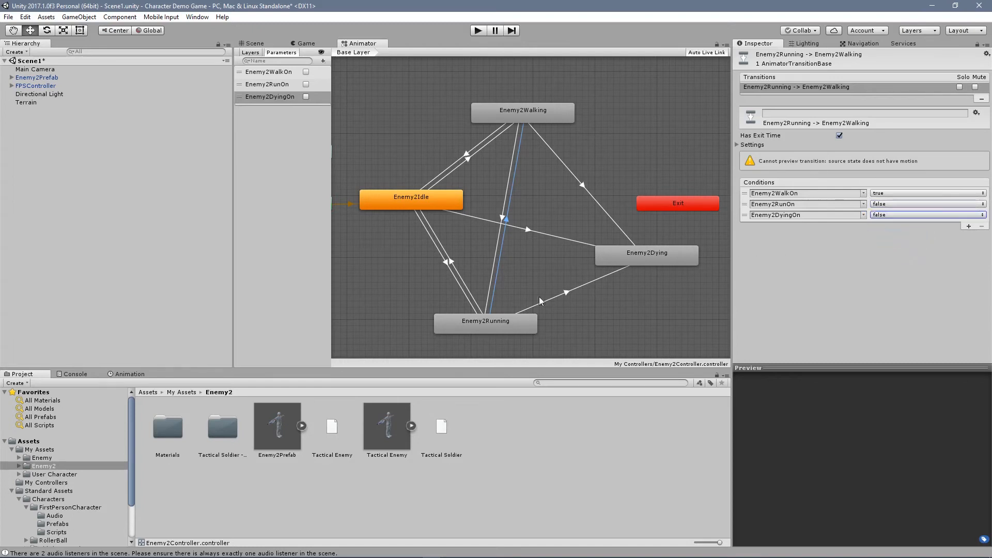
Add three conditions to the Enemy2Running to Enemy2Dying transition, using Enemy2WalkOn, Enemy2RunOn and Enemy2DyingOn
click(568, 291)
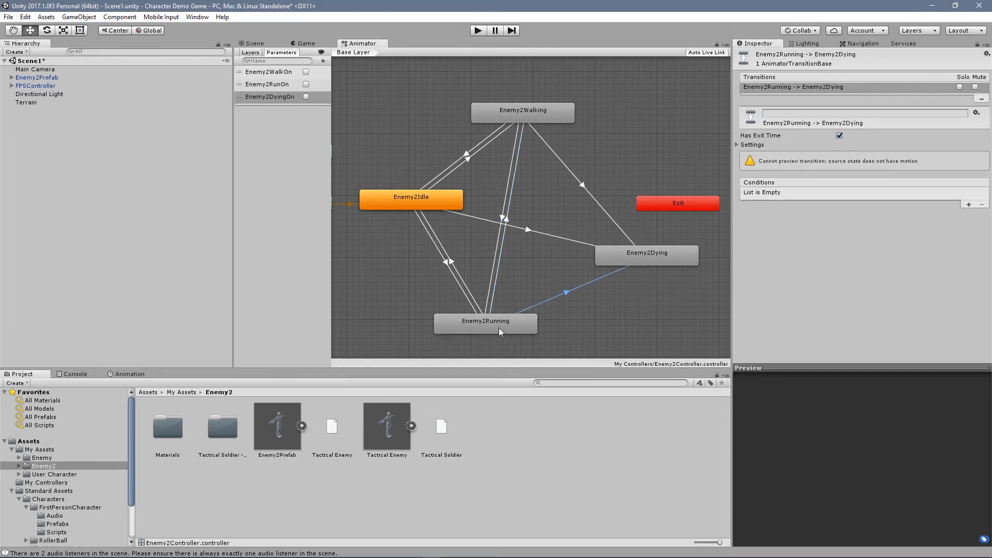
click(969, 204)
click(969, 215)
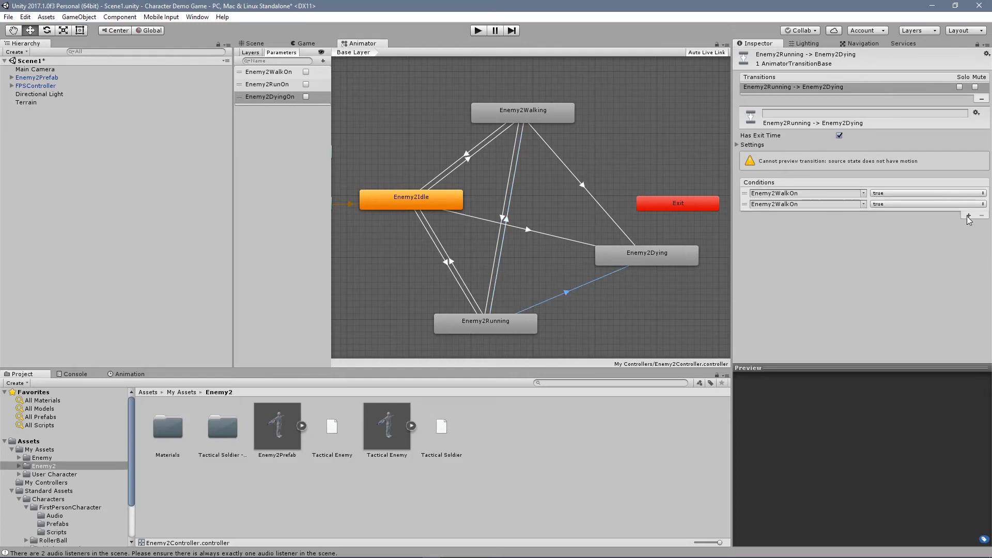
click(968, 215)
click(855, 205)
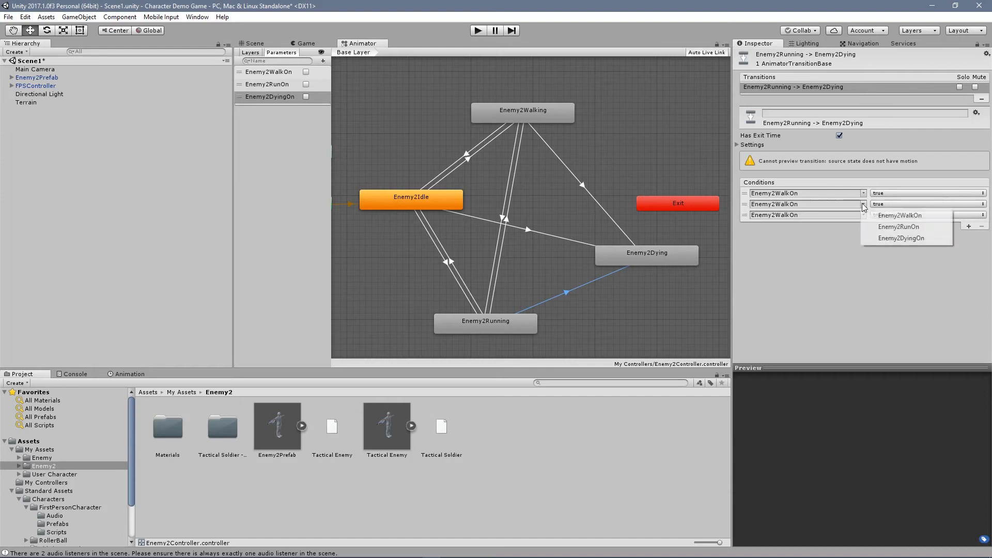
click(899, 226)
click(862, 215)
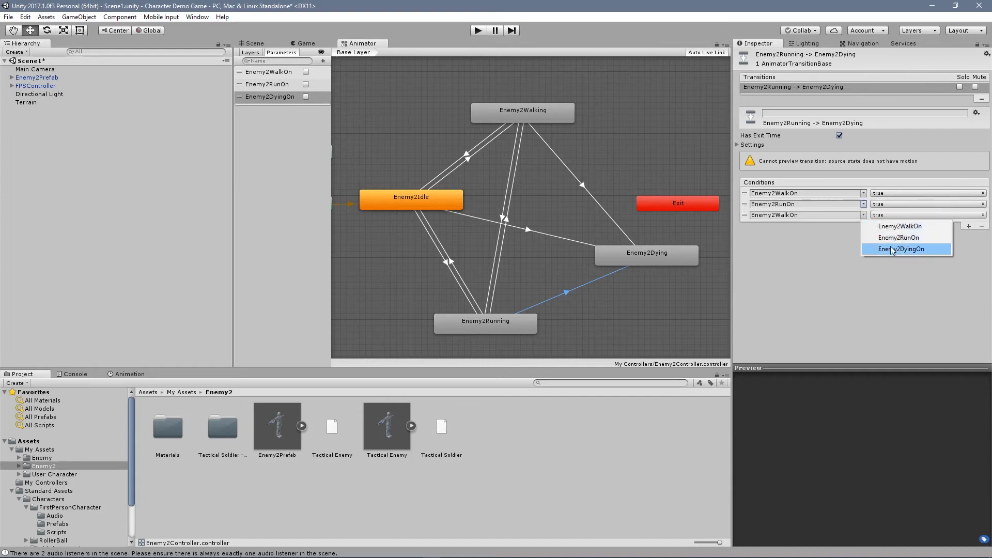
click(892, 248)
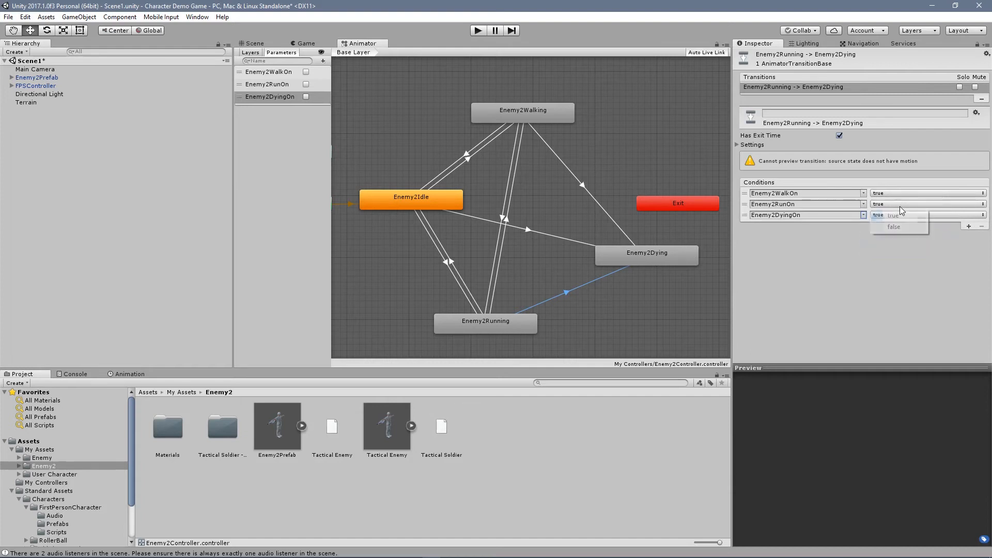
Set the Enemy2RunOn and Enemy2WalkOn conditions of the Enemy2Running to Enemy2Dying transition to false
click(901, 210)
click(901, 191)
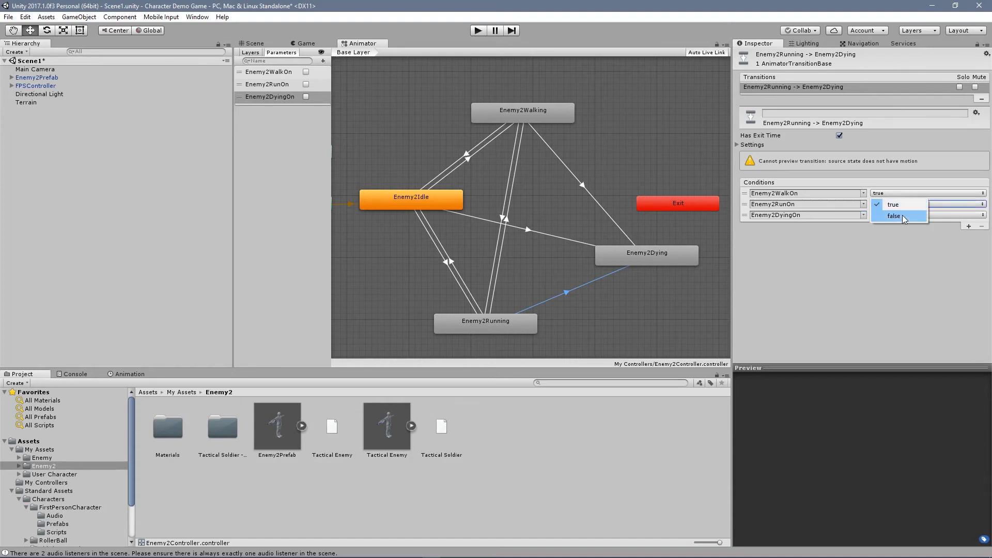
click(902, 215)
Add three conditions to the Enemy2Walking to Enemy2Dying transition, using Enemy2WalkOn, Enemy2RunOn and Enemy2DyingOn
click(582, 185)
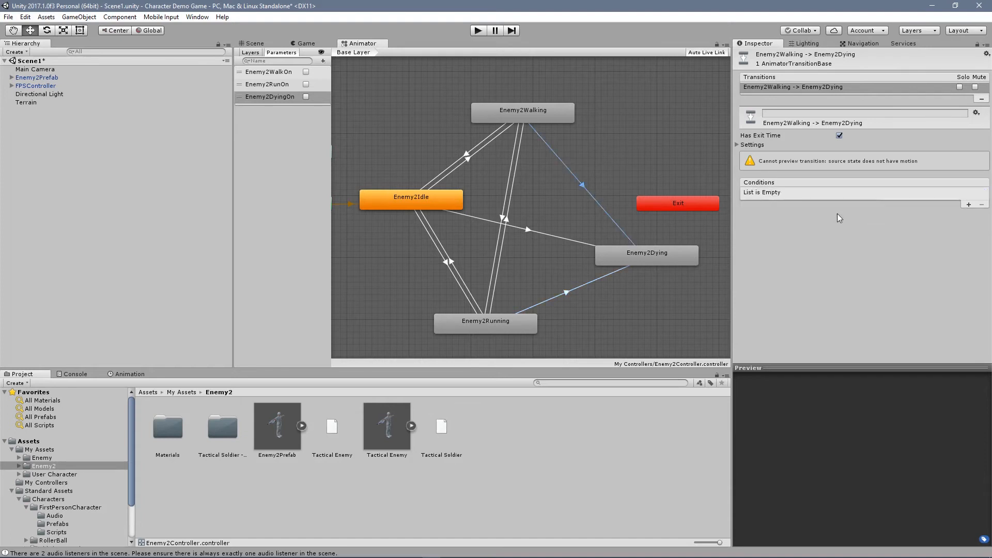
click(968, 204)
click(968, 204)
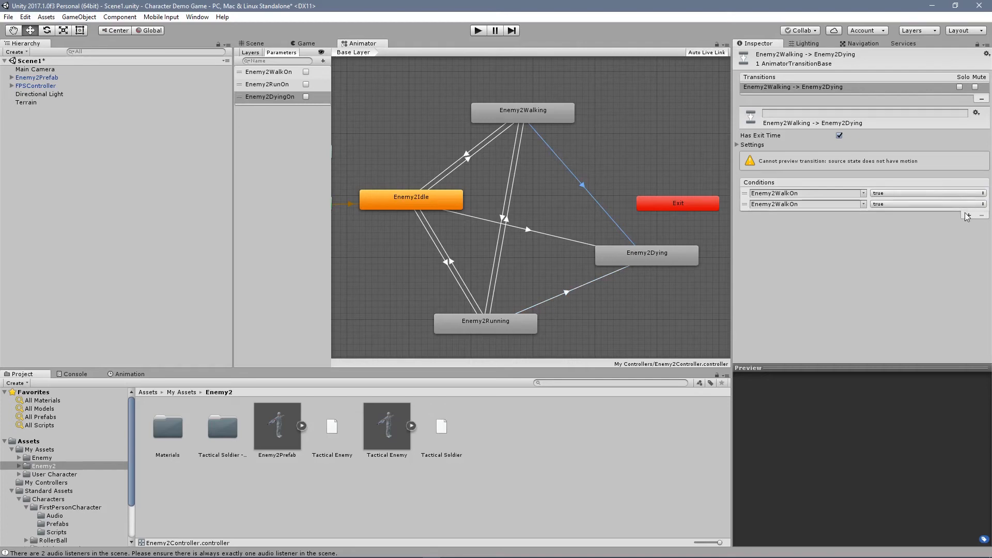
click(968, 215)
click(862, 215)
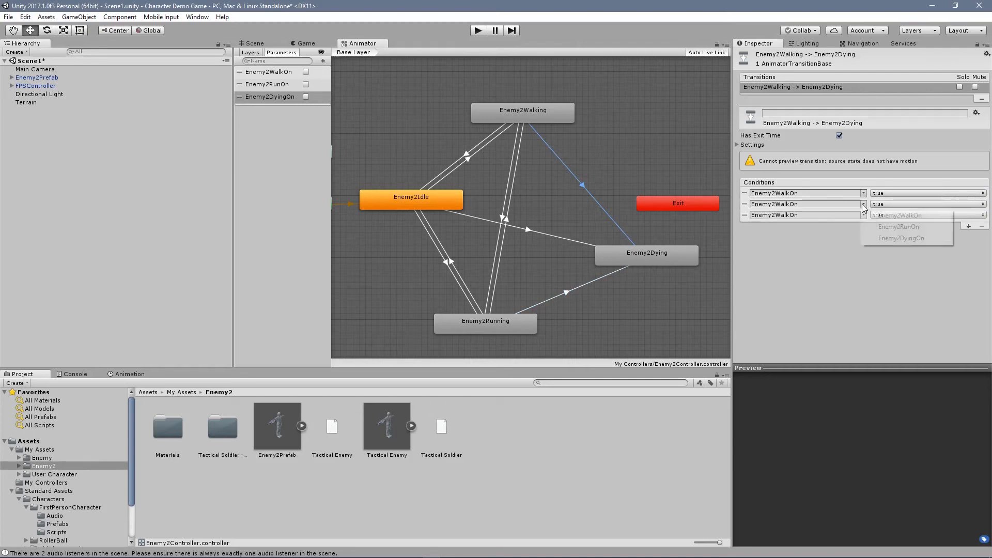
click(873, 227)
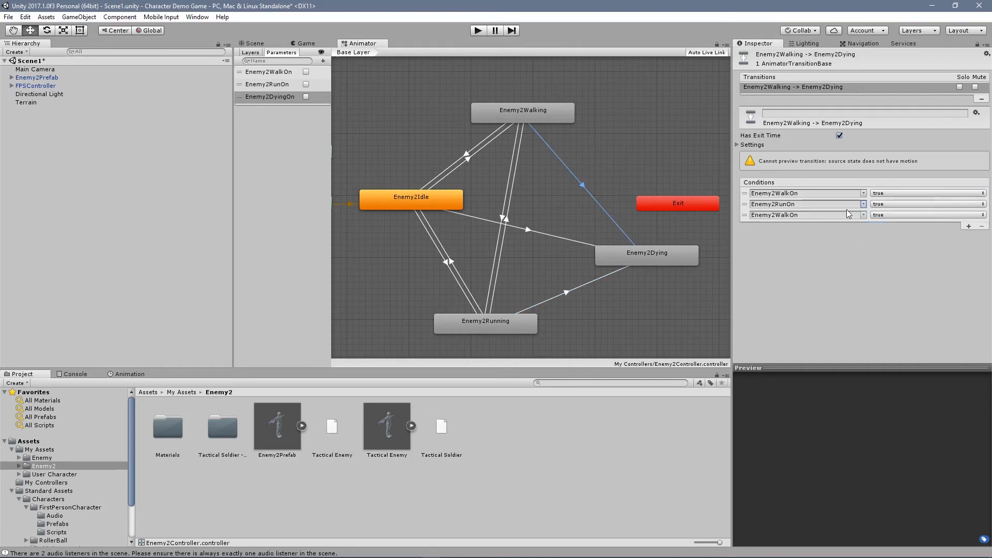
click(863, 215)
click(902, 249)
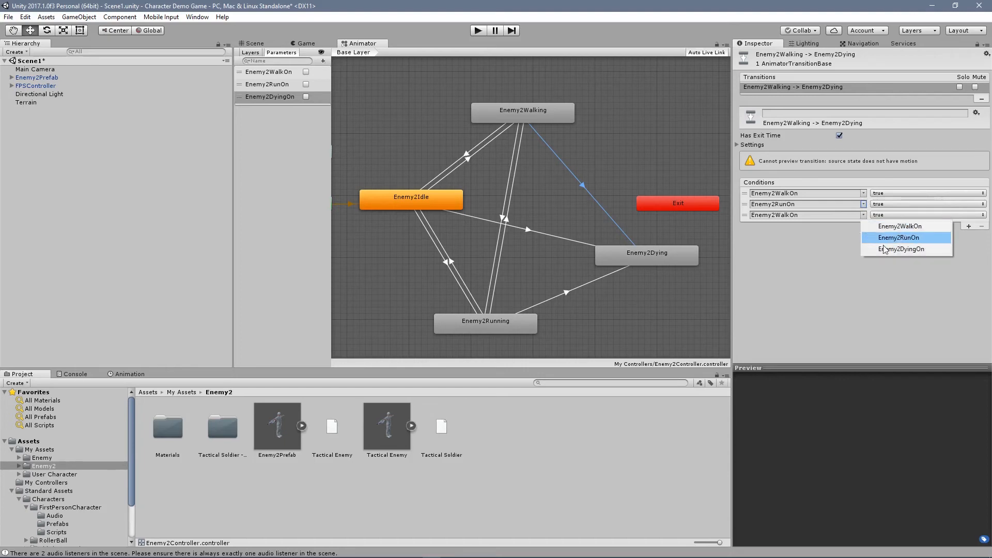
Set the Enemy2RunOn and Enemy2WalkOn conditions of the Enemy2Walking to Enemy2Dying transition to false
click(898, 205)
click(904, 227)
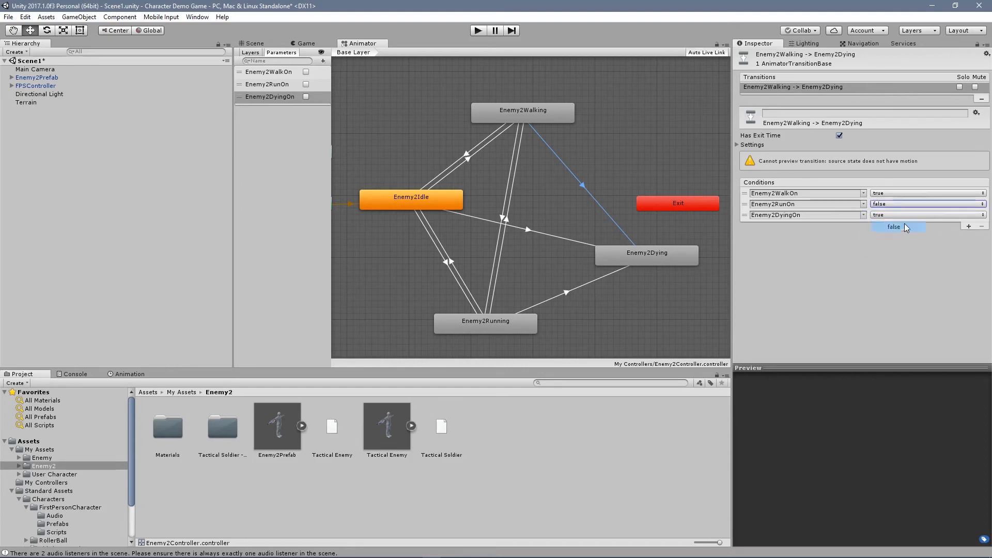
click(904, 195)
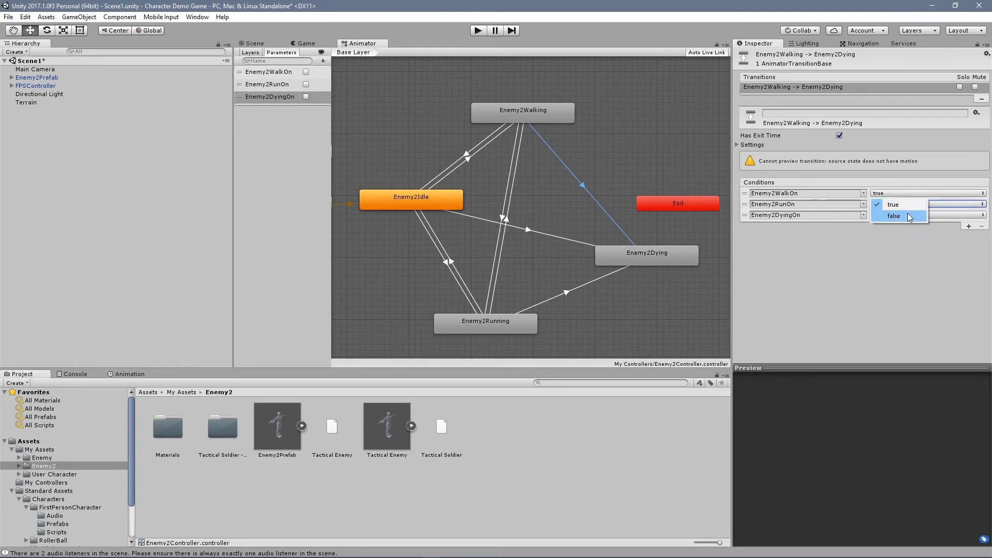
click(904, 215)
Add three conditions to the Enemy2Idle to Enemy2Dying transition, using Enemy2WalkOn, Enemy2RunOn and Enemy2DyingOn
click(553, 234)
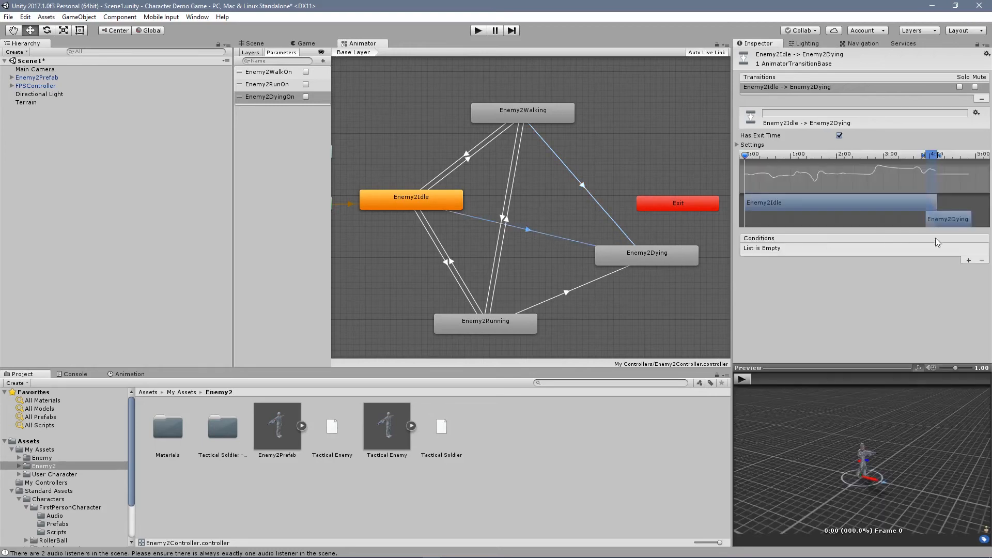
click(968, 259)
click(969, 260)
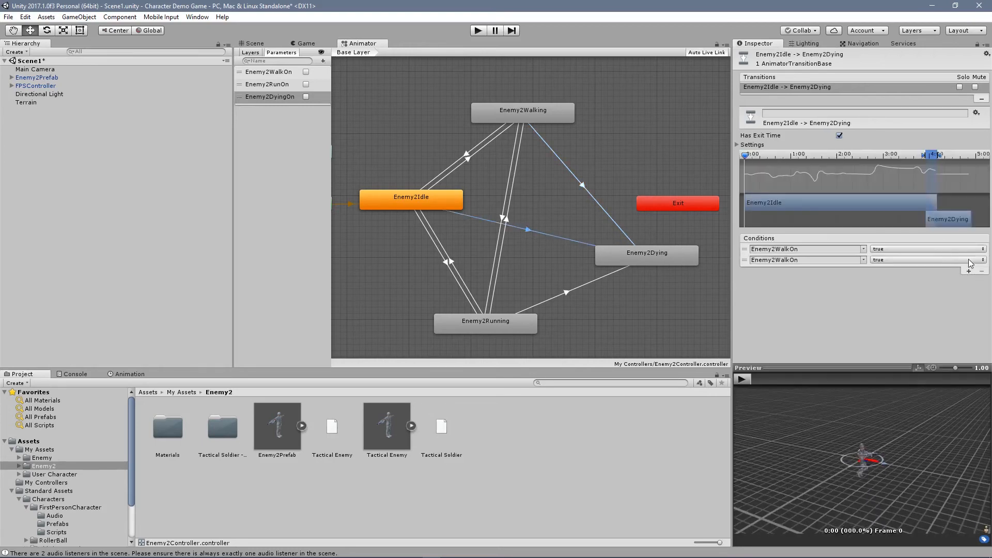
click(969, 271)
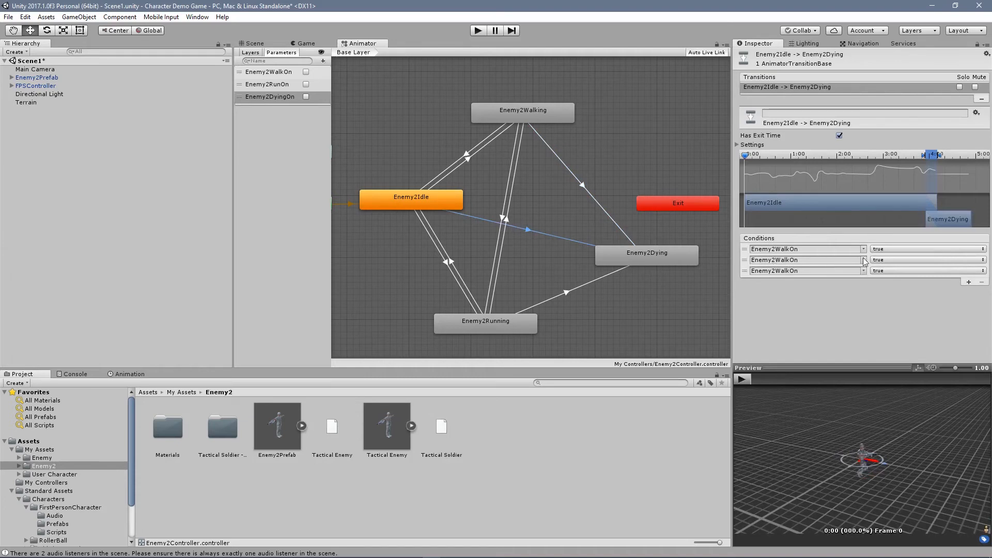
click(863, 260)
click(880, 282)
click(862, 271)
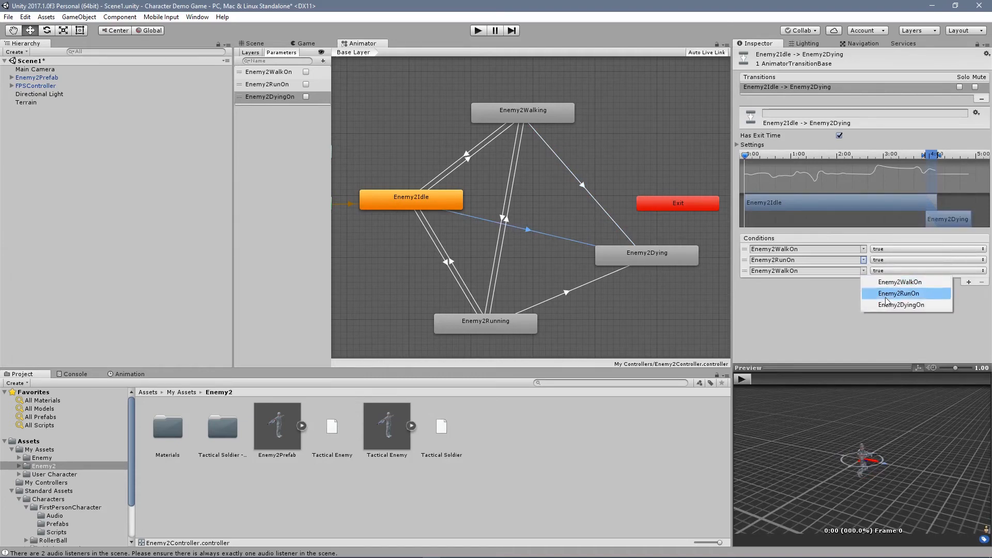
click(888, 300)
Set the Enemy2RunOn and Enemy2WalkOn conditions of the Enemy2Idle to Enemy2Dying transition to false
click(897, 260)
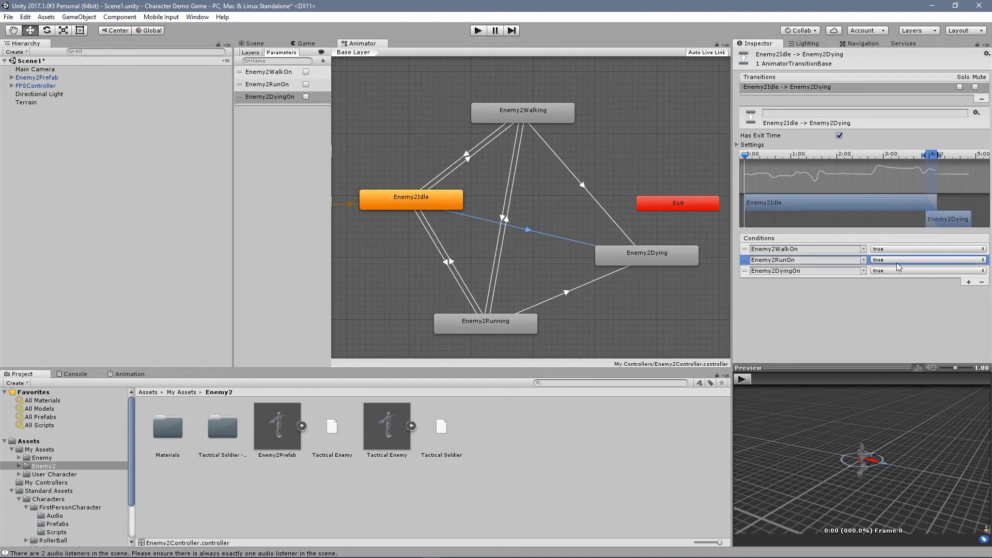
click(902, 282)
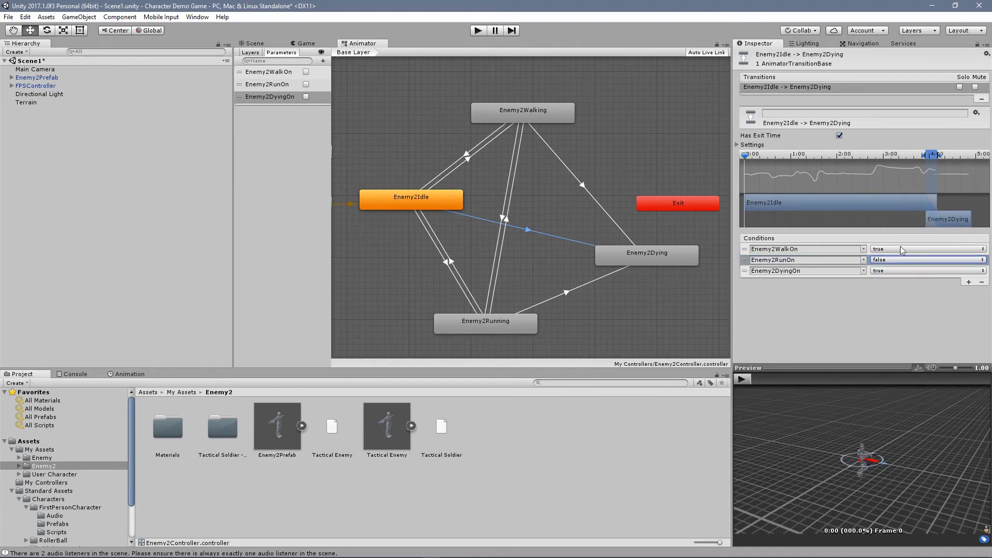
click(904, 271)
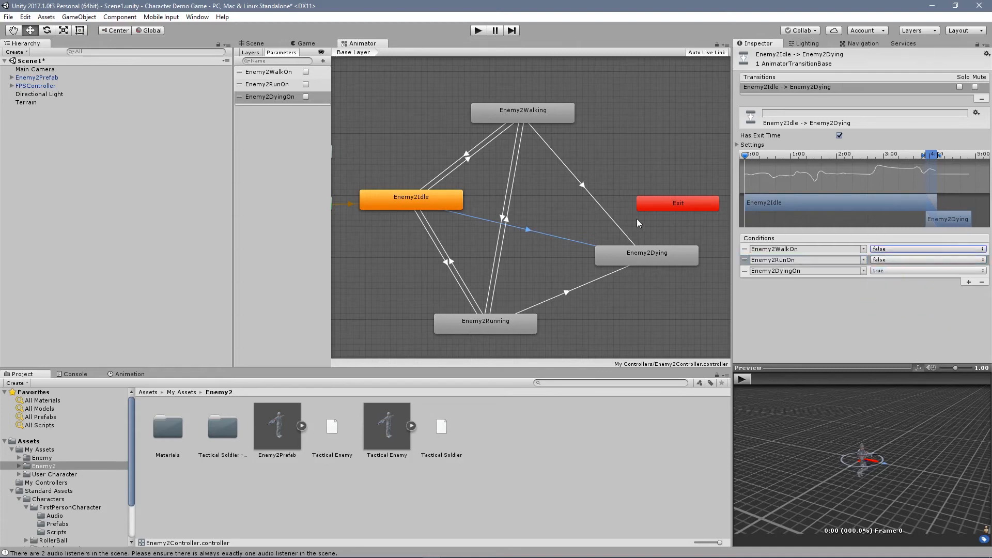
Assign the Enemy2Walking animation as the motion of the Enemy2Walking state
click(659, 260)
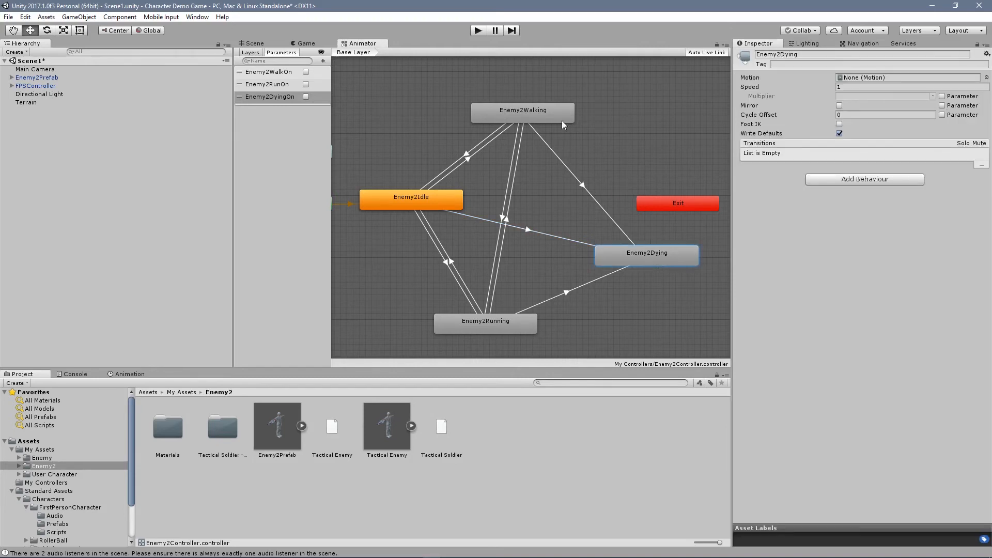
click(476, 323)
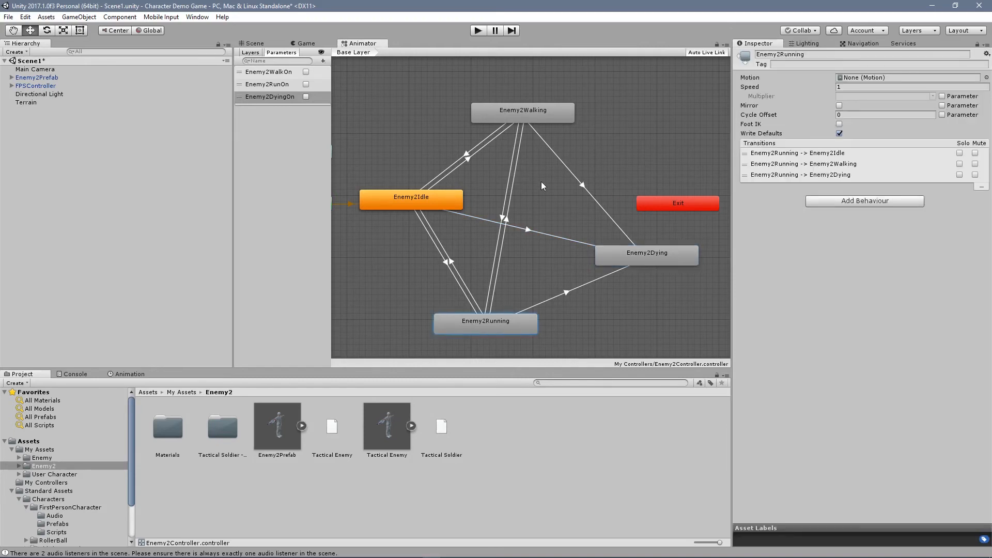
click(571, 110)
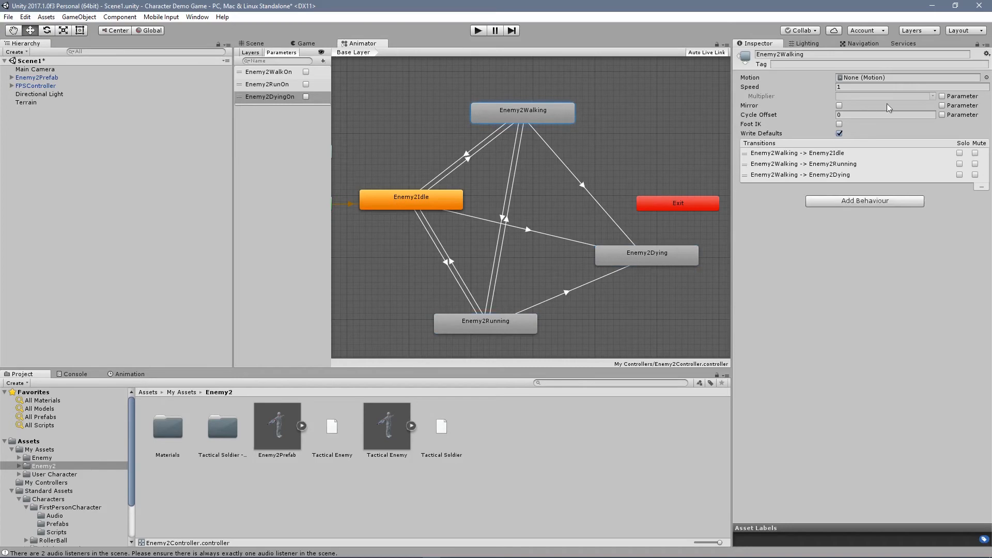
click(987, 77)
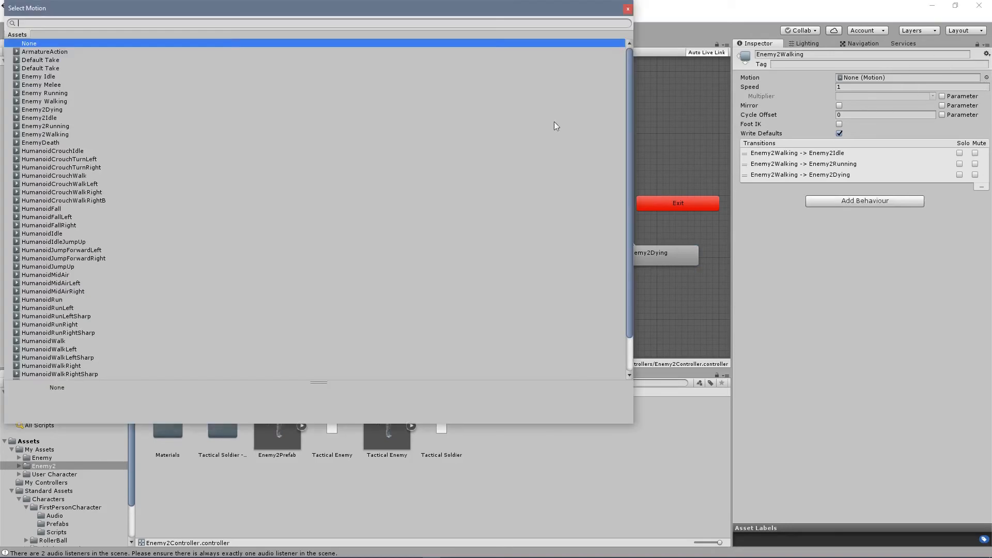
double_click(61, 134)
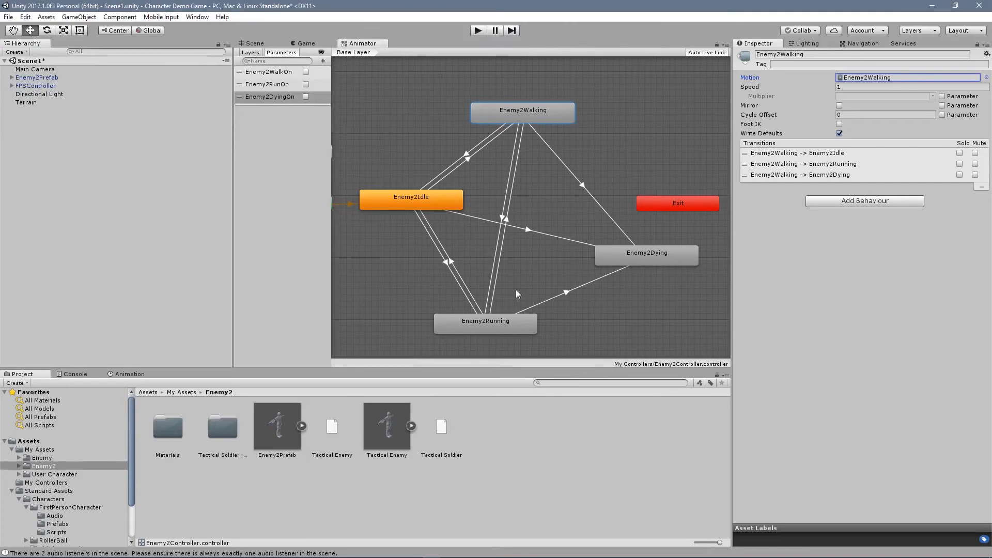
Assign the Enemy2Running motion to the Enemy2Running state and the Enemy2Dying motion to the Enemy2Dying state
click(519, 330)
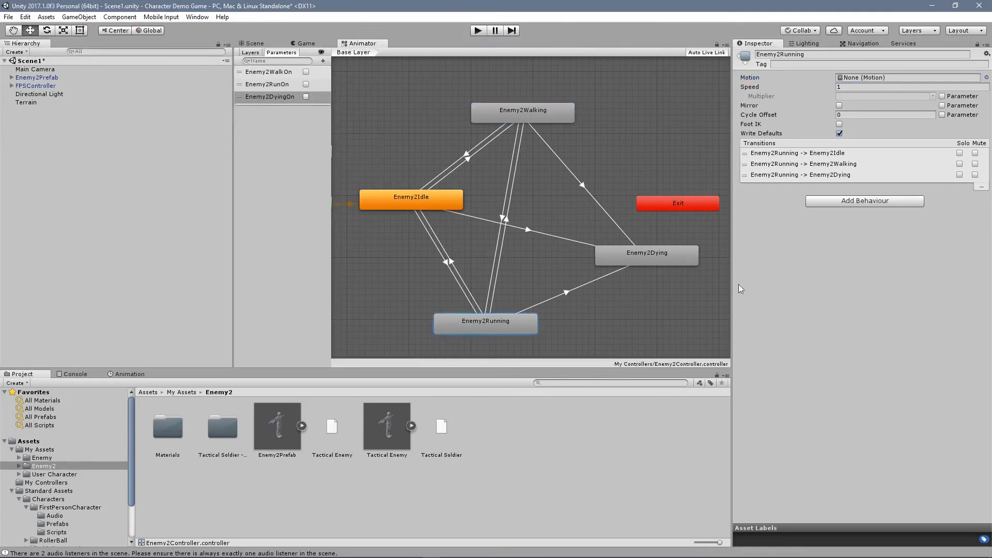
click(986, 77)
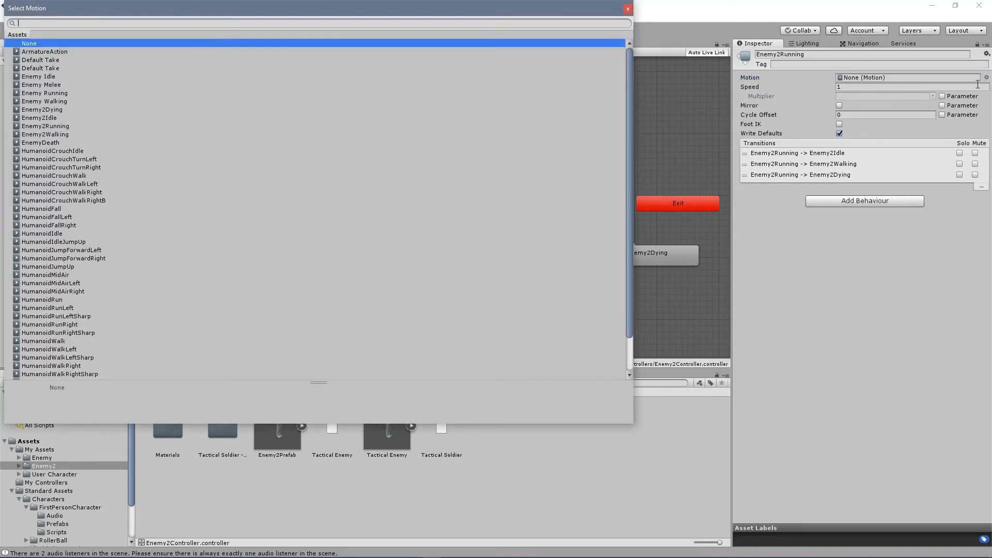
double_click(67, 127)
click(690, 260)
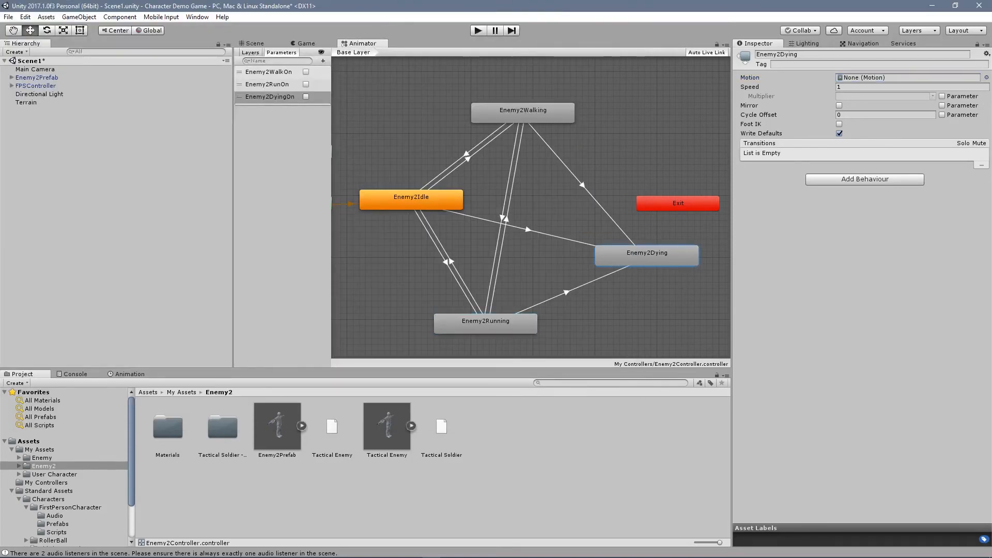
click(986, 78)
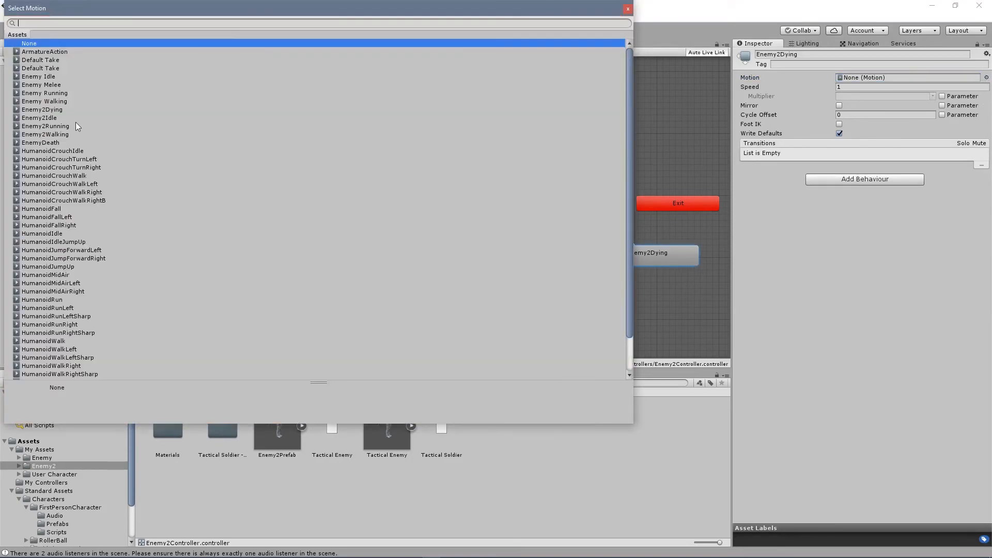
double_click(58, 110)
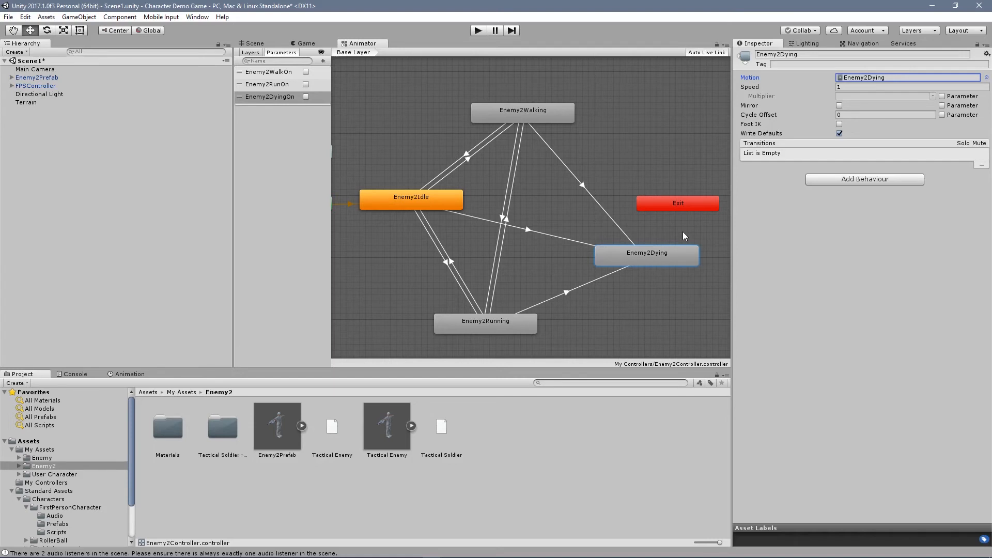
Enable Foot IK on the Enemy2Idle and Enemy2Walking states
click(545, 113)
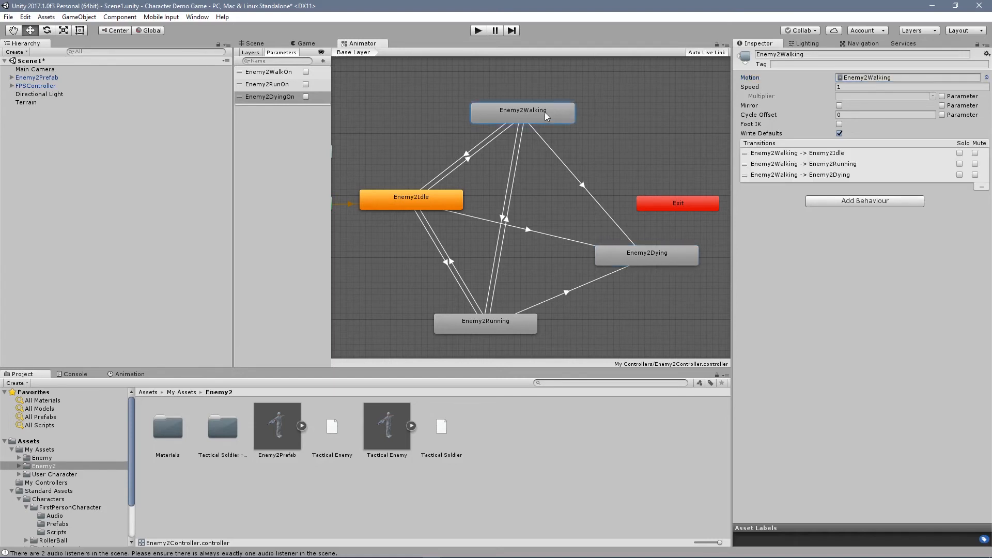
click(412, 209)
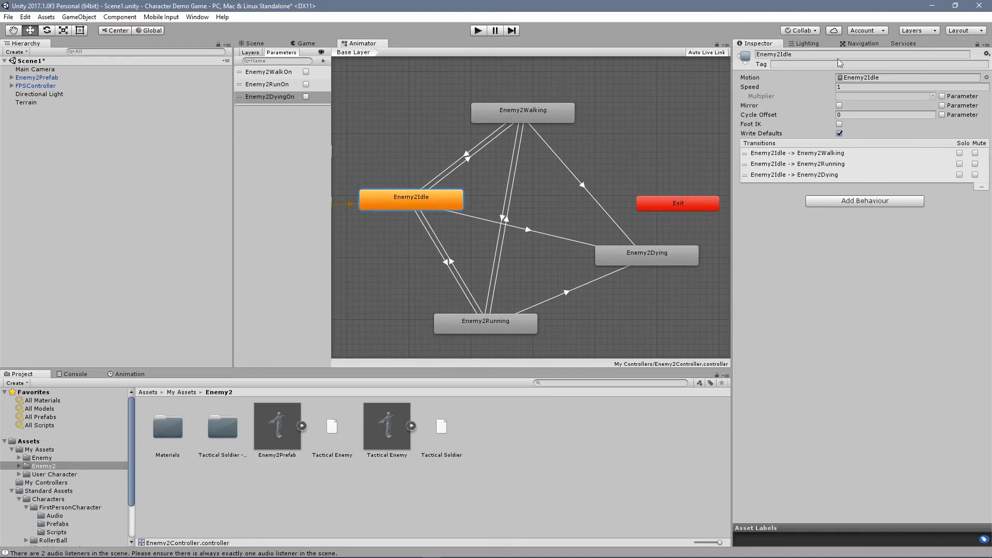
click(847, 87)
click(838, 126)
click(550, 109)
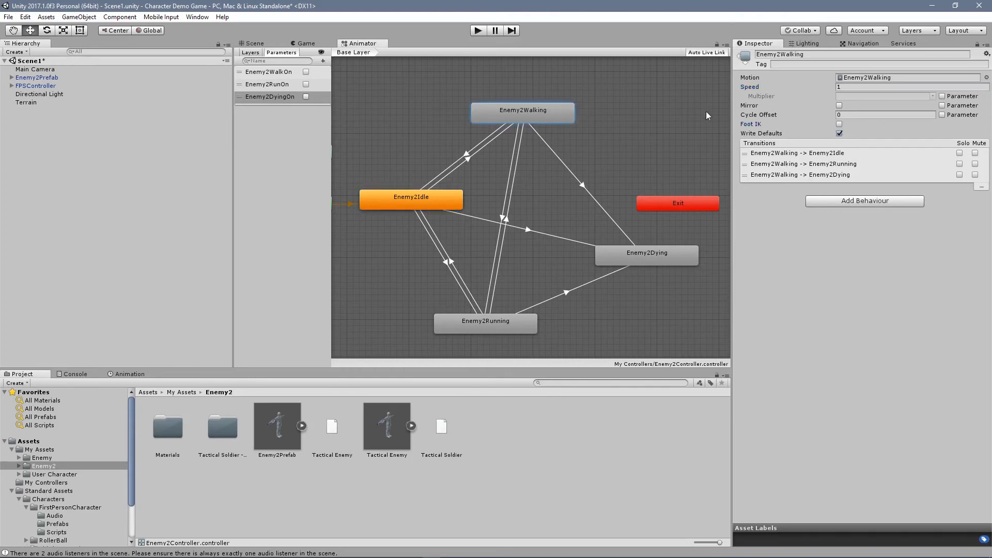
click(839, 124)
Enable Foot IK on the Enemy2Running and Enemy2Dying states
click(498, 327)
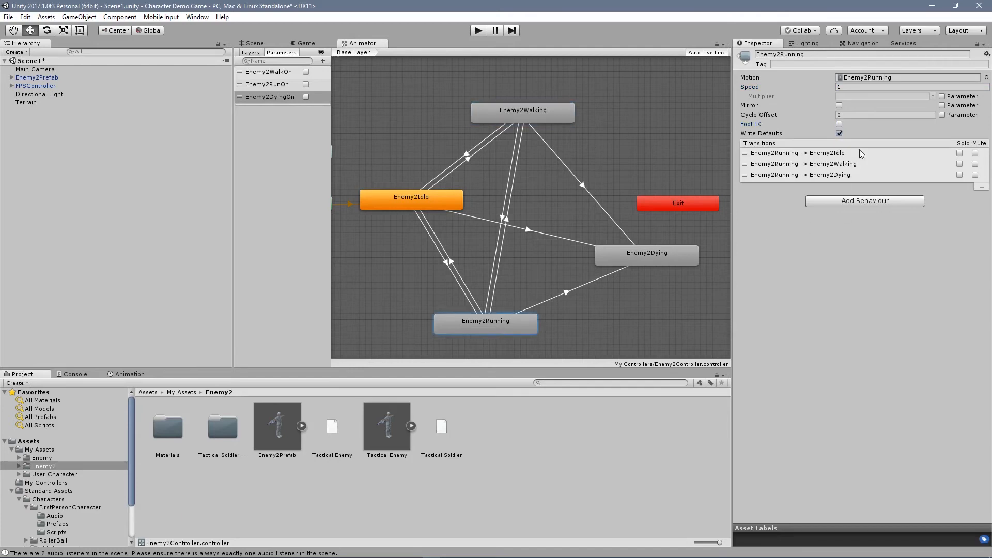
click(838, 125)
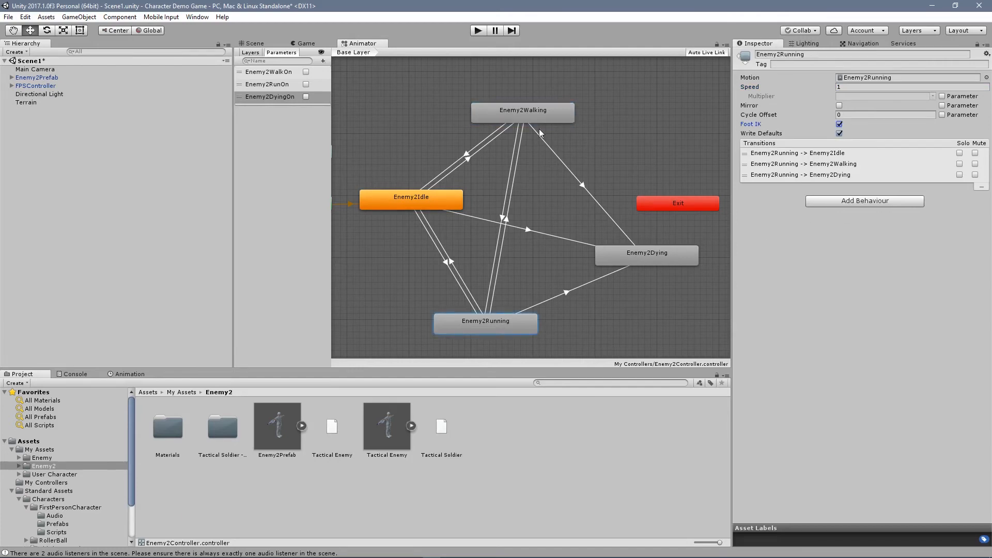
click(611, 262)
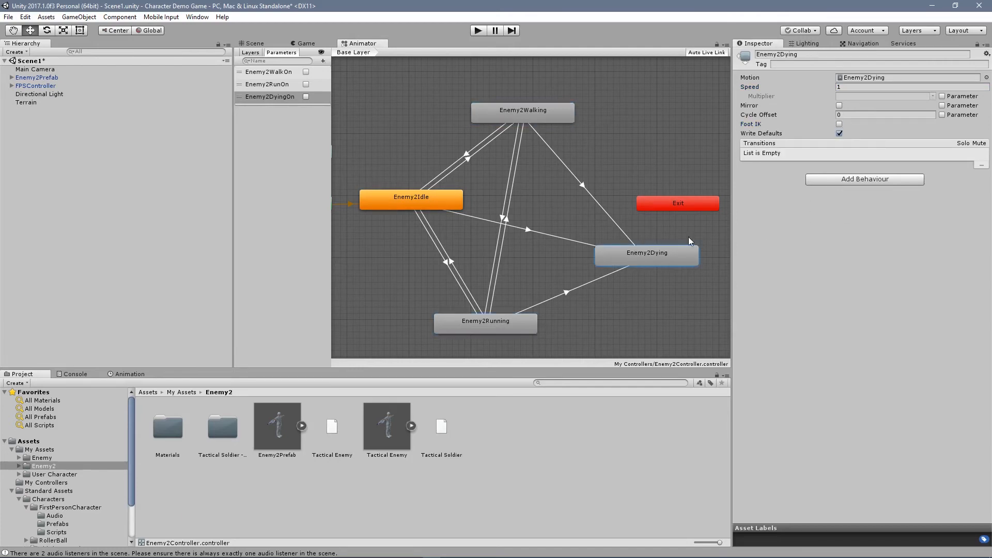
click(840, 125)
Play the animation preview of the Enemy2Idle to Enemy2Walking transition and pause it
click(473, 146)
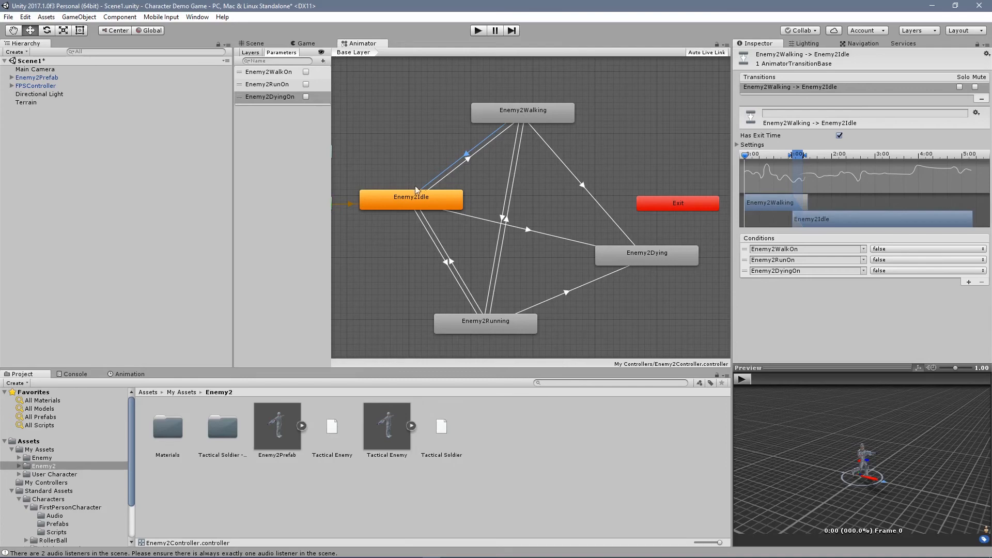
click(402, 198)
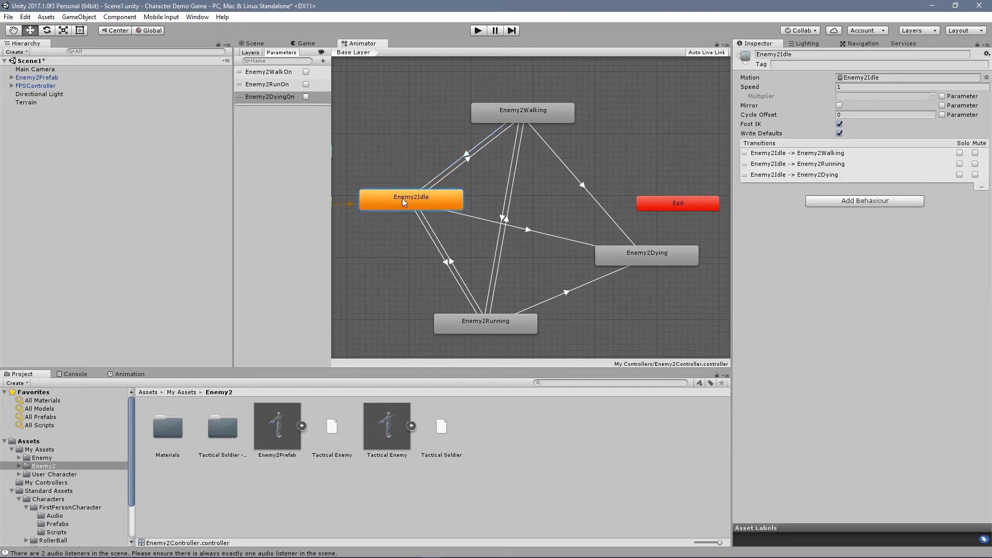
click(467, 157)
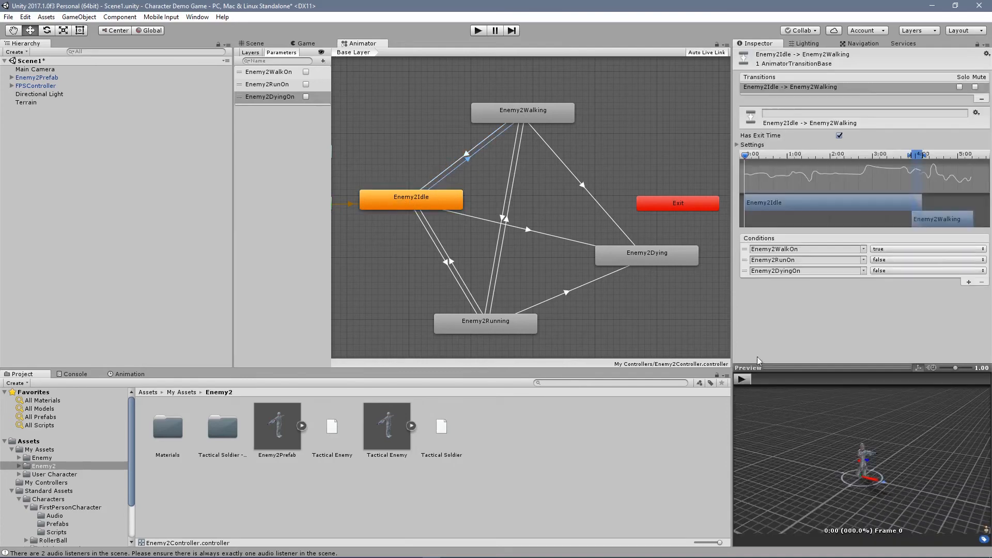
click(746, 379)
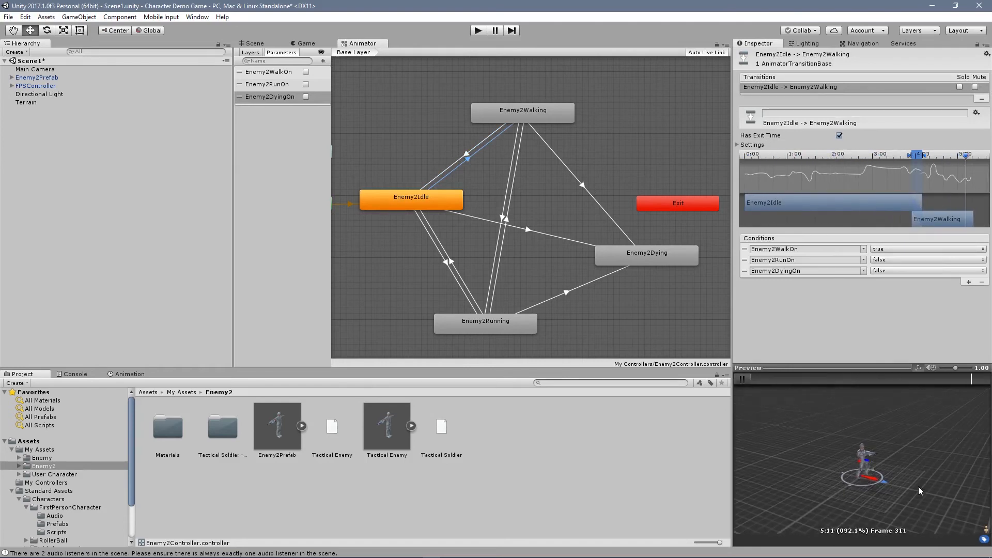
click(744, 378)
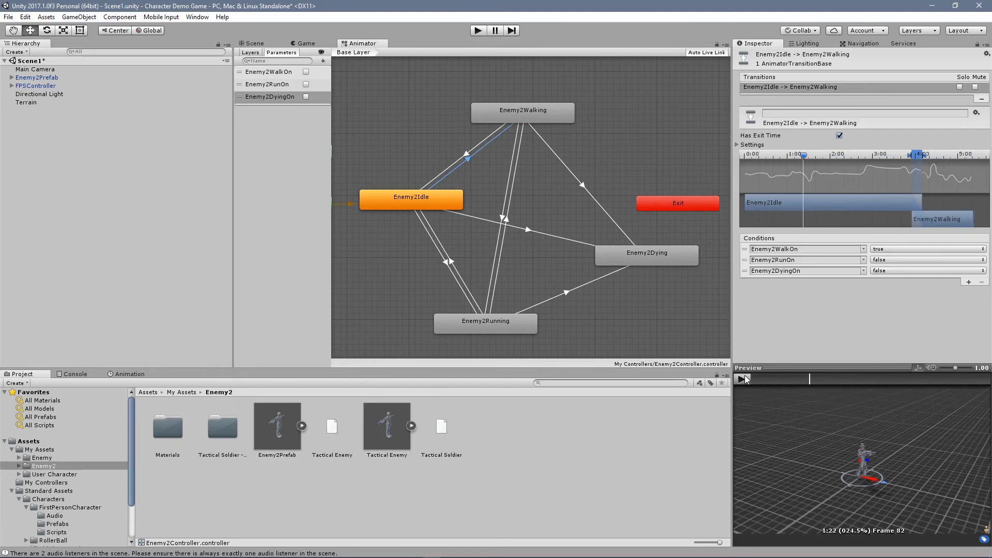
Disable Has Exit Time on the transitions in both directions between Enemy2Idle and Enemy2Walking and between Enemy2Idle and Enemy2Running
click(839, 136)
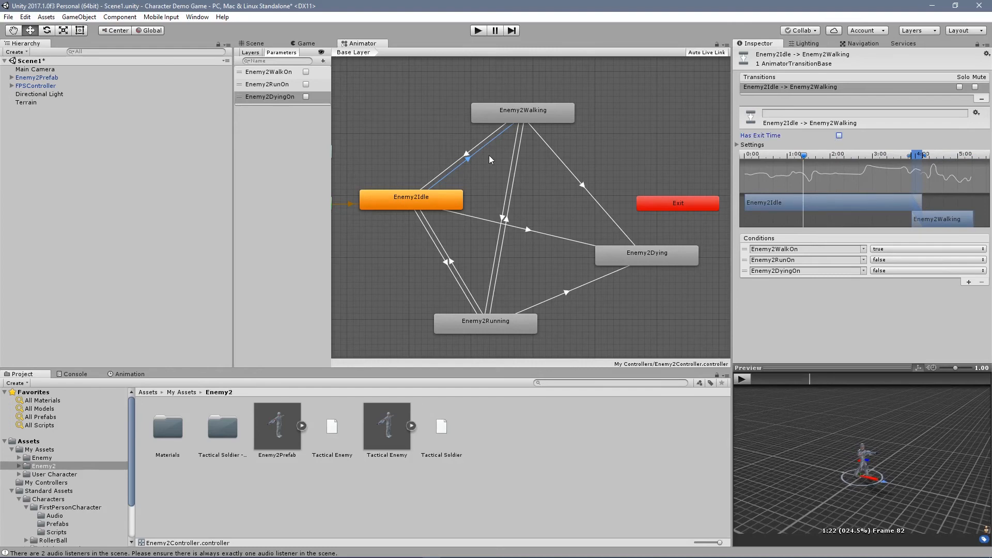
click(466, 156)
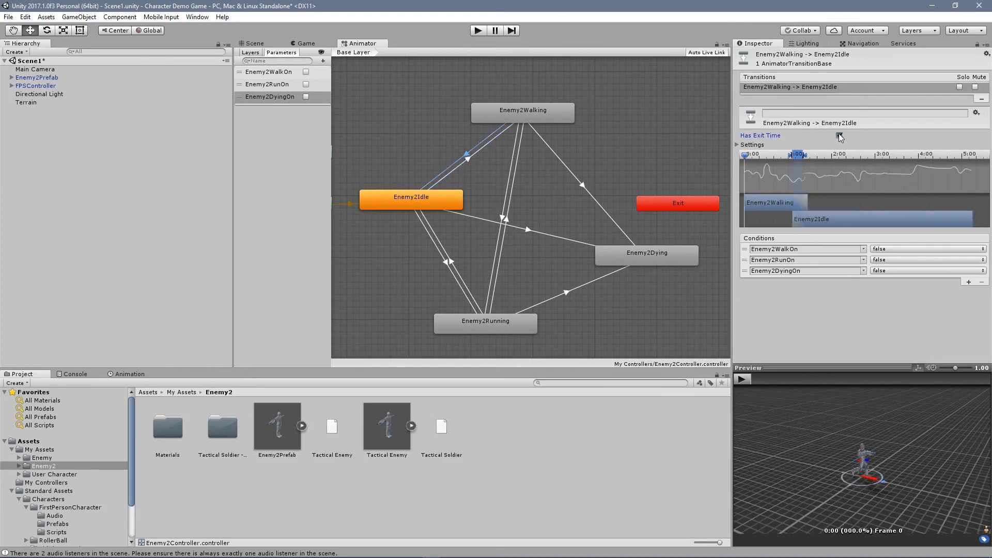
click(452, 262)
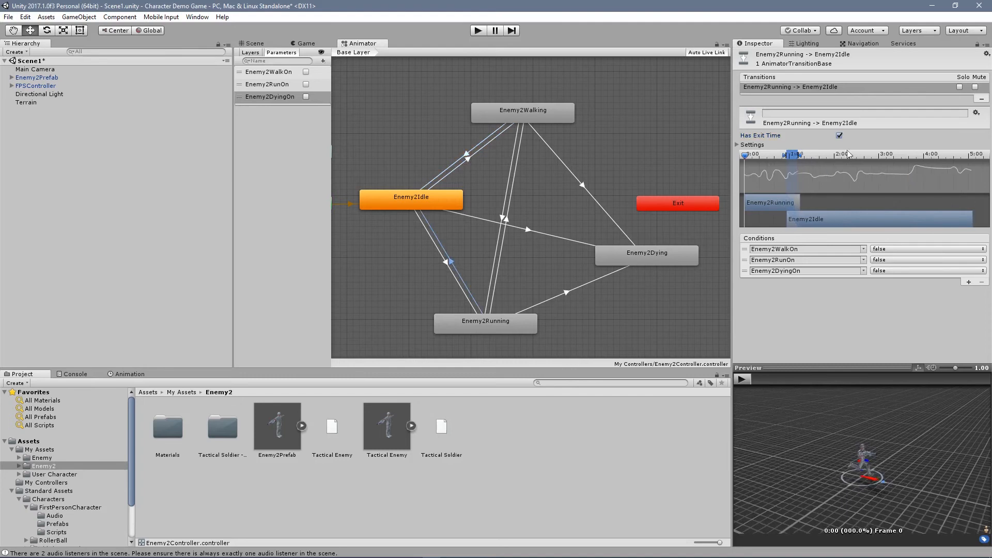
click(839, 135)
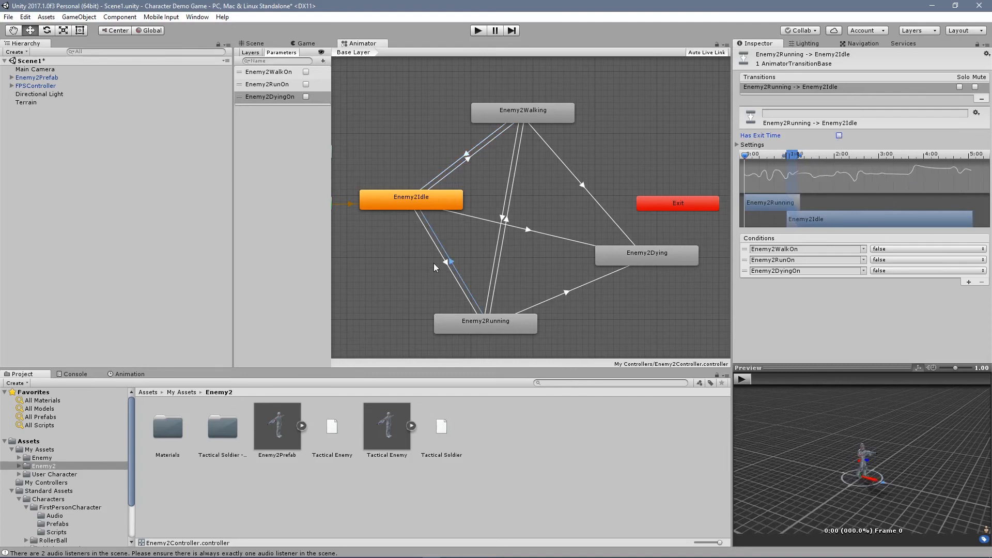
click(442, 260)
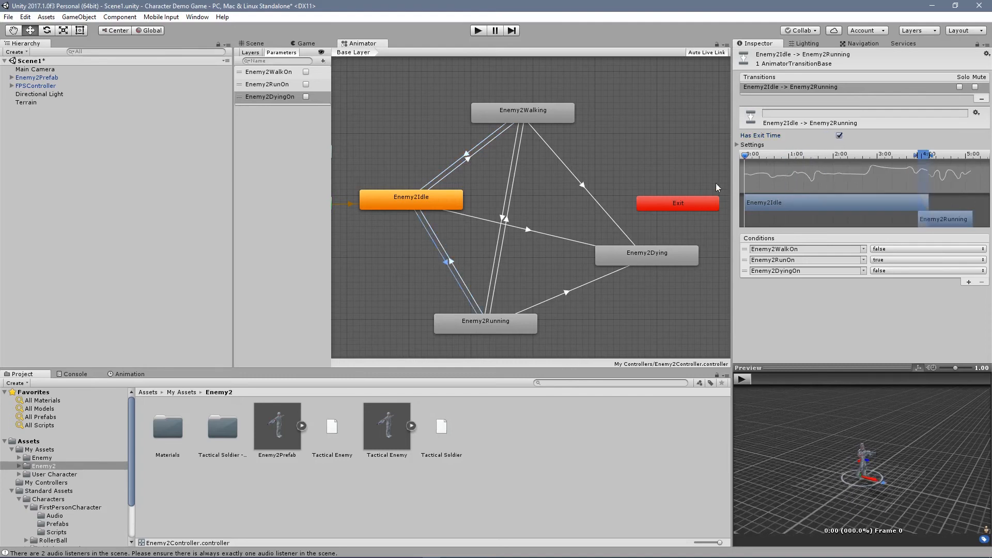
click(839, 135)
Disable Has Exit Time on the Enemy2Running to Enemy2Walking transition and on the Enemy2Walking to Enemy2Running transition
click(505, 226)
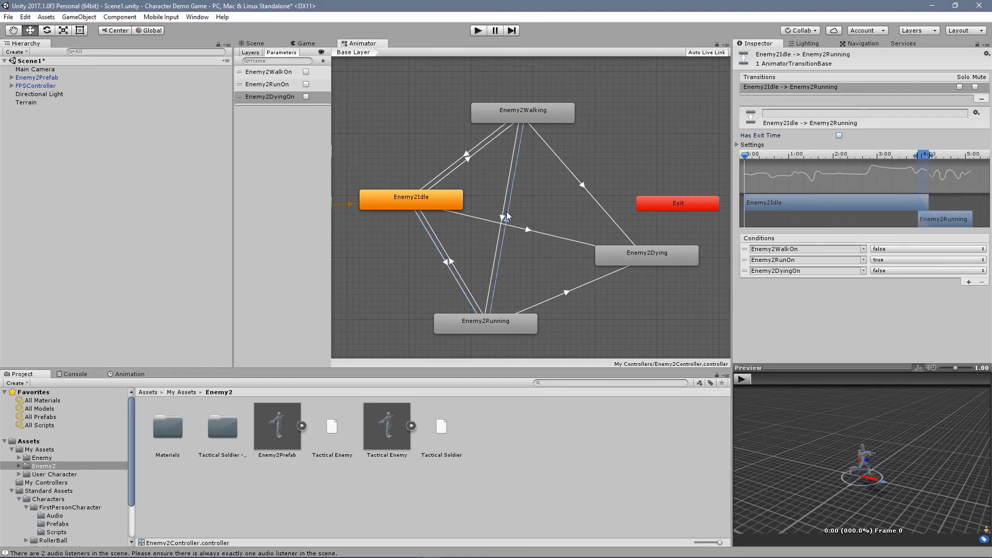
click(837, 135)
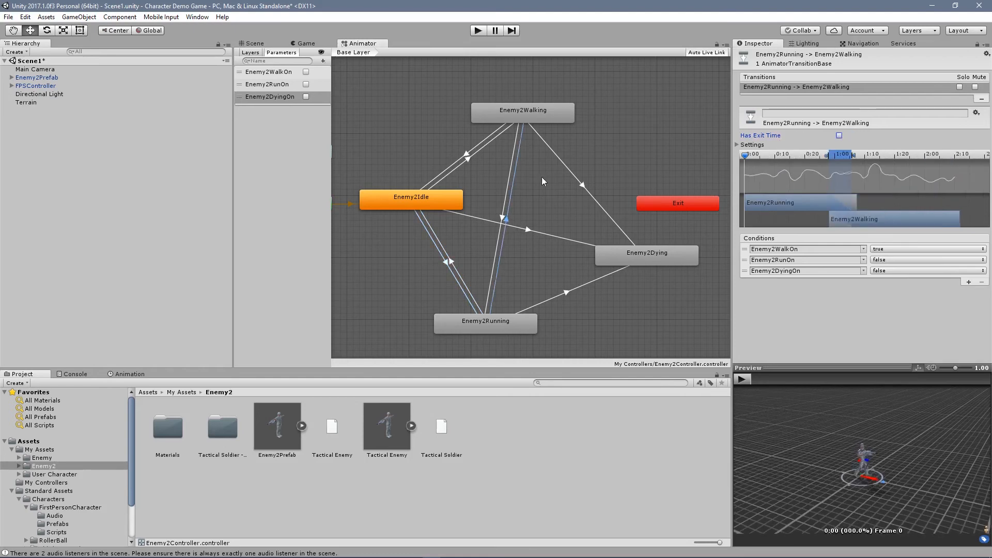
click(502, 212)
click(838, 136)
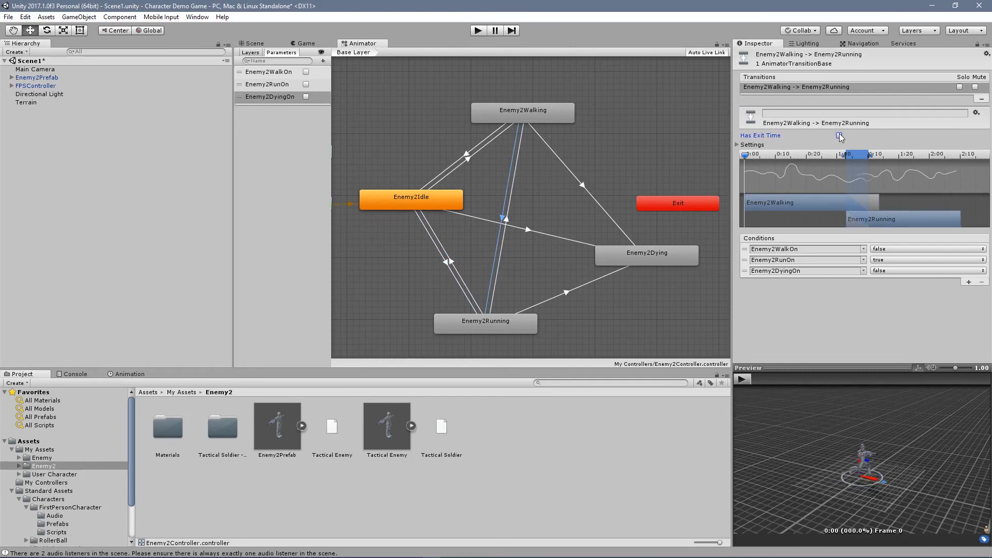
Disable Has Exit Time on the transitions from Enemy2Idle and Enemy2Running to Enemy2Dying
click(530, 230)
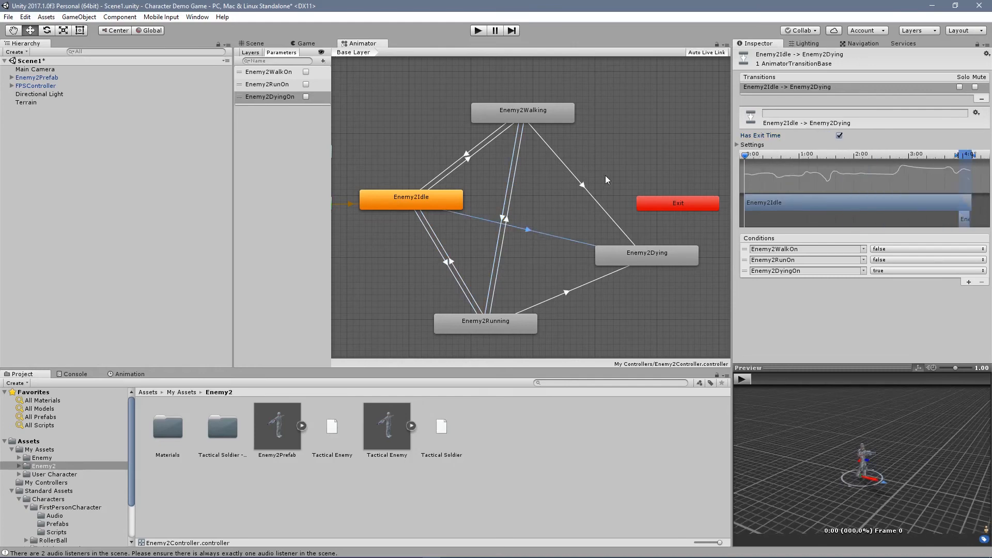
click(586, 179)
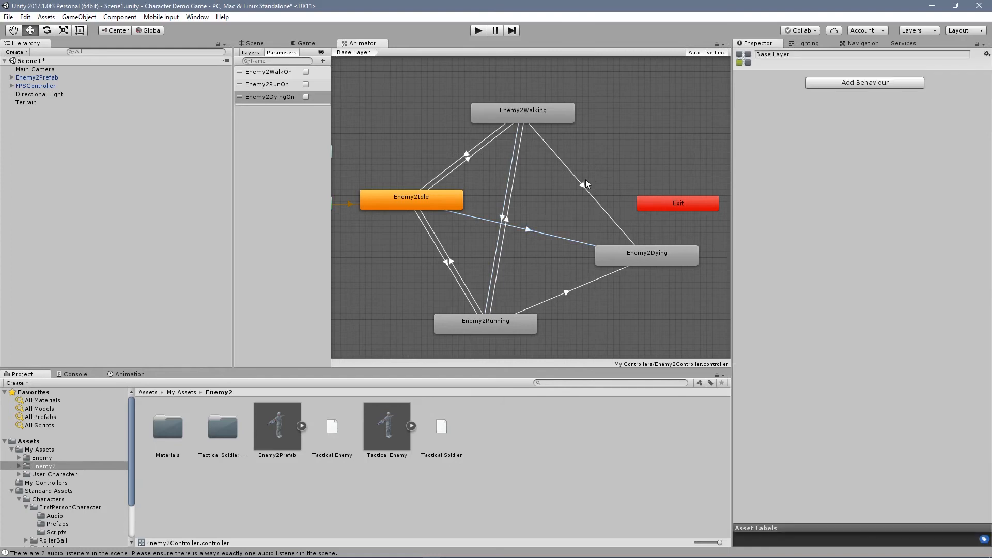
click(587, 185)
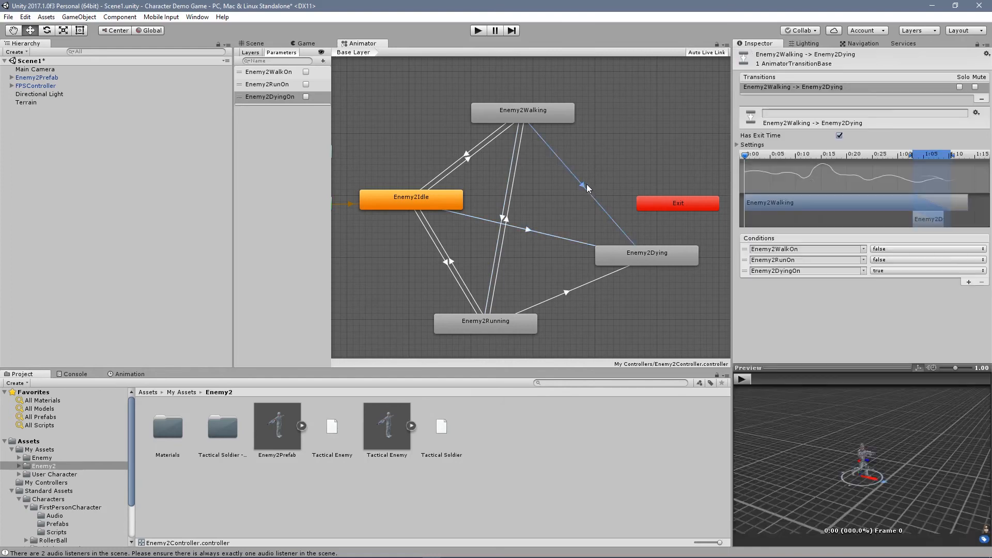
click(535, 231)
click(839, 135)
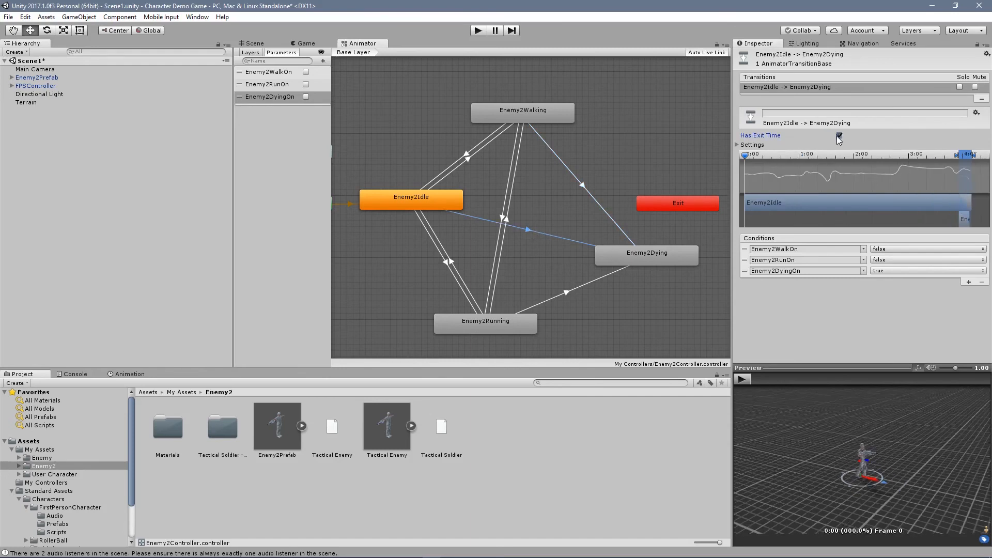
click(568, 290)
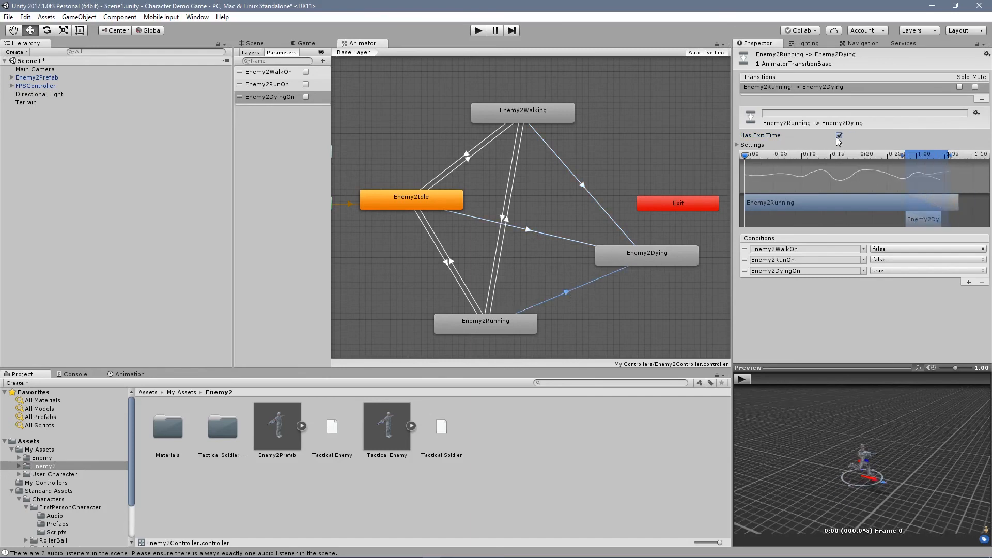
click(839, 136)
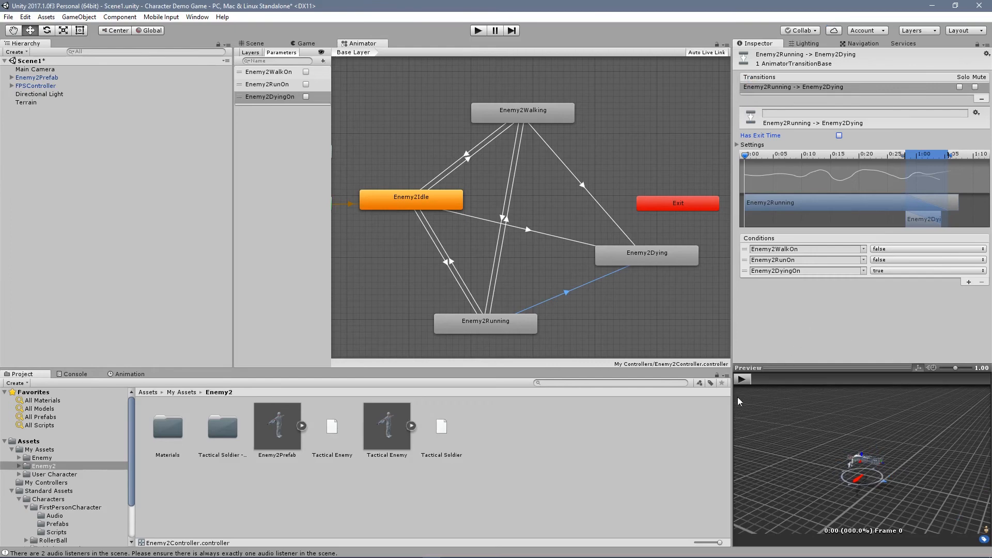
Play the animation preview of the Enemy2Running to Enemy2Dying transition, pause it, and select the Enemy2Dying state
click(739, 380)
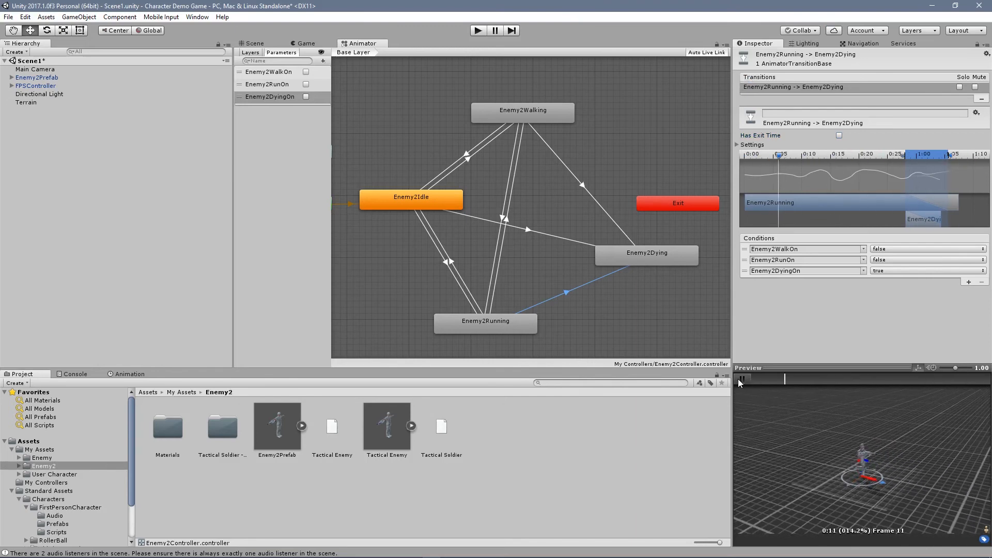
click(739, 379)
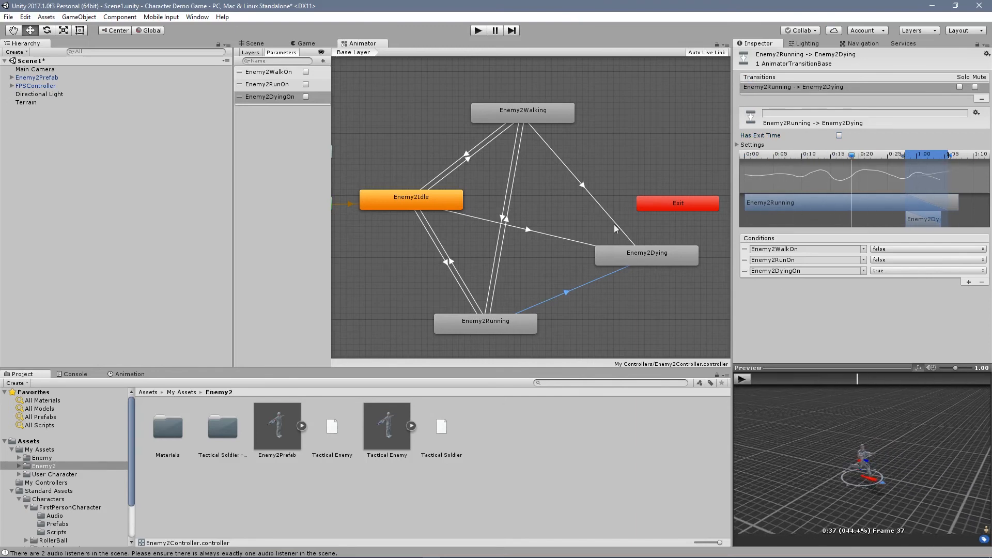
click(626, 253)
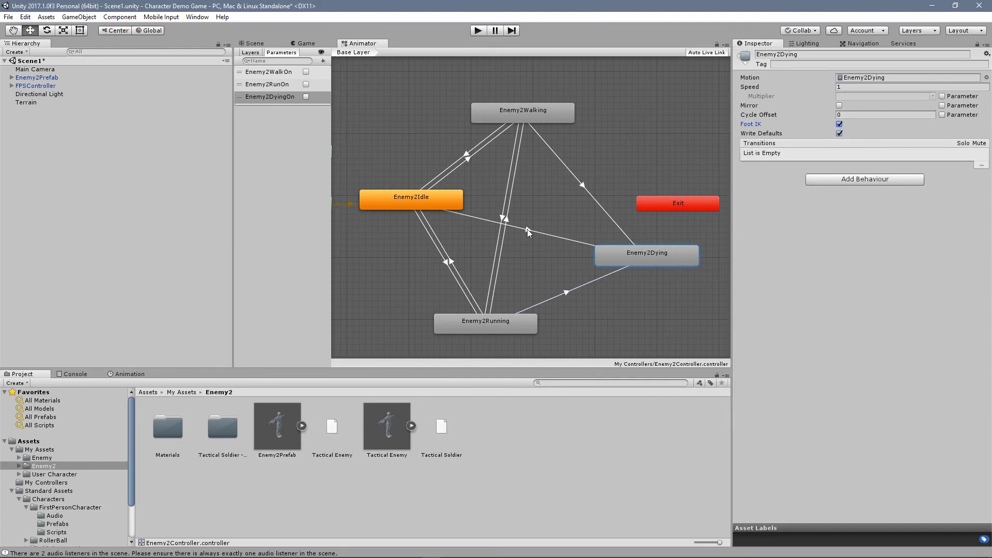
Preview the Enemy2Walking to Enemy2Running transition and shift its blend range slightly forward on the timeline
click(503, 214)
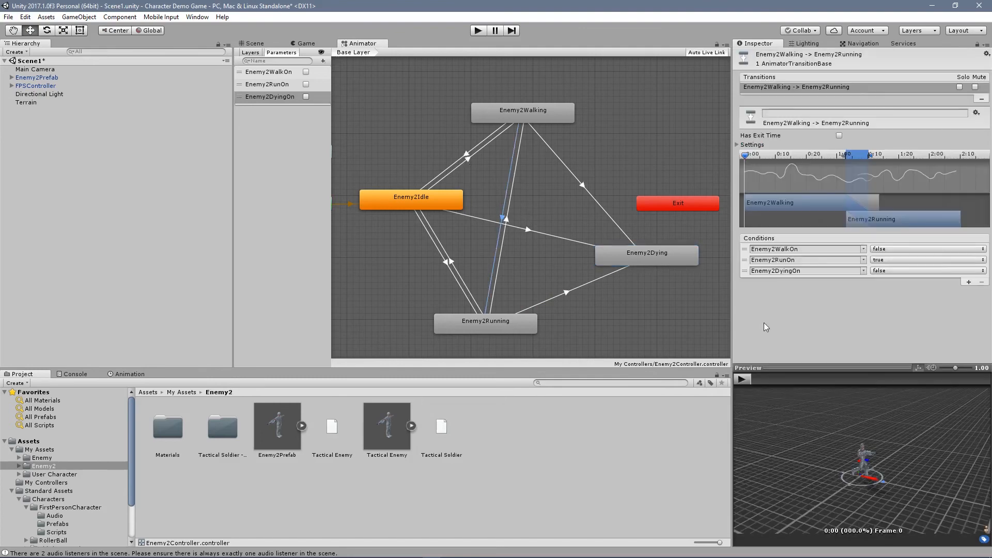
click(741, 379)
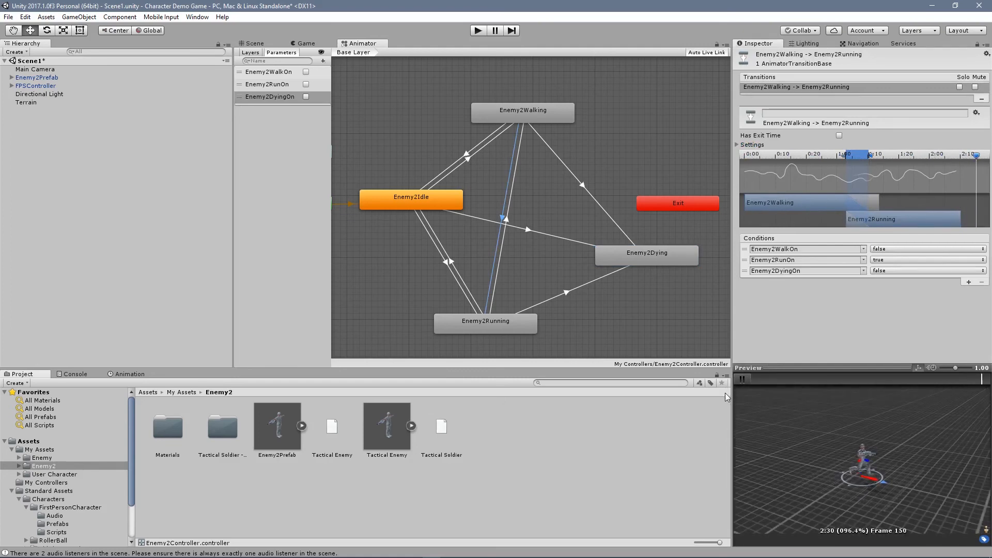
click(740, 379)
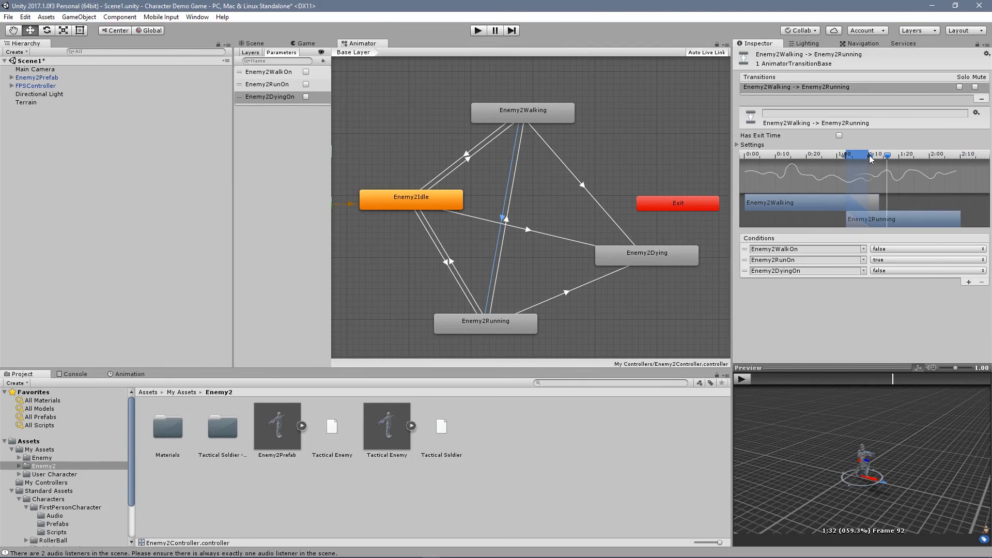
drag(860, 153, 869, 155)
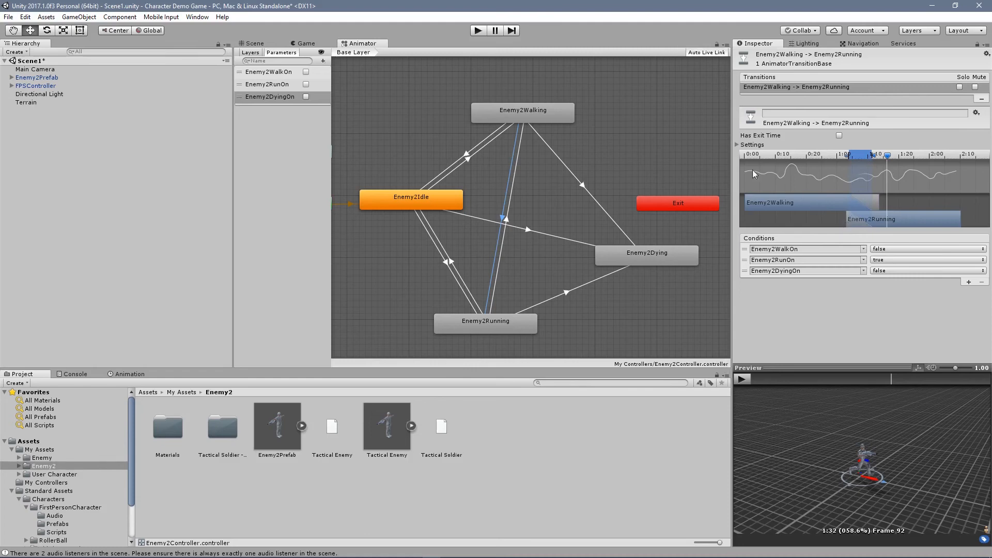
Select the SIMPLIFIED_MIRROR_APPLIED_MotionApplied model in the Enemy folder and view its Rig import settings with the scene displayed
click(41, 458)
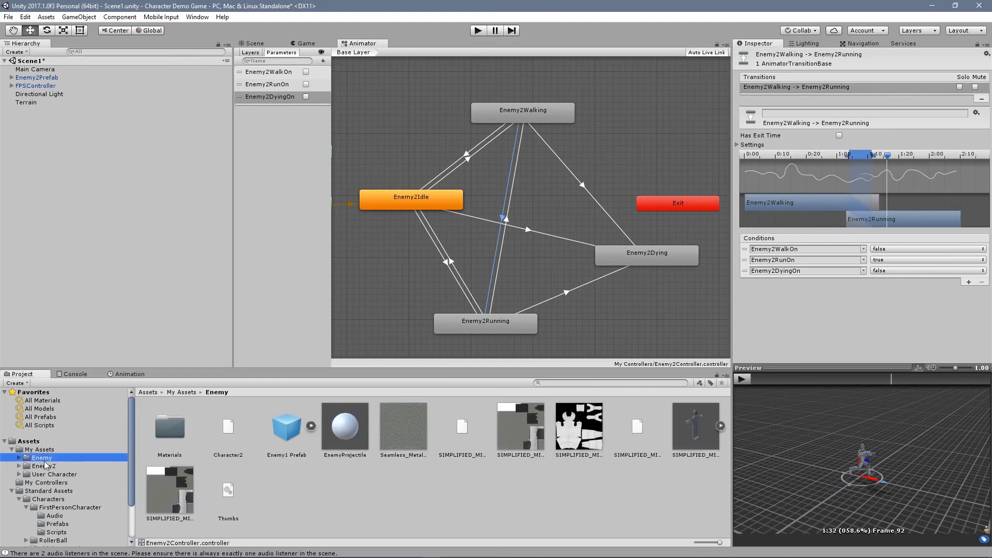
click(690, 424)
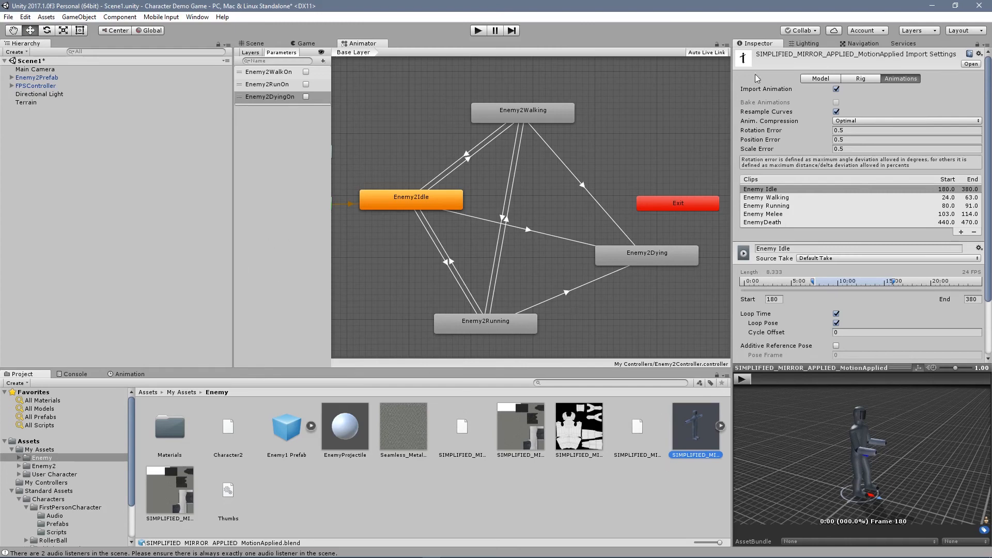
click(254, 43)
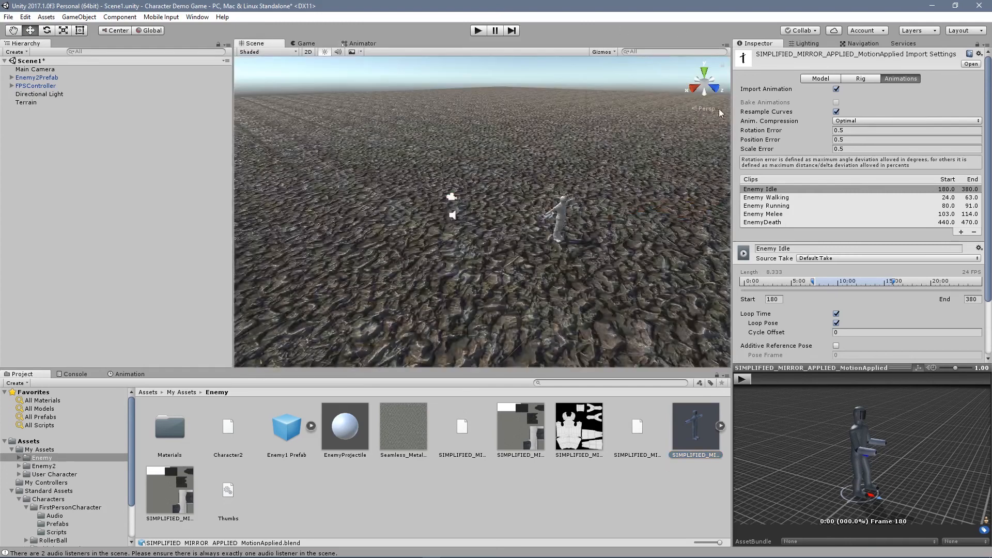
click(860, 79)
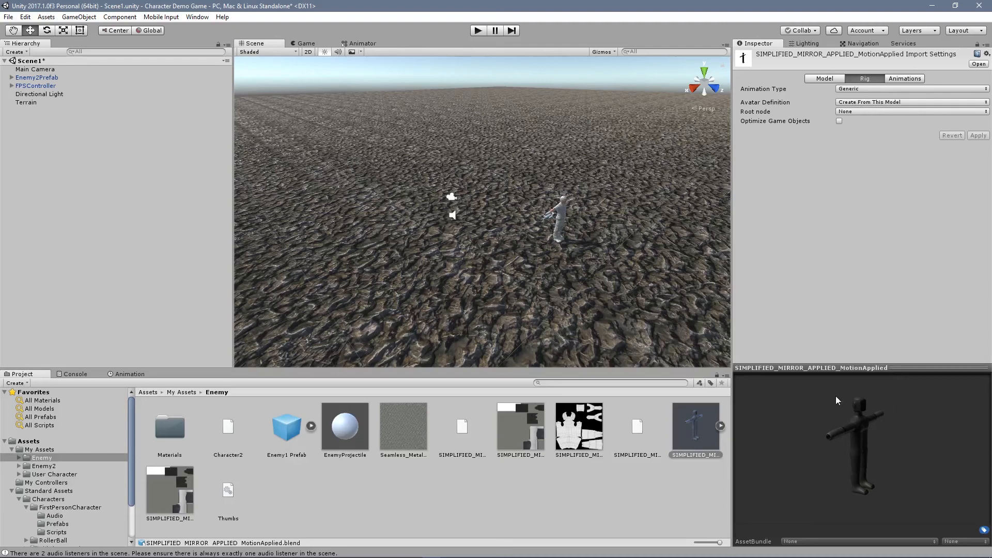
Open the enemy model in Blender, go to frame 31 and examine the armature's arms and upper body from the side
double_click(696, 429)
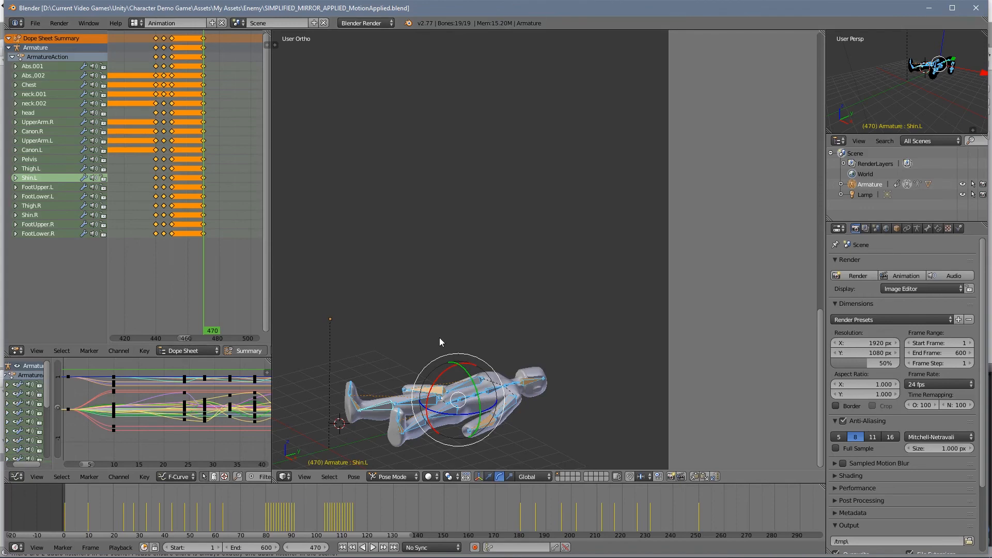
drag(114, 511, 147, 512)
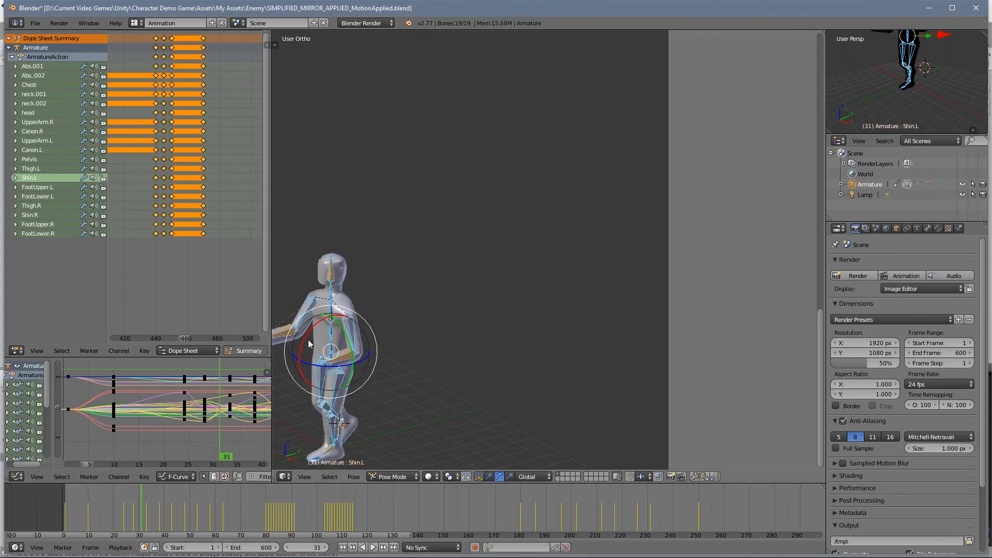
middle_drag(308, 339, 547, 144)
middle_drag(531, 240, 520, 164)
scroll(529, 178, up, 5)
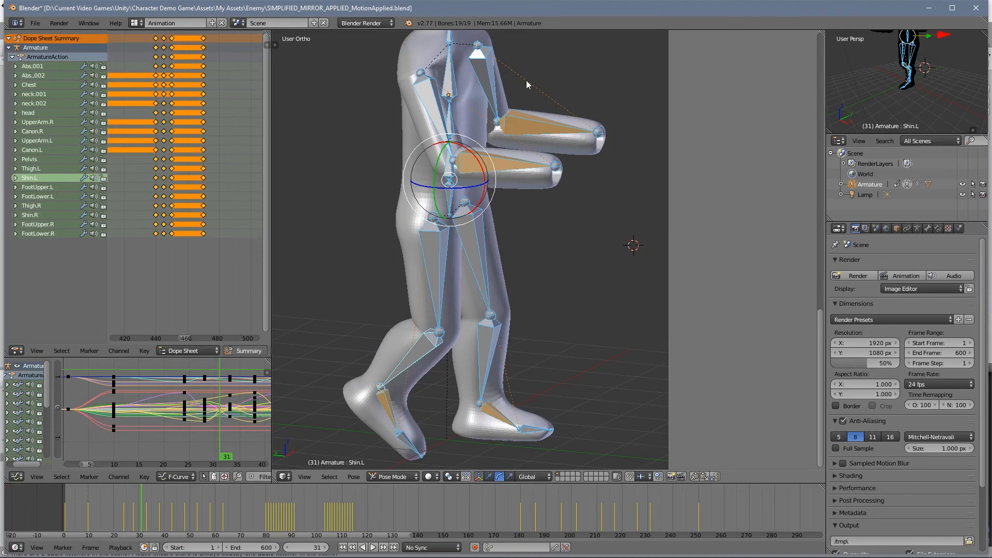
shift+middle_drag(526, 80, 500, 201)
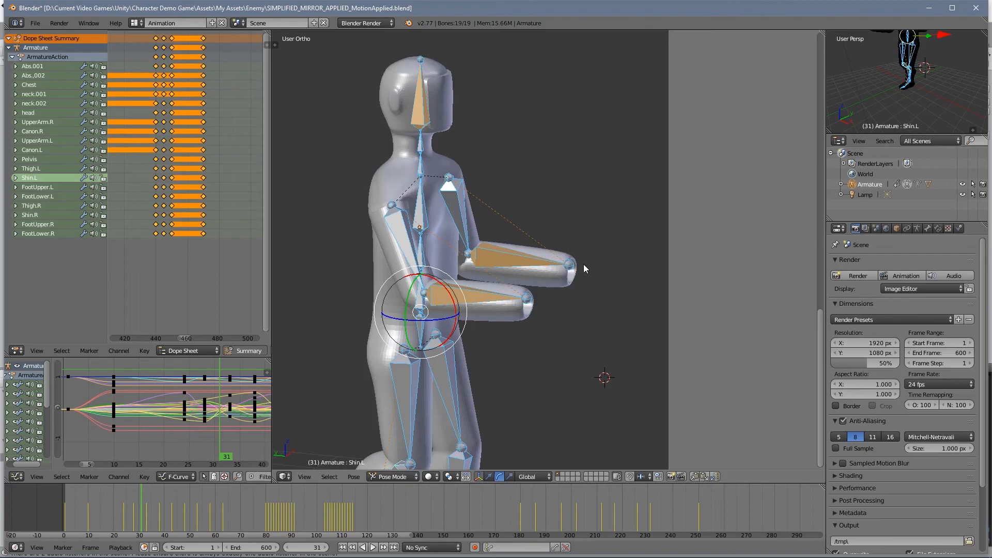
Switch back to Unity and play the previews of the model's Enemy Melee and EnemyDeath animation clips
key(alt+Tab)
click(904, 78)
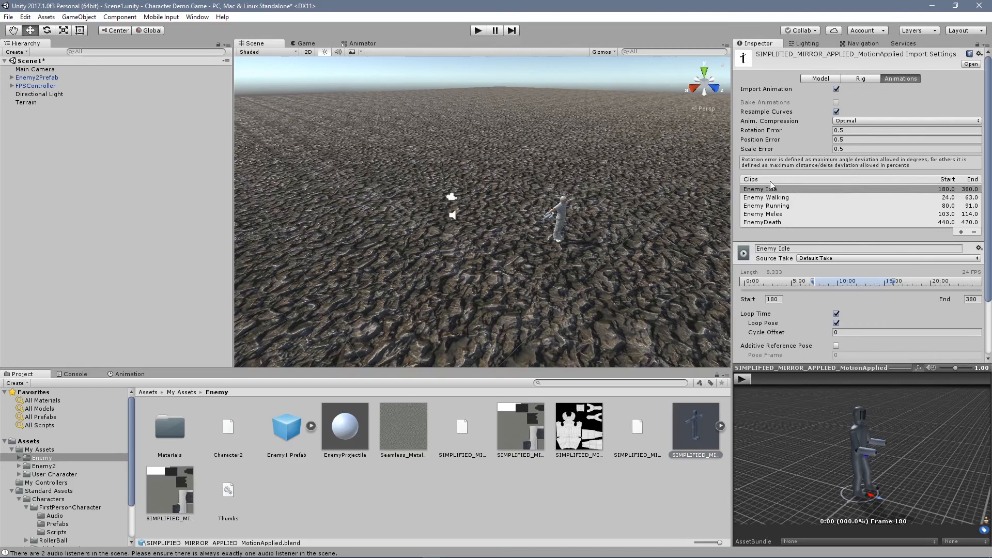
click(775, 214)
click(743, 380)
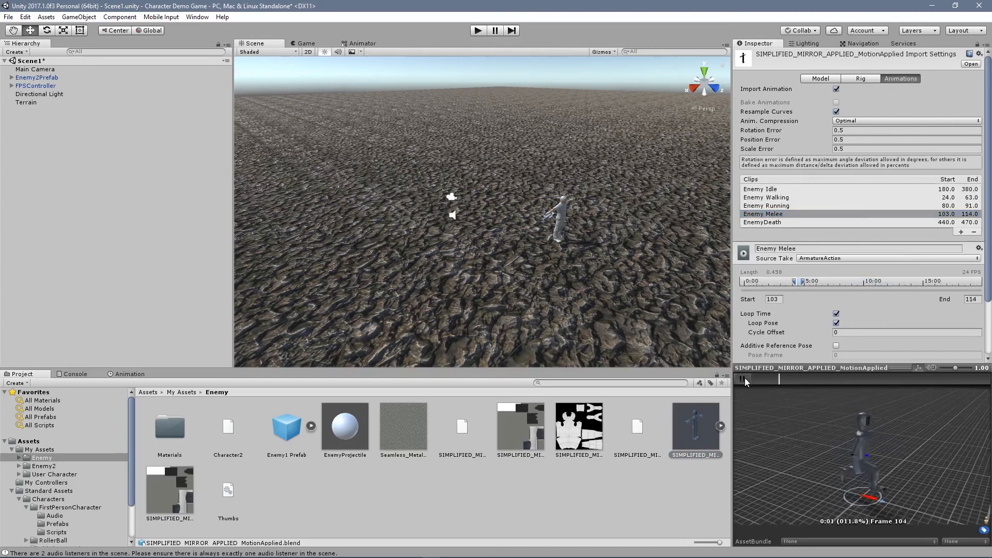
click(761, 223)
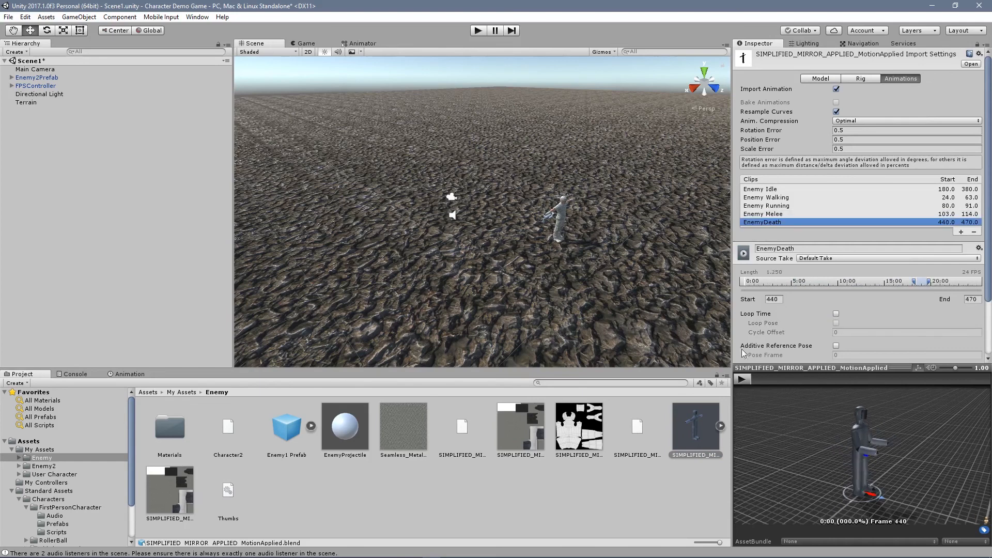
click(743, 379)
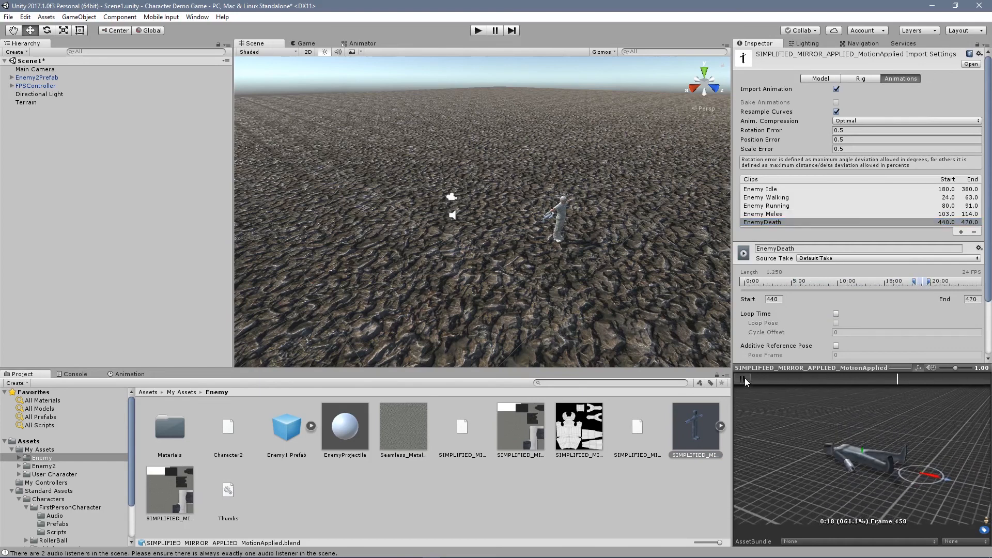
click(743, 380)
Create an animator controller named Enemy1Controller in the My Controllers folder
click(45, 440)
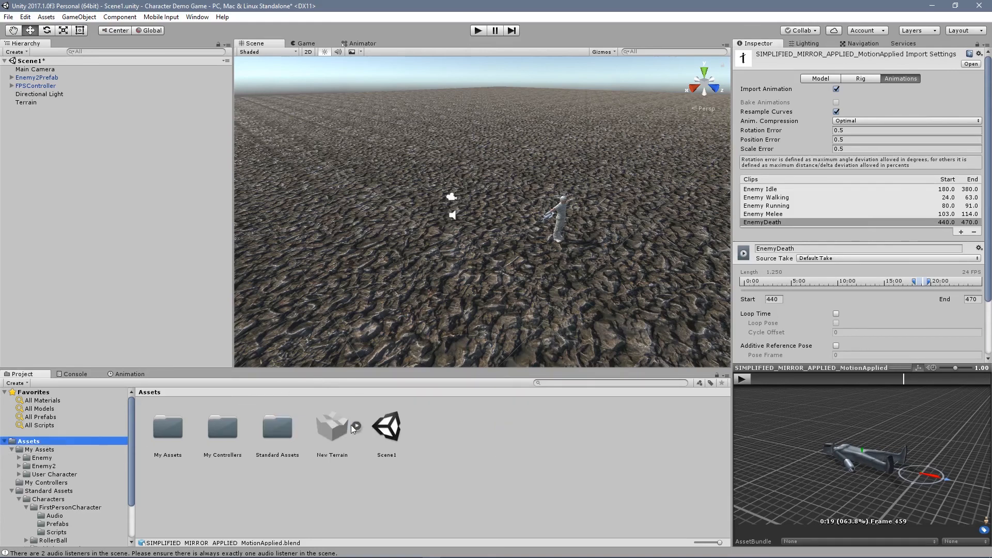
double_click(215, 429)
right_click(327, 422)
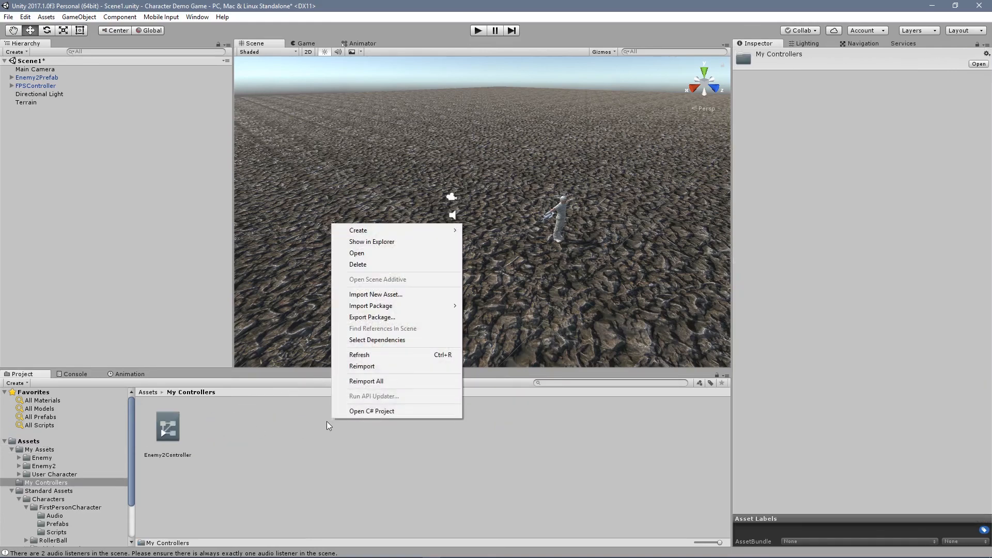
mouse_move(404, 231)
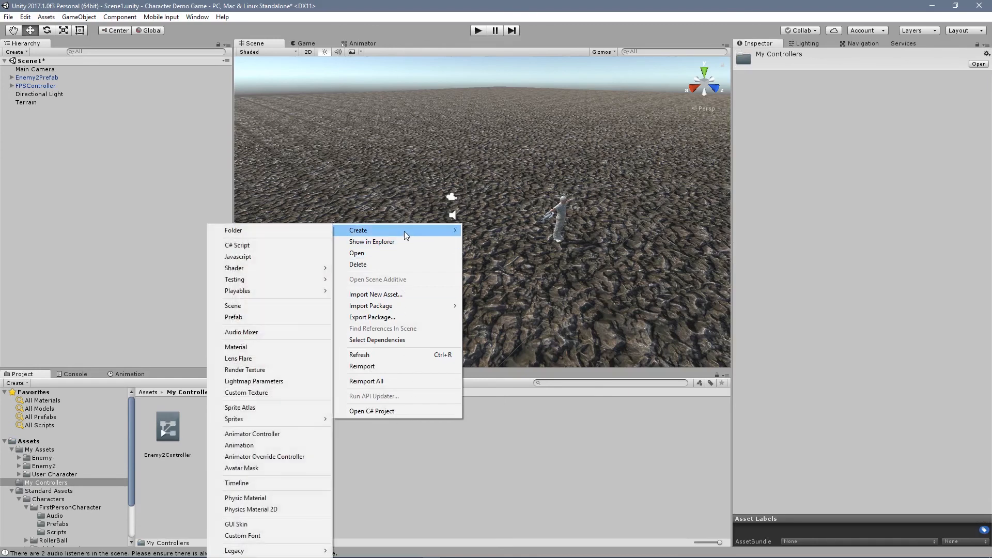
click(293, 434)
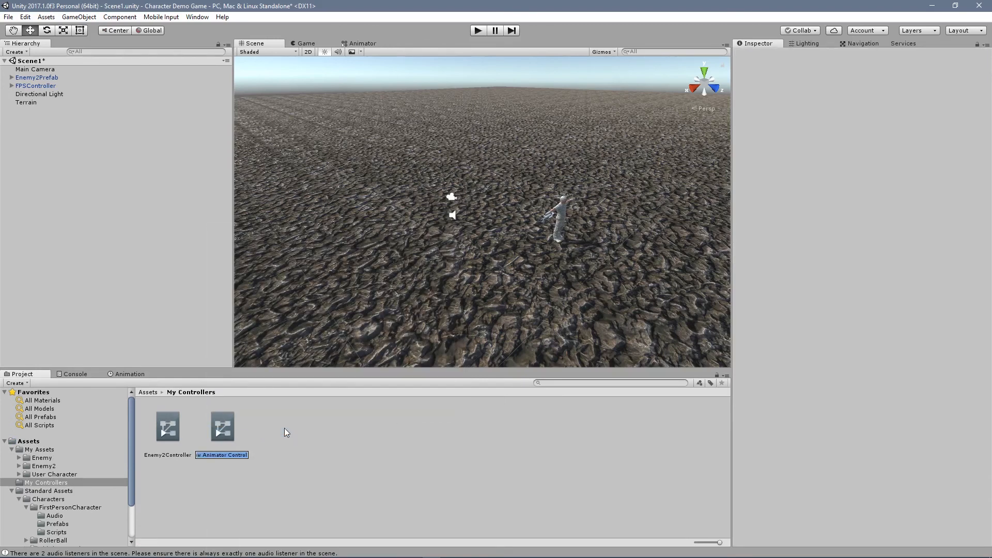
text(Enemy1Controller)
key(Return)
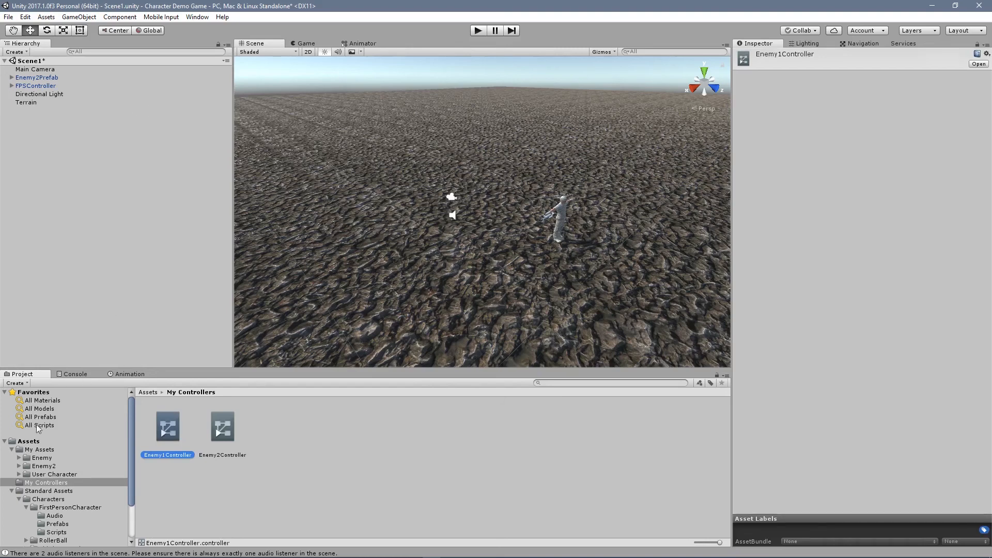
Replace the contents of Enemy1 Prefab in the Enemy folder with the SIMPLIFIED_MIRROR_APPLIED_MotionApplied model
click(34, 457)
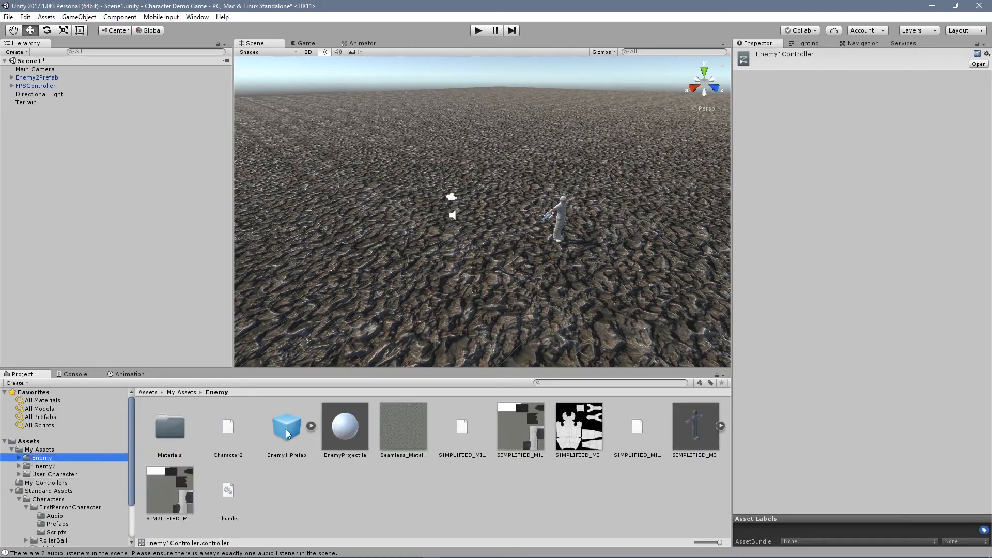
drag(706, 418, 281, 427)
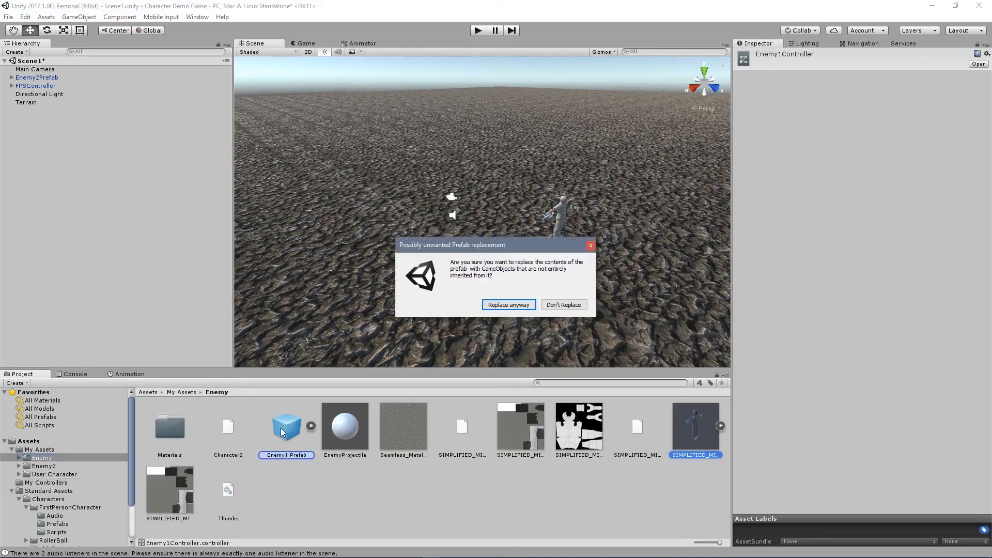
click(517, 305)
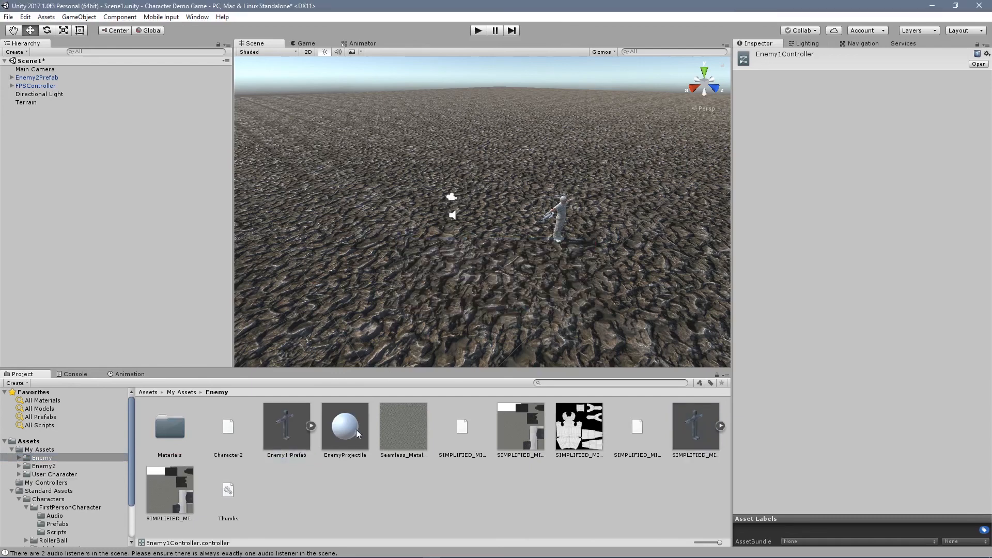
Assign Enemy1Controller as the controller of Enemy1 Prefab's Animator component
click(285, 428)
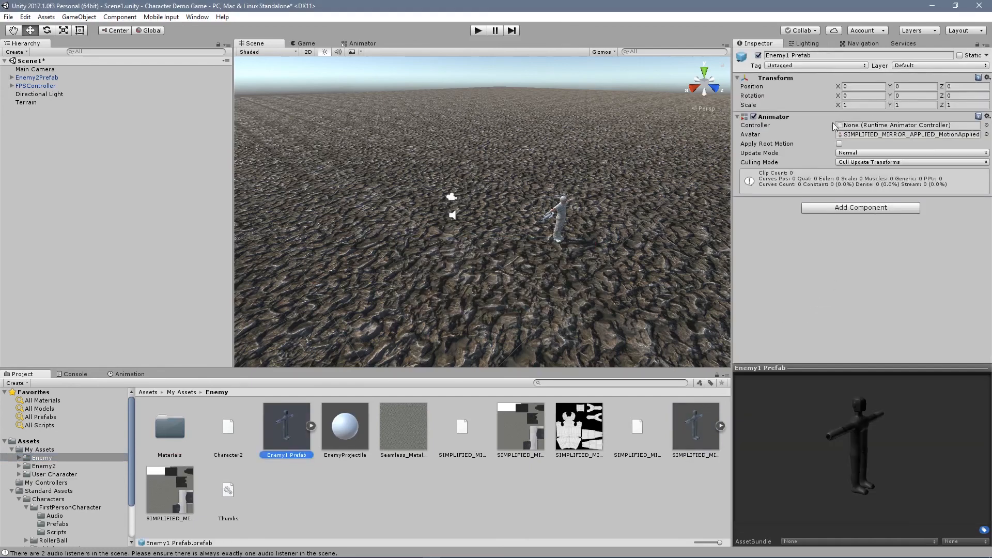
click(21, 484)
drag(174, 432, 850, 125)
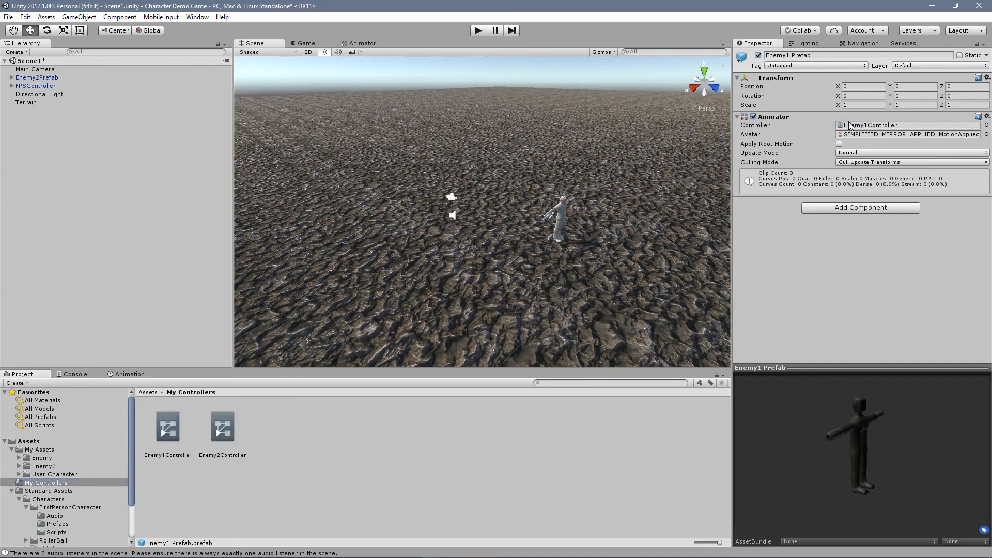
Open Enemy1Controller in the Animator and create an empty default state named Enemy1Idle
double_click(849, 126)
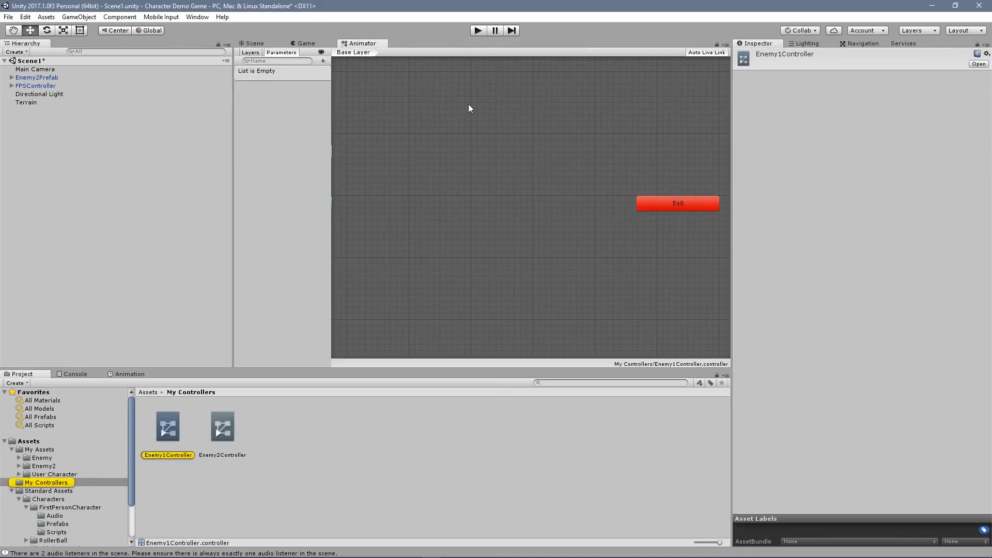
middle_drag(468, 108, 550, 175)
right_click(544, 230)
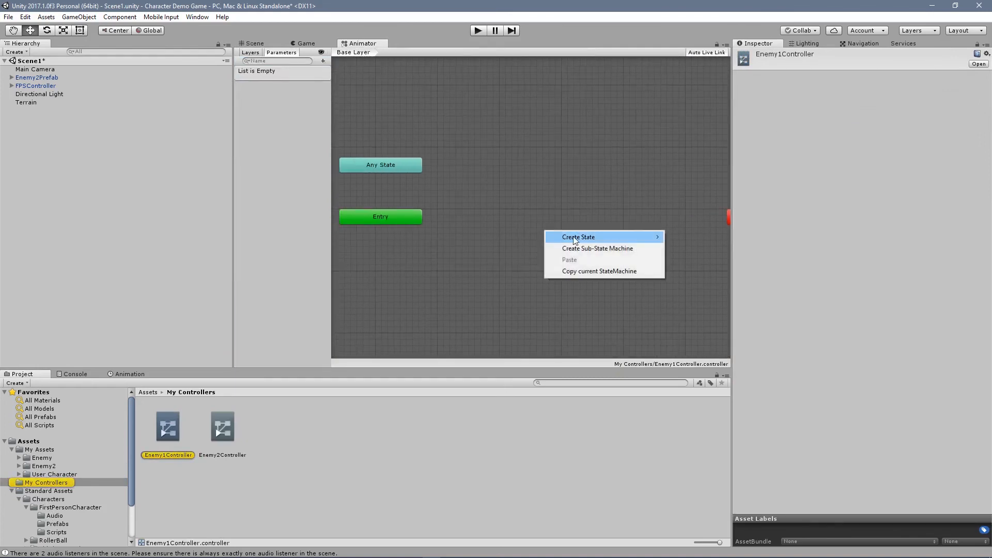
click(535, 237)
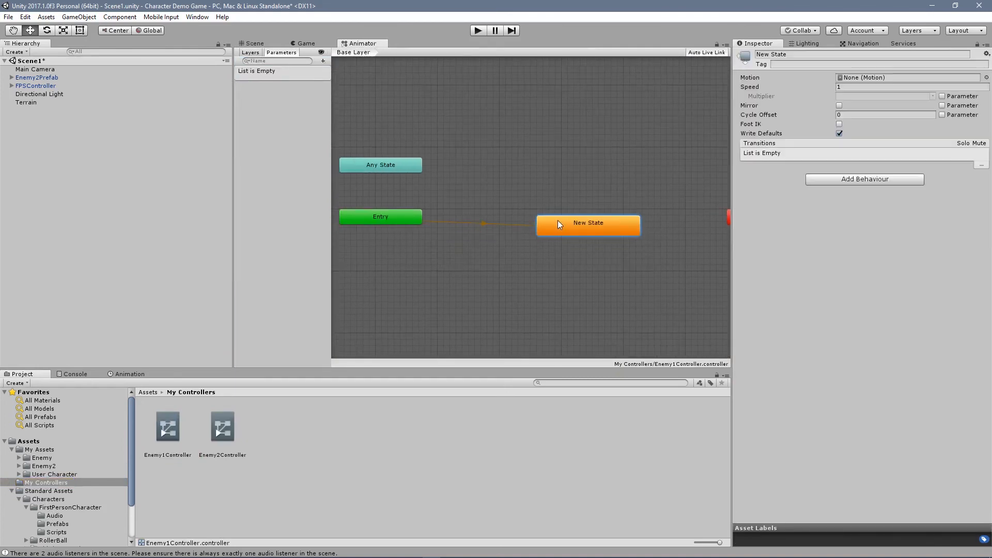
click(824, 54)
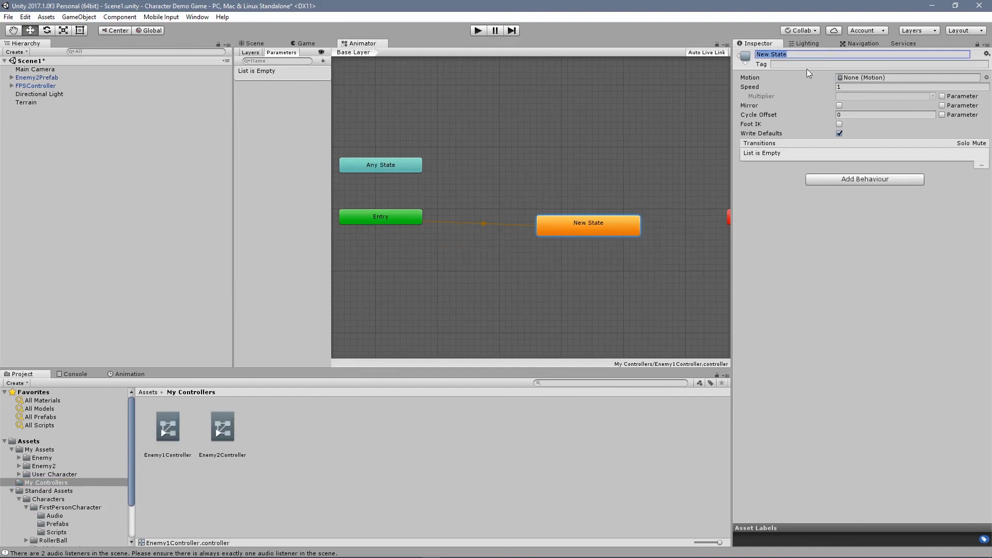
text(Enemy1Idle)
key(Return)
Check the motions available for the Enemy1Idle state without choosing one, and move the state closer to Entry
click(986, 78)
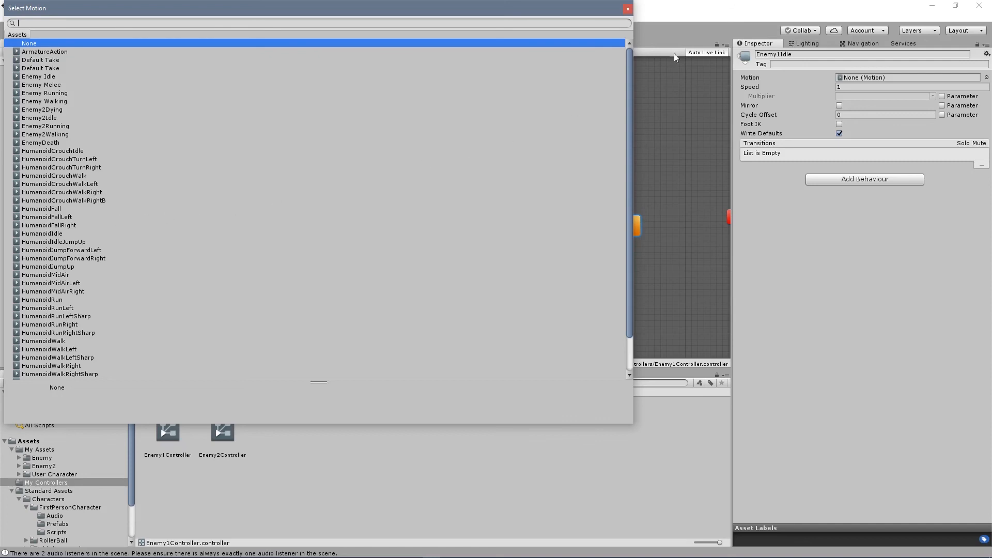
click(628, 8)
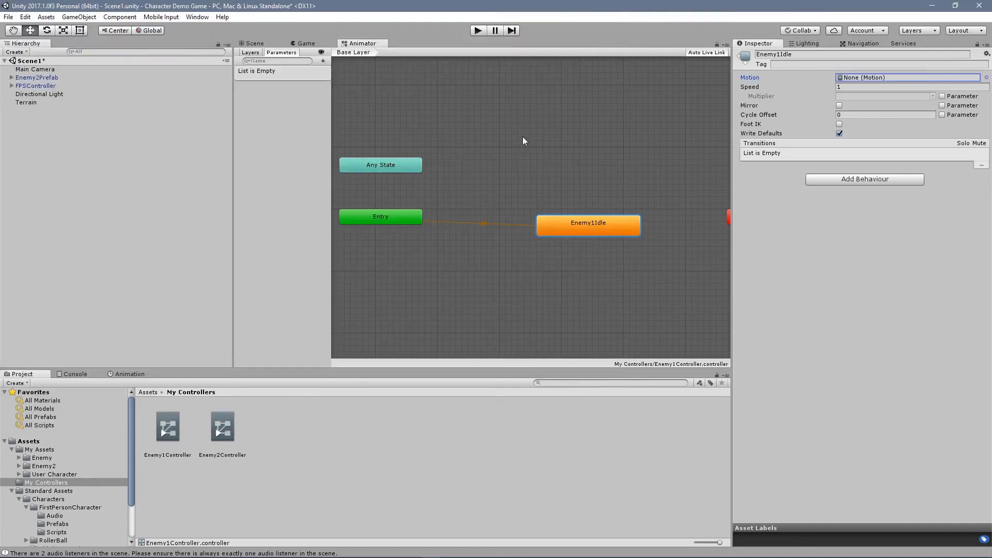
drag(571, 223, 520, 223)
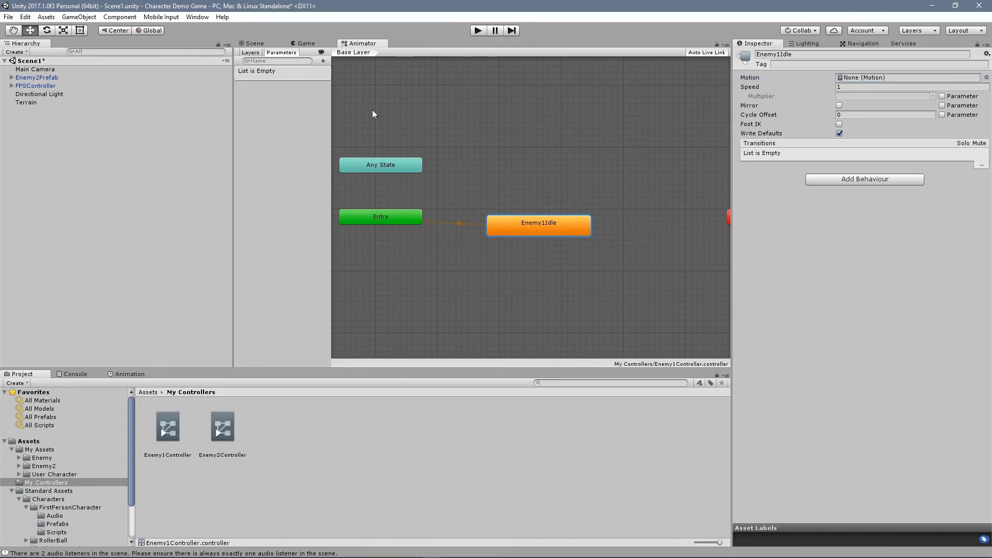
Select the SIMPLIFIED_MIRROR_APPLIED_MotionApplied model in the Enemy folder and play the preview of its Enemy Idle clip
click(50, 458)
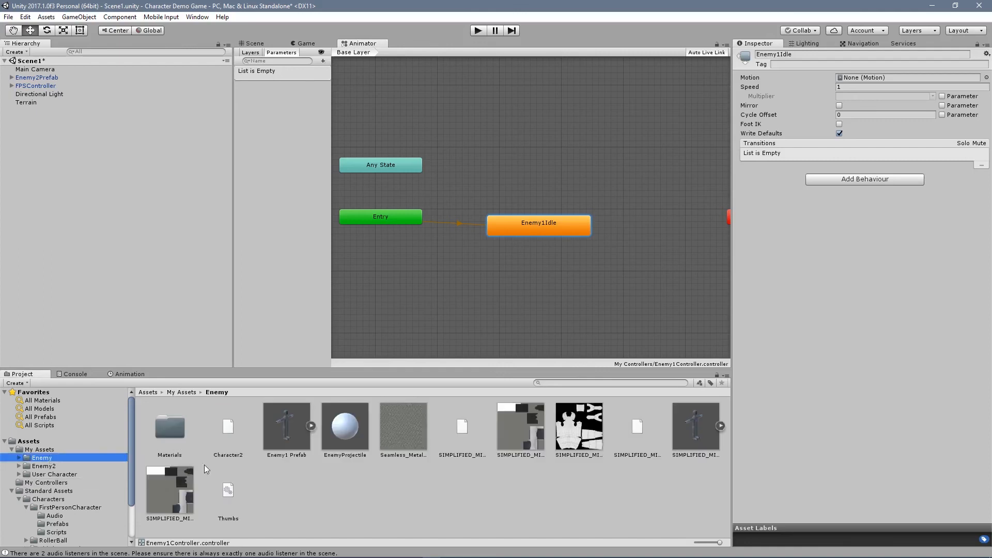
click(701, 422)
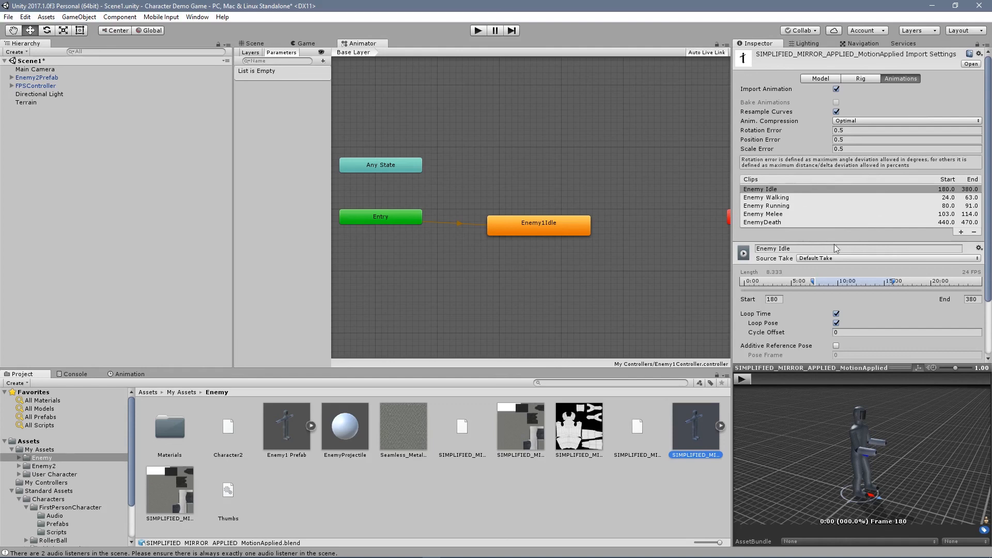
click(747, 378)
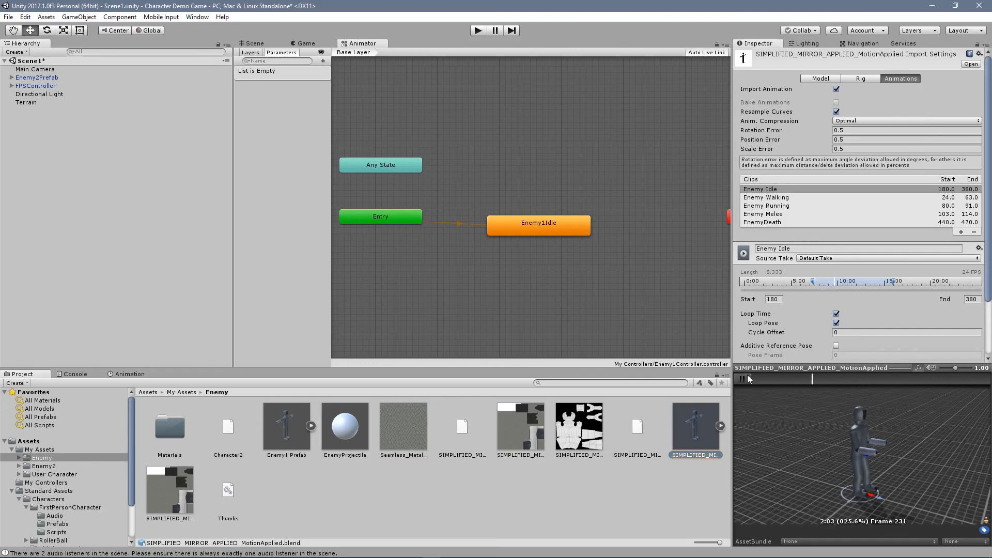
click(747, 378)
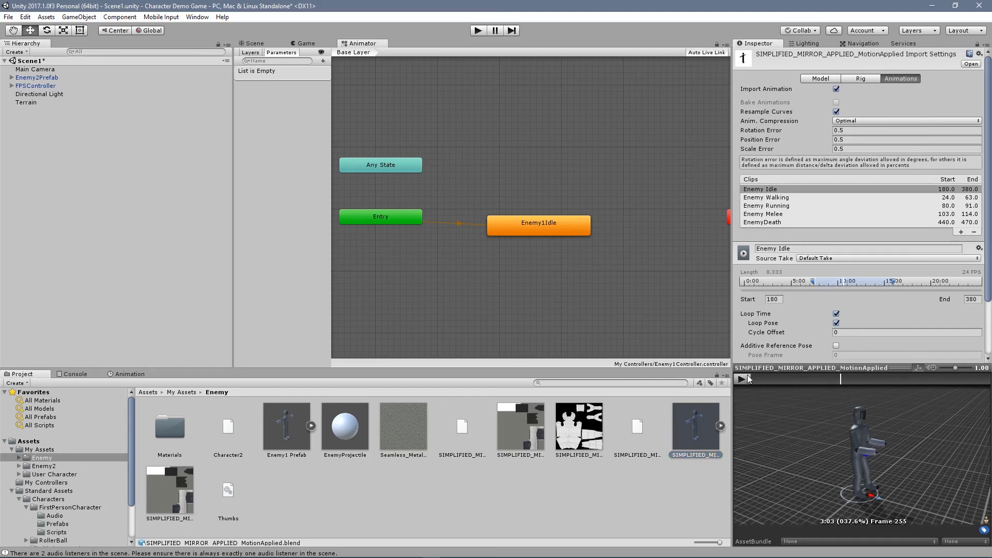